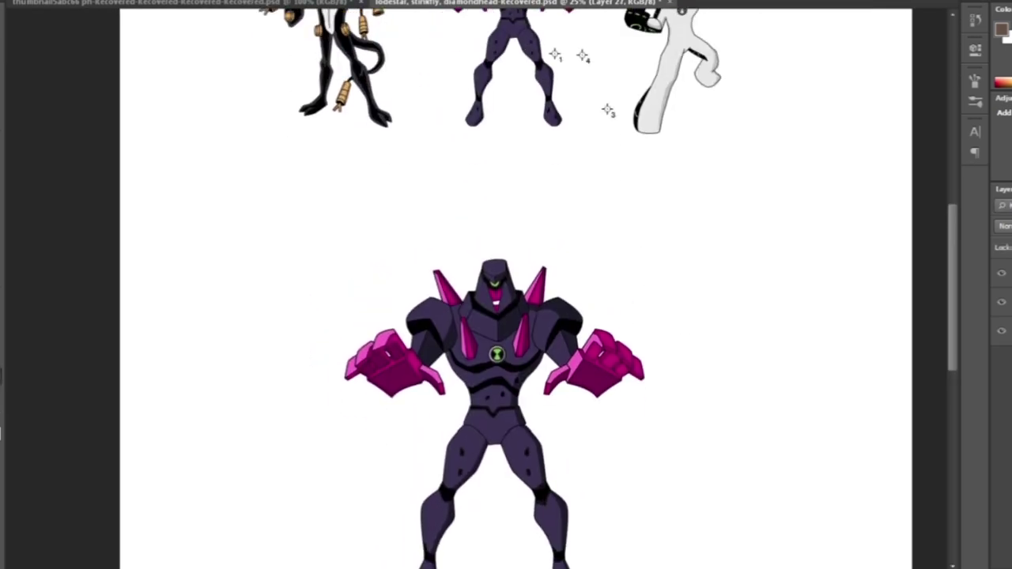
# Step: Select the purple areas of the figure's lower torso and legs and recolor them light grey with darker grey shading
pyautogui.hotkey('ctrl', '+')
pyautogui.hotkey('ctrl', '+')
pyautogui.hotkey('ctrl', '+')
pyautogui.hotkey('ctrl', '+')
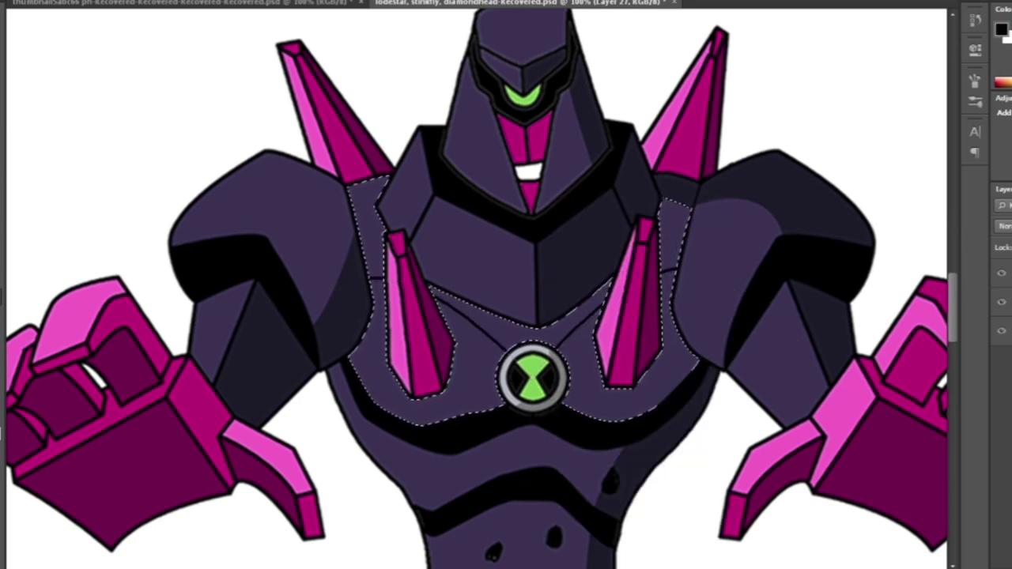
pyautogui.hotkey('ctrl', '-')
pyautogui.hotkey('ctrl', '-')
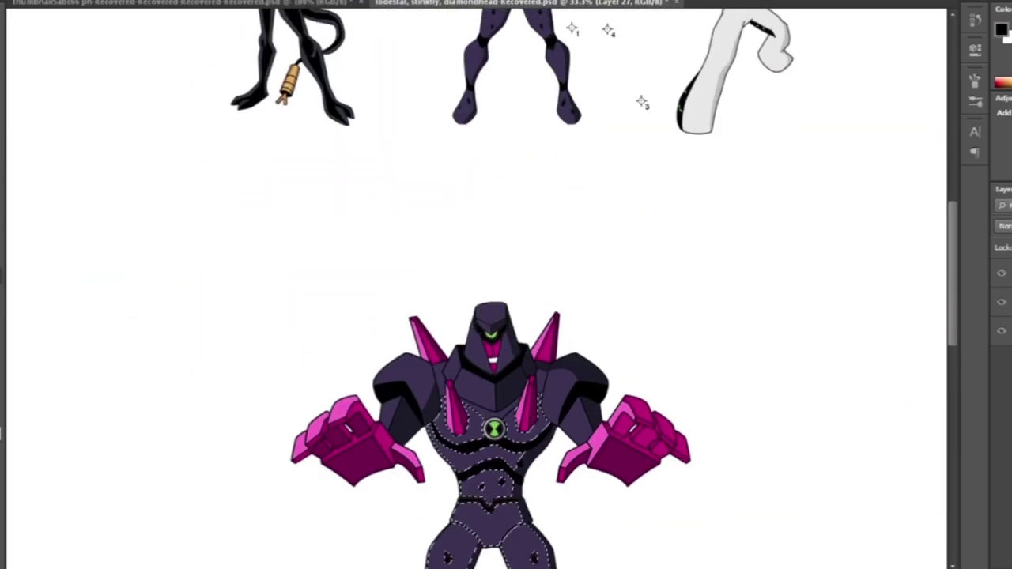
pyautogui.hotkey('ctrl', 'BackSpace')
pyautogui.hotkey('ctrl', '+')
pyautogui.scroll(-5, 506, 288)
pyautogui.scroll(6, 506, 288)
pyautogui.scroll(3, 505, 289)
pyautogui.scroll(-5, 506, 289)
pyautogui.scroll(4, 505, 288)
pyautogui.scroll(-2, 506, 289)
pyautogui.hotkey('ctrl', 'd')
# Step: Outline the black alien's outstretched arm with its tan plug fingers and copy it onto the large purple figure
pyautogui.scroll(-2, 506, 288)
pyautogui.scroll(6, 198, 118)
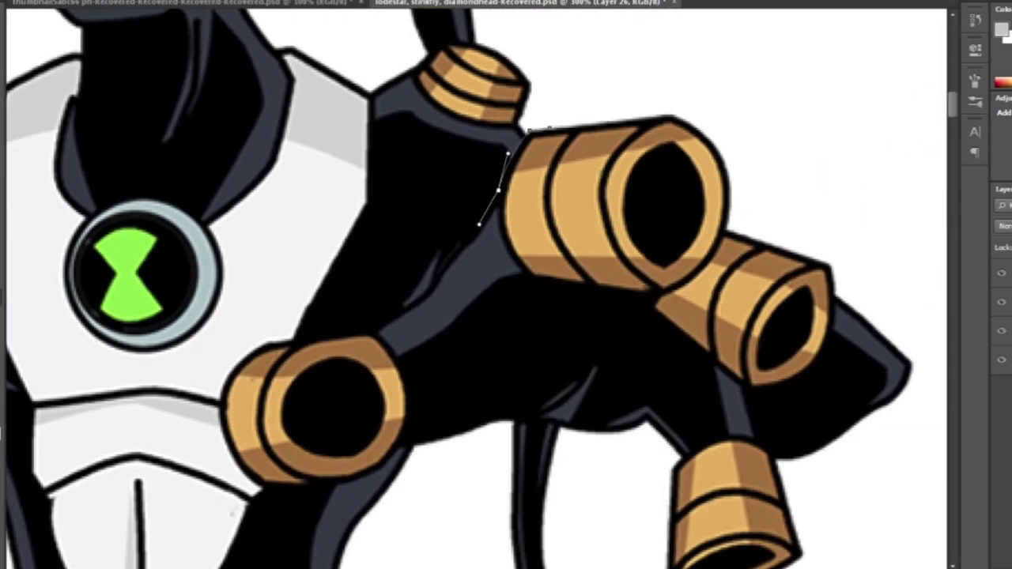
pyautogui.moveTo(302, 339); pyautogui.dragTo(269, 344)
pyautogui.scroll(-3, 269, 344)
pyautogui.moveTo(219, 305); pyautogui.dragTo(219, 356)
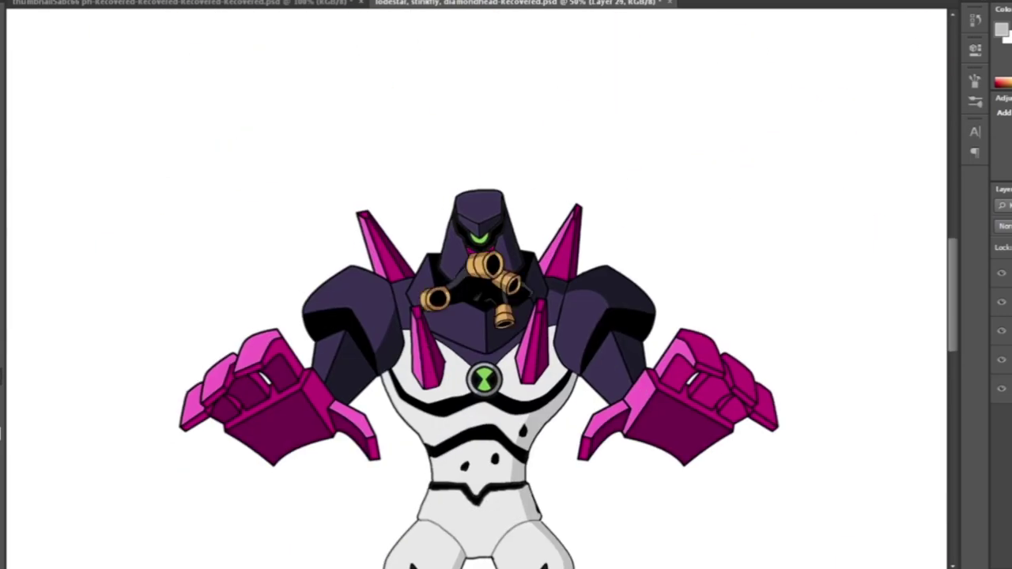
# Step: Fit the copied plug-fingered arm over the figure's right-hand shoulder and remove the magenta hand beneath it
pyautogui.hotkey('ctrl', 't')
pyautogui.hotkey('ctrl', '+')
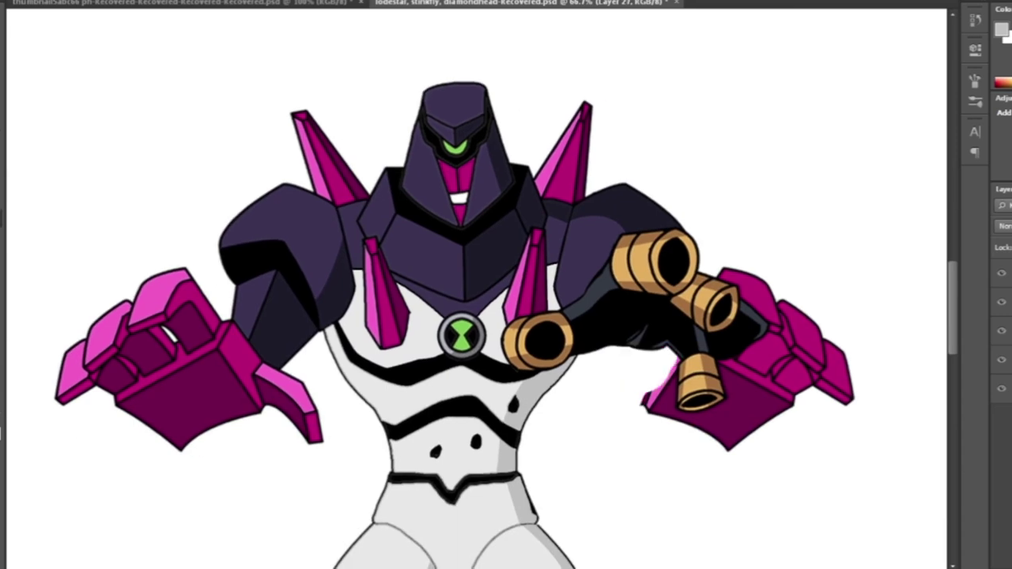
pyautogui.hotkey('ctrl', '-')
pyautogui.hotkey('ctrl', '-')
pyautogui.press('Return')
pyautogui.scroll(4, 558, 310)
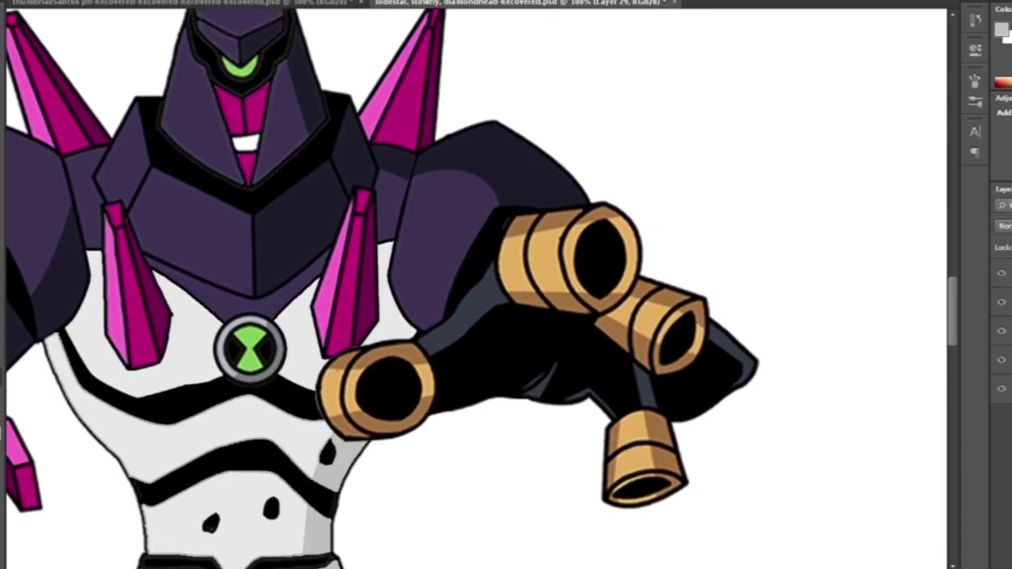
# Step: Outline the black palm area between the plug fingers with a path and fill it with dark magenta
pyautogui.click(690, 344)
pyautogui.scroll(-3, 709, 246)
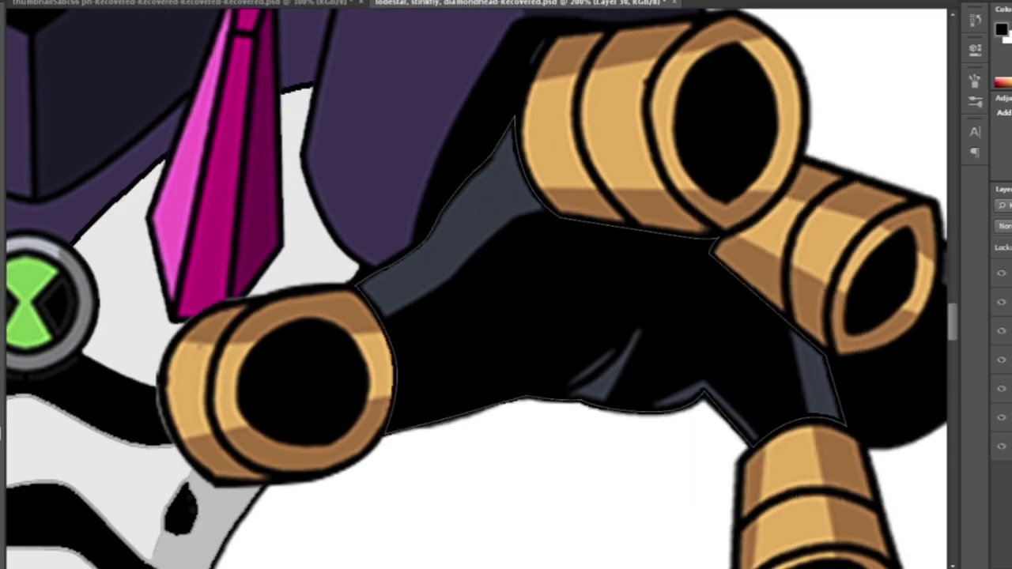
pyautogui.hotkey('ctrl', '-')
pyautogui.hotkey('ctrl', '-')
pyautogui.click(56, 418)
pyautogui.hotkey('ctrl', 'Return')
pyautogui.hotkey('alt', 'BackSpace')
# Step: Recolor the grey highlight strips on the new palm with brighter magenta and clear the selection
pyautogui.hotkey('ctrl', '+')
pyautogui.press('d')
pyautogui.rightClick(743, 240)
pyautogui.press('Escape')
pyautogui.scroll(-1, 743, 240)
pyautogui.rightClick(737, 239)
pyautogui.press('Escape')
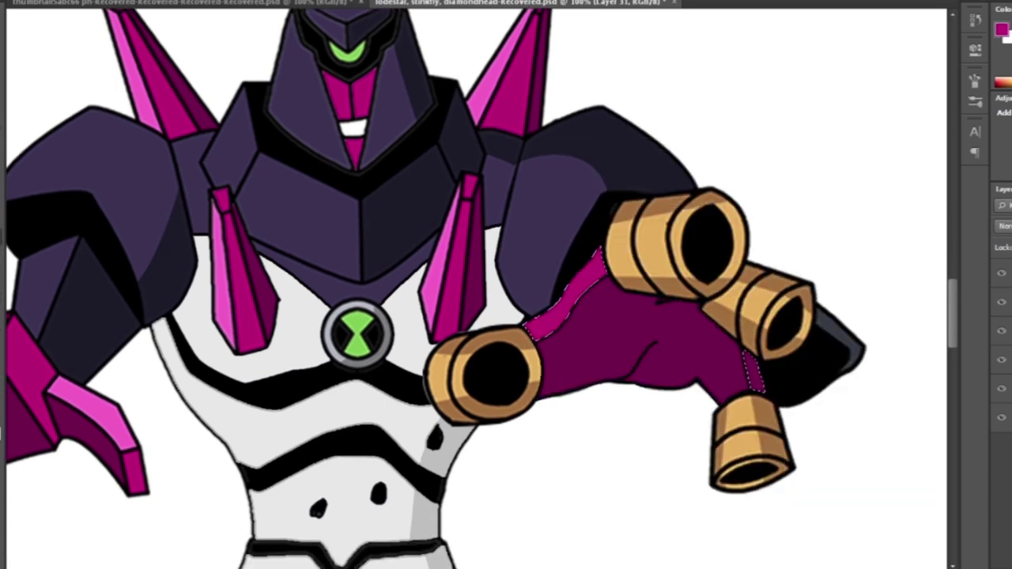
pyautogui.hotkey('ctrl', '-')
pyautogui.hotkey('ctrl', 'd')
pyautogui.scroll(-1, 593, 316)
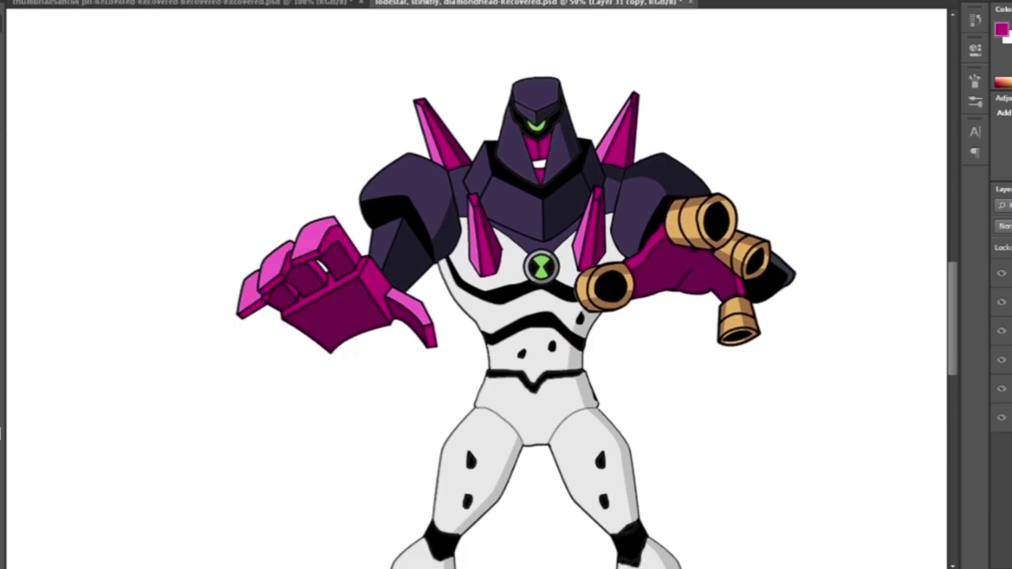
# Step: Mirror a copy of the finished arm onto the opposite shoulder and remove the old magenta hand there
pyautogui.hotkey('shift', 'Right')
pyautogui.hotkey('ctrl', 'e')
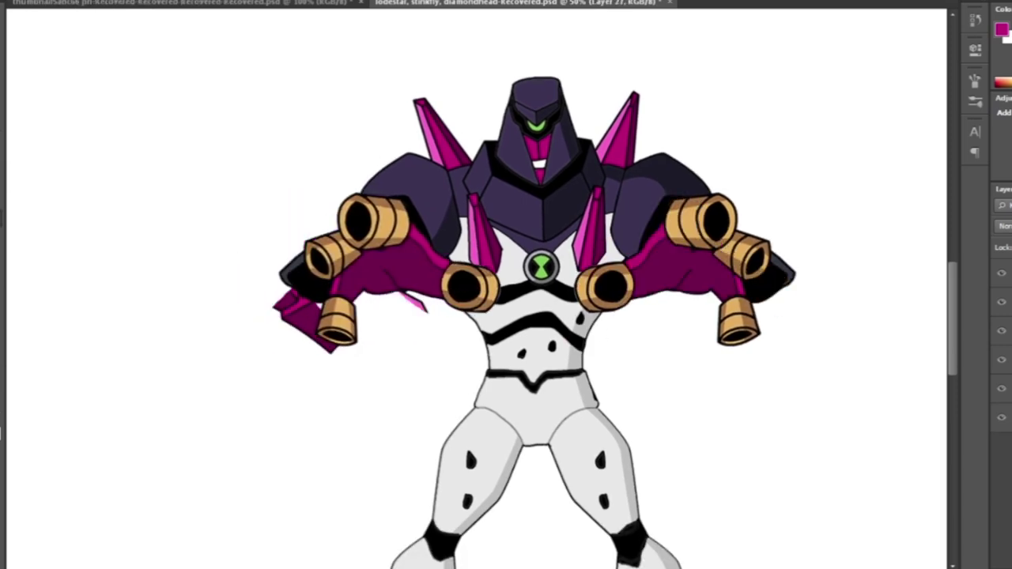
pyautogui.hotkey('ctrl', 'z')
pyautogui.hotkey('ctrl', '-')
pyautogui.hotkey('ctrl', 't')
pyautogui.press('Escape')
pyautogui.hscroll(-1, 535, 317)
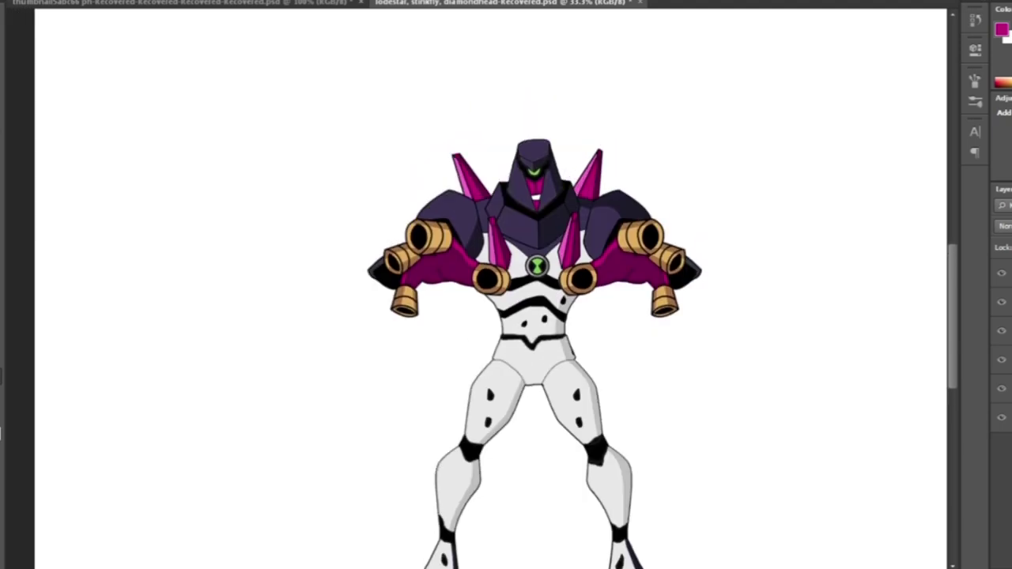
# Step: Fill the purple head, chest and shoulders with black, deselect and merge the fill with the layer below
pyautogui.hotkey('ctrl', '+')
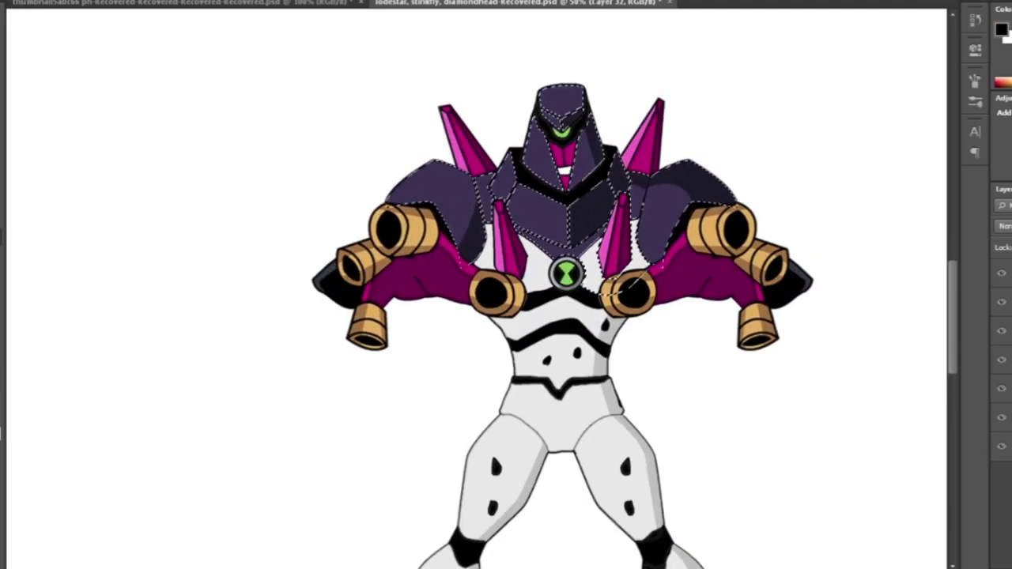
pyautogui.hotkey('alt', 'BackSpace')
pyautogui.hotkey('ctrl', 'd')
pyautogui.hotkey('ctrl', 'e')
# Step: Recolor the grey highlights on the hand tips black and the leftover purple edges of the feet grey
pyautogui.hotkey('ctrl', '-')
pyautogui.hotkey('ctrl', '-')
pyautogui.hscroll(1, 474, 285)
pyautogui.hotkey('ctrl', '+')
pyautogui.hotkey('ctrl', '+')
pyautogui.hotkey('ctrl', '+')
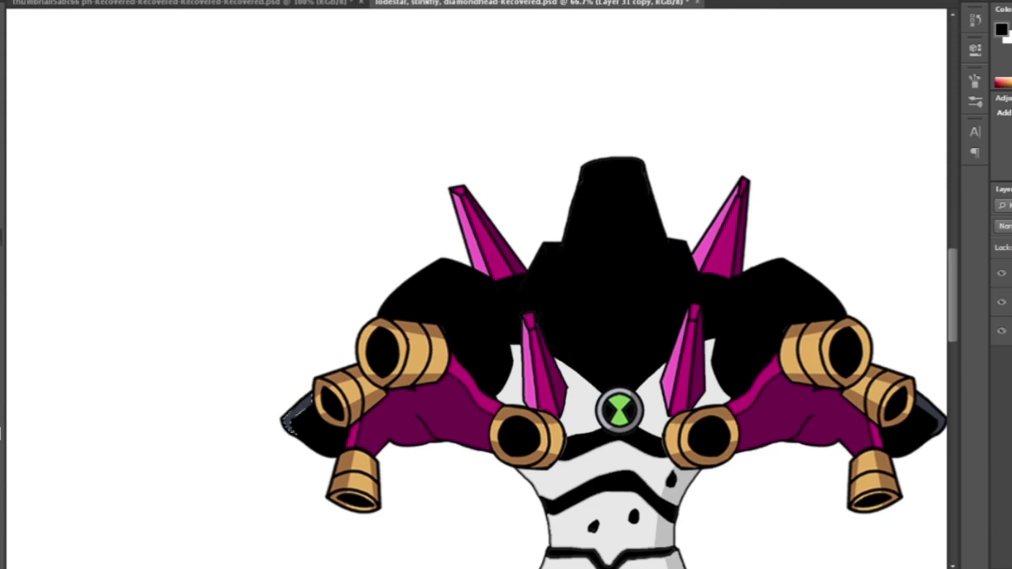
pyautogui.hotkey('ctrl', '-')
pyautogui.hotkey('ctrl', '-')
pyautogui.hotkey('ctrl', '-')
pyautogui.hotkey('ctrl', '+')
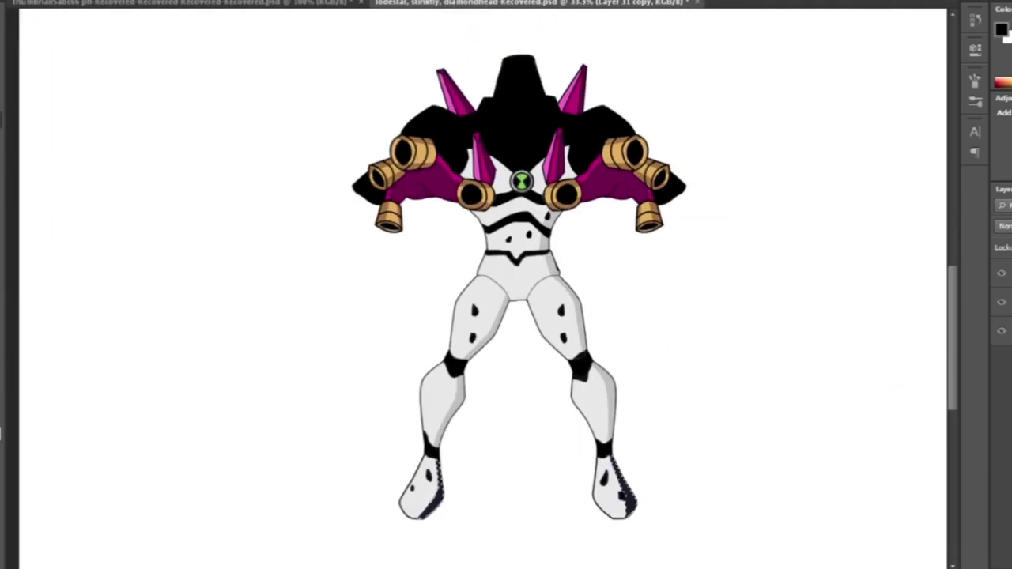
pyautogui.hotkey('ctrl', '-')
# Step: Outline the black alien's face around the green eye and toothed mouth and copy it to a new layer
pyautogui.hotkey('ctrl', '+')
pyautogui.hotkey('ctrl', '+')
pyautogui.hotkey('ctrl', '+')
pyautogui.hotkey('ctrl', '+')
pyautogui.hotkey('ctrl', '+')
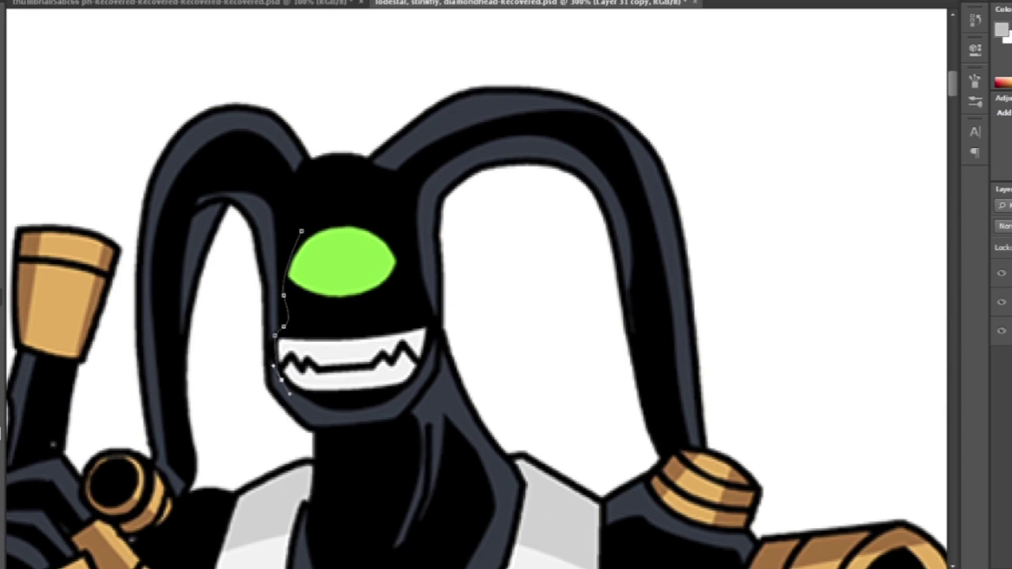
pyautogui.hotkey('ctrl', 'j')
# Step: Move the copied green eye and toothed mouth onto the blackened head and transform them to fit
pyautogui.hotkey('ctrl', '-')
pyautogui.hotkey('ctrl', '-')
pyautogui.hotkey('ctrl', '-')
pyautogui.hotkey('ctrl', '-')
pyautogui.hotkey('ctrl', '-')
pyautogui.hotkey('ctrl', '+')
pyautogui.hotkey('ctrl', 't')
pyautogui.moveTo(463, 194); pyautogui.dragTo(571, 262)
# Step: Draw a curved antenna from the top of the head, fill it with black and mirror it to the other side
pyautogui.hotkey('ctrl', '-')
pyautogui.hotkey('ctrl', '-')
pyautogui.hotkey('ctrl', '+')
pyautogui.hotkey('ctrl', '+')
pyautogui.hotkey('ctrl', '+')
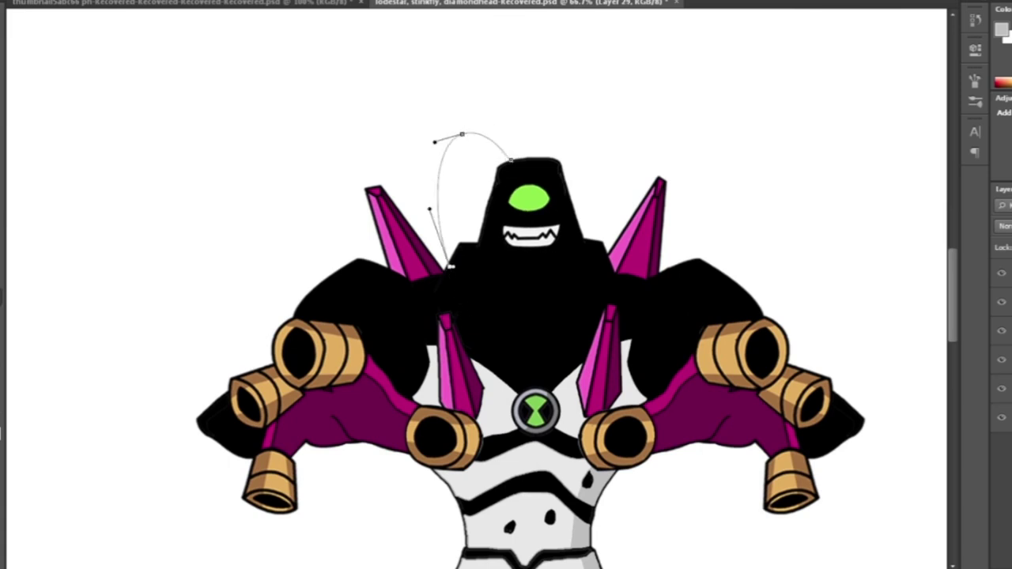
pyautogui.rightClick(562, 106)
pyautogui.click(600, 174)
pyautogui.hotkey('alt', 'BackSpace')
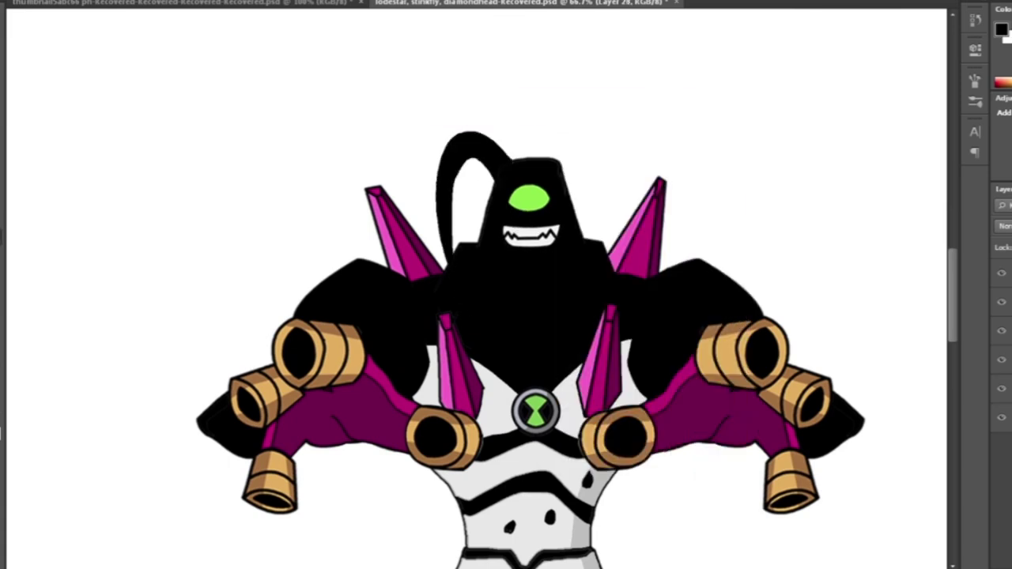
pyautogui.hotkey('ctrl', '-')
pyautogui.hotkey('ctrl', '-')
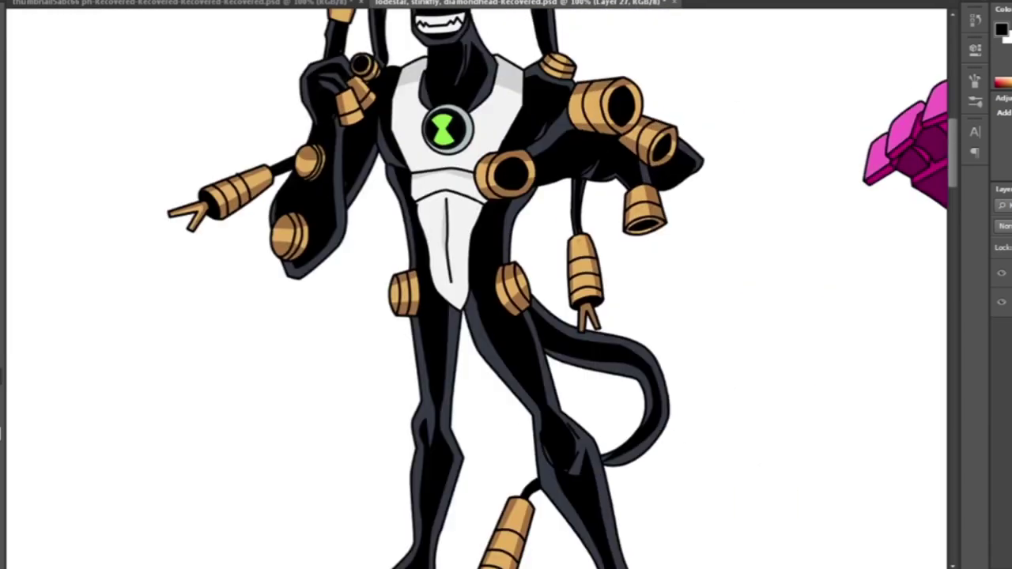
# Step: Copy the hanging tan plug from beneath the black alien's arm to one side of the figure's waist and mirror it
pyautogui.hotkey('ctrl', '+')
pyautogui.click(543, 121)
pyautogui.click(602, 143)
pyautogui.click(628, 306)
pyautogui.click(633, 358)
pyautogui.click(582, 410)
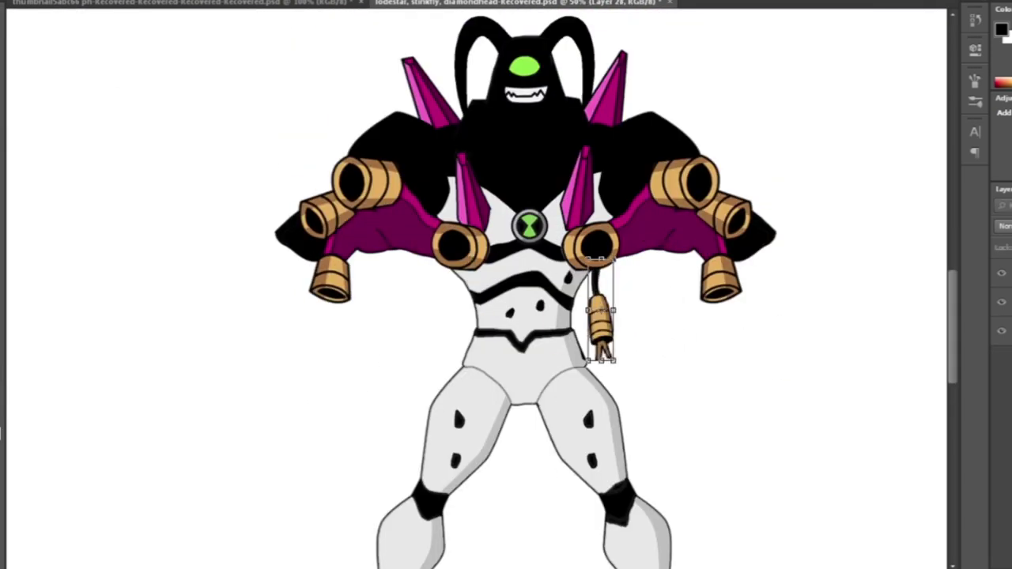
pyautogui.moveTo(602, 324); pyautogui.dragTo(419, 324)
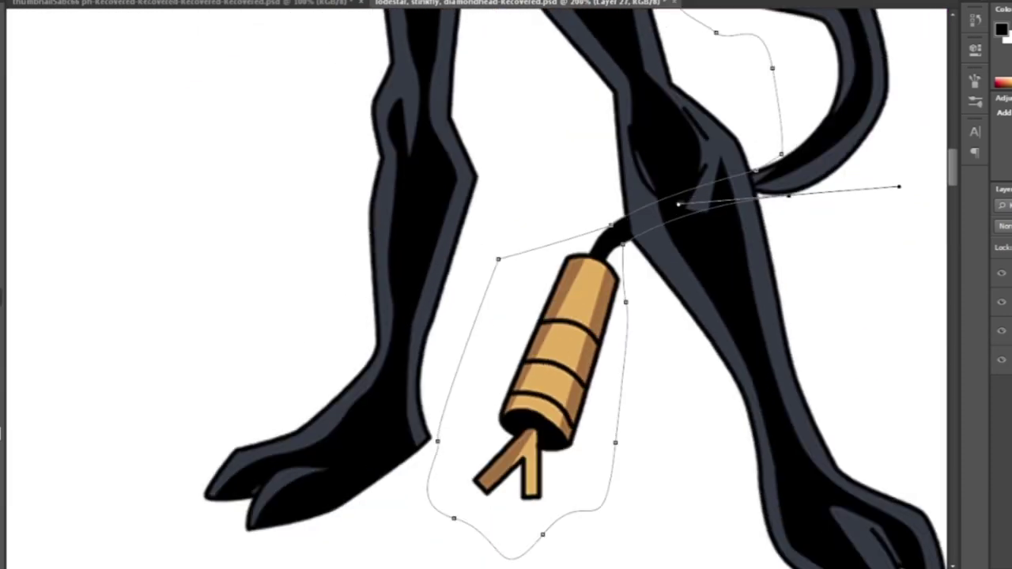
# Step: Outline the black alien's tail with its end plug, copy it and position it behind the figure's legs
pyautogui.scroll(5, 538, 288)
pyautogui.hotkey('ctrl', 'Return')
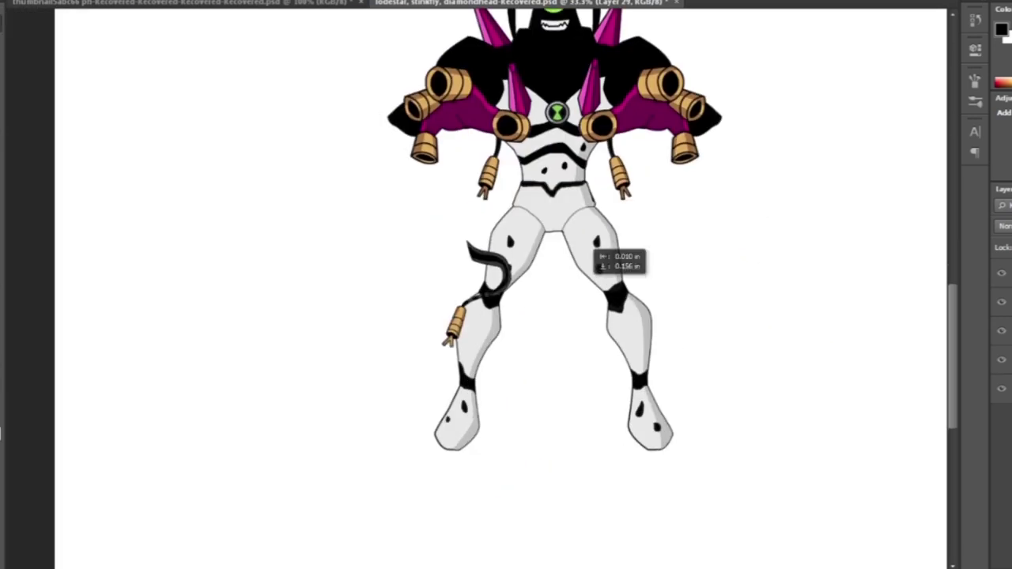
pyautogui.moveTo(601, 261); pyautogui.dragTo(668, 283)
pyautogui.hotkey('ctrl', 't')
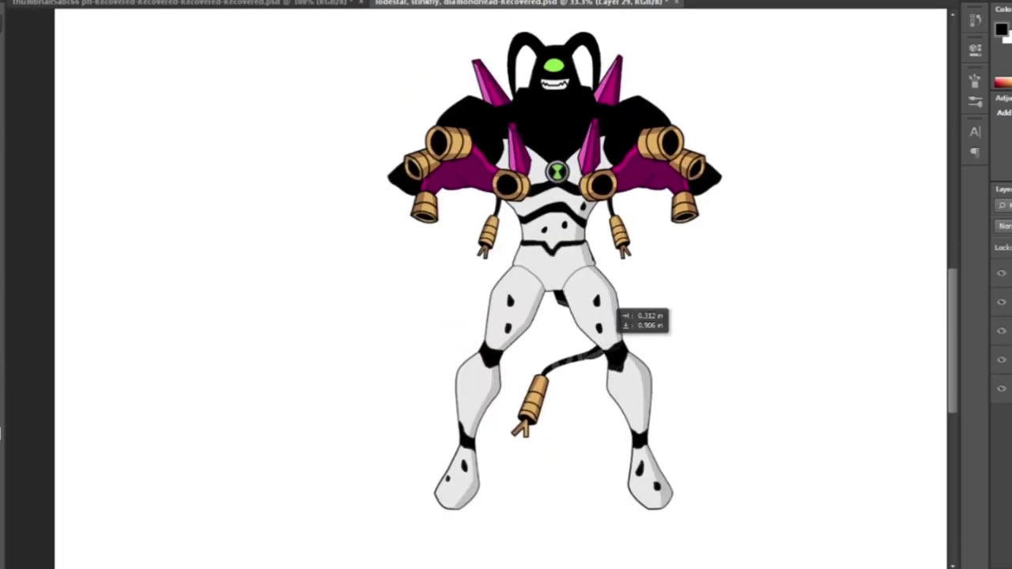
# Step: Draw a smooth path along the tail cable from the plug to the knee and fill it with black
pyautogui.hotkey('ctrl', '+')
pyautogui.hotkey('ctrl', '+')
pyautogui.hotkey('ctrl', '+')
pyautogui.moveTo(652, 475); pyautogui.dragTo(431, 444)
pyautogui.moveTo(494, 342); pyautogui.dragTo(648, 301)
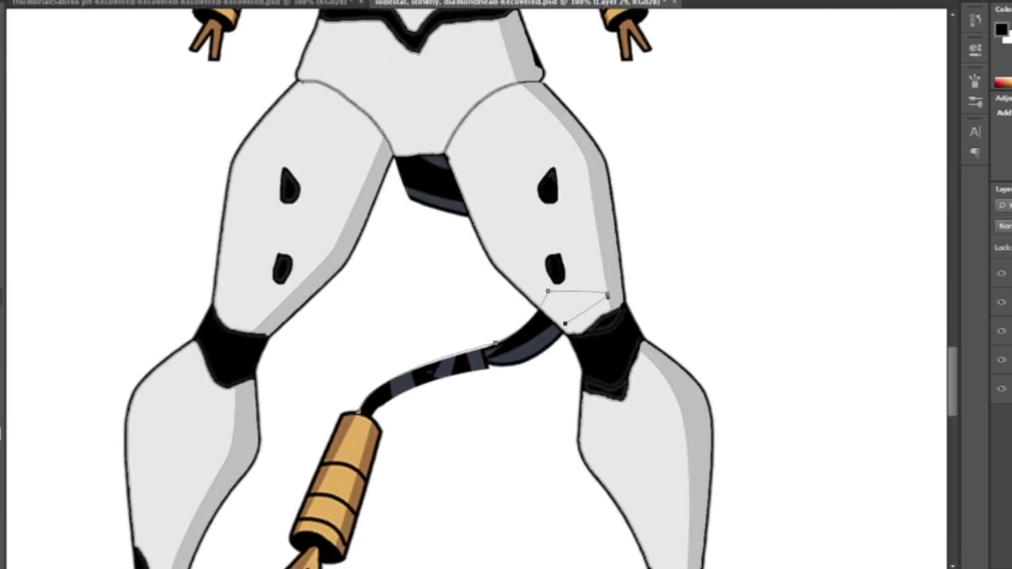
pyautogui.hotkey('ctrl', 'Return')
pyautogui.hotkey('alt', 'BackSpace')
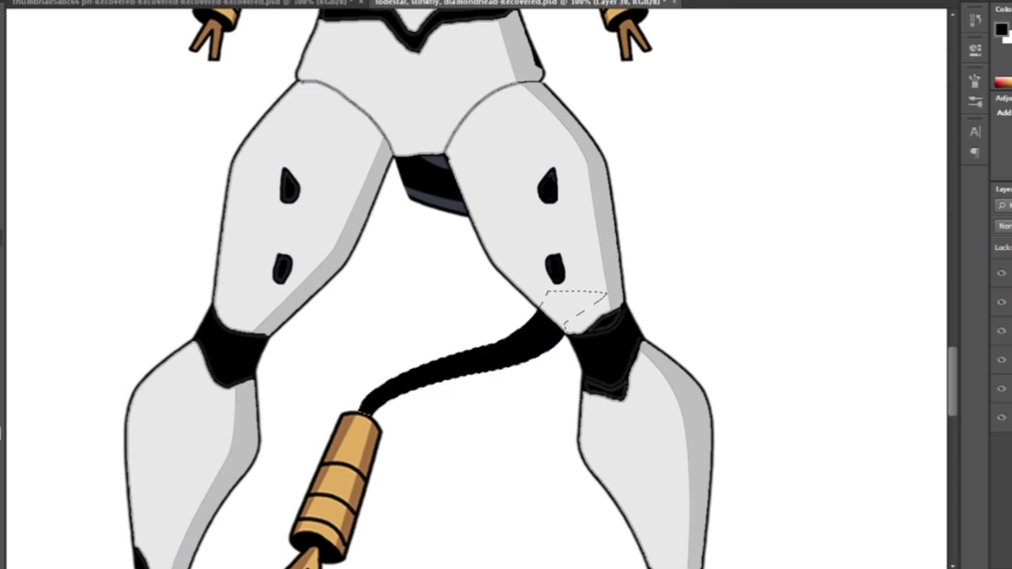
# Step: Outline the tail base between the thighs and fill it with solid black
pyautogui.rightClick(412, 212)
pyautogui.press('Return')
pyautogui.hotkey('alt', 'BackSpace')
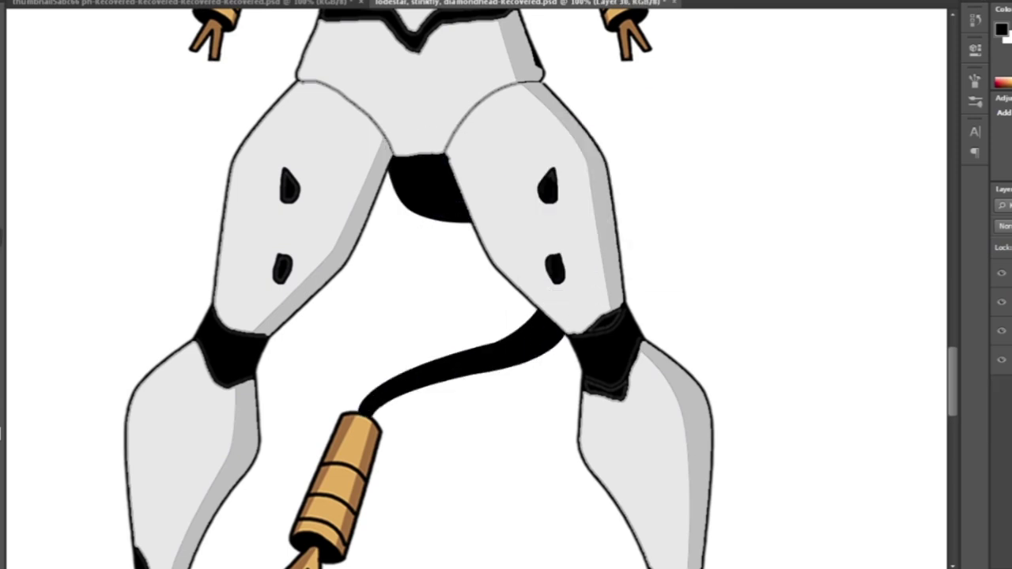
# Step: Draw outlines for angular stripe markings on one side of the face and chest with the Pen tool
pyautogui.scroll(-5, 506, 285)
pyautogui.scroll(5, 422, 433)
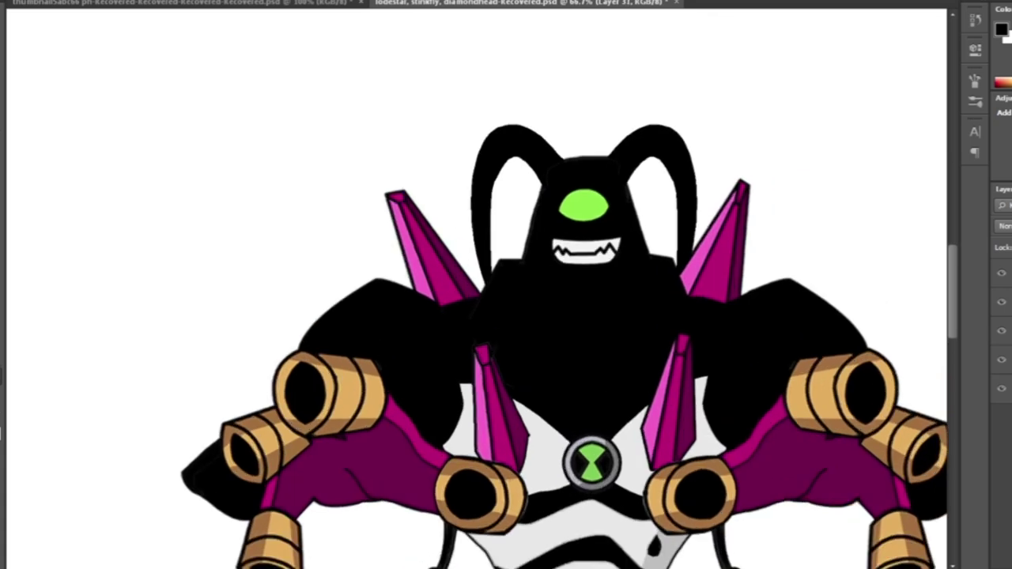
pyautogui.scroll(1, 554, 206)
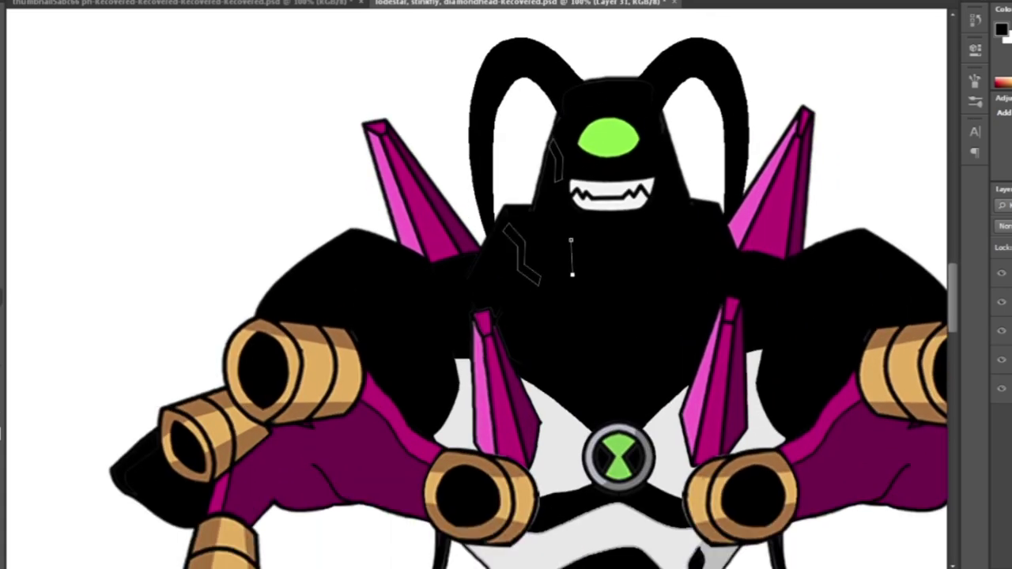
pyautogui.press('Return')
pyautogui.scroll(-1, 594, 260)
pyautogui.click(524, 296)
pyautogui.click(575, 329)
pyautogui.press('Return')
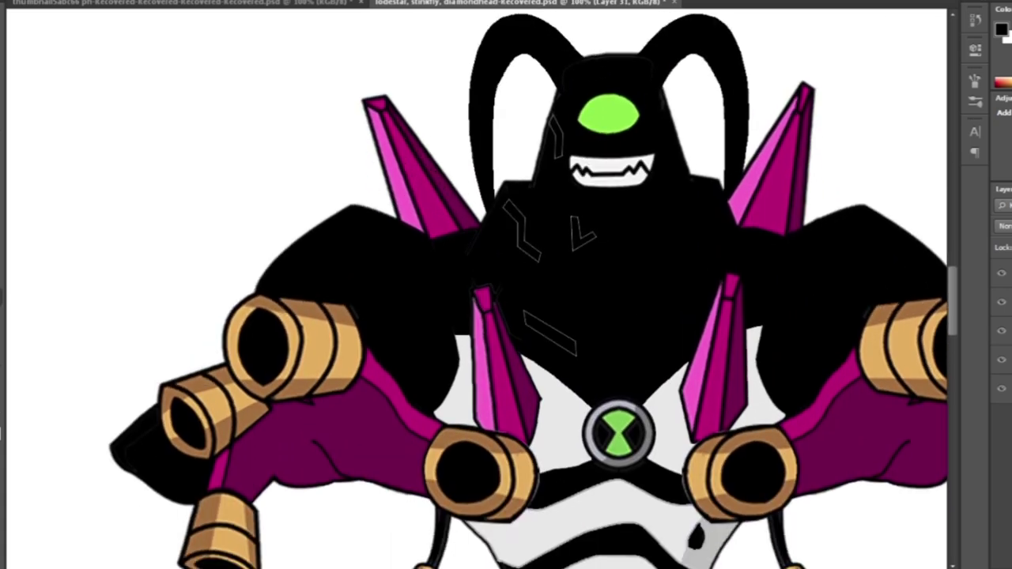
# Step: Outline more markings on the same side's shoulder, arm and hand tip, and fill all the markings with bright green
pyautogui.press('Return')
pyautogui.scroll(-1, 372, 280)
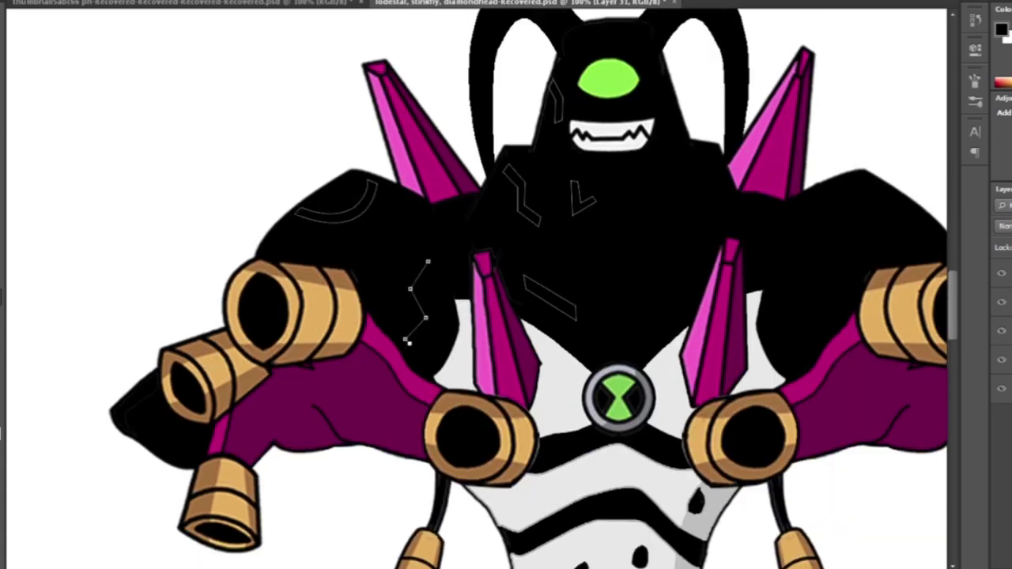
pyautogui.press('Return')
pyautogui.scroll(1, 421, 291)
pyautogui.scroll(-2, 237, 356)
pyautogui.click(134, 348)
pyautogui.click(151, 365)
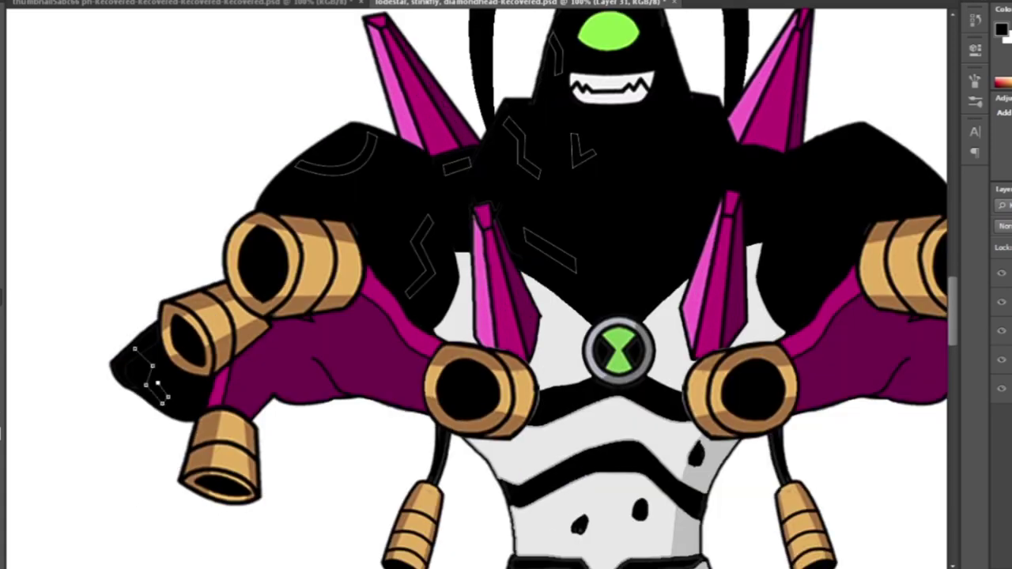
pyautogui.scroll(2, 528, 289)
pyautogui.press('Return')
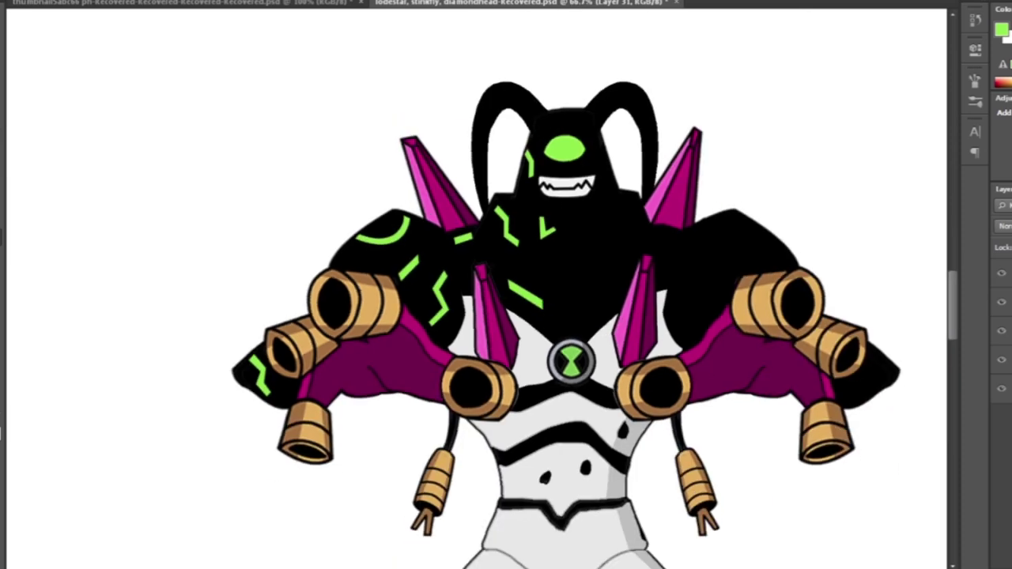
# Step: Mirror the green markings to the other side of the body and add green marks on the forehead and antenna bases
pyautogui.moveTo(715, 252); pyautogui.dragTo(695, 261)
pyautogui.scroll(-1, 570, 284)
pyautogui.scroll(2, 569, 237)
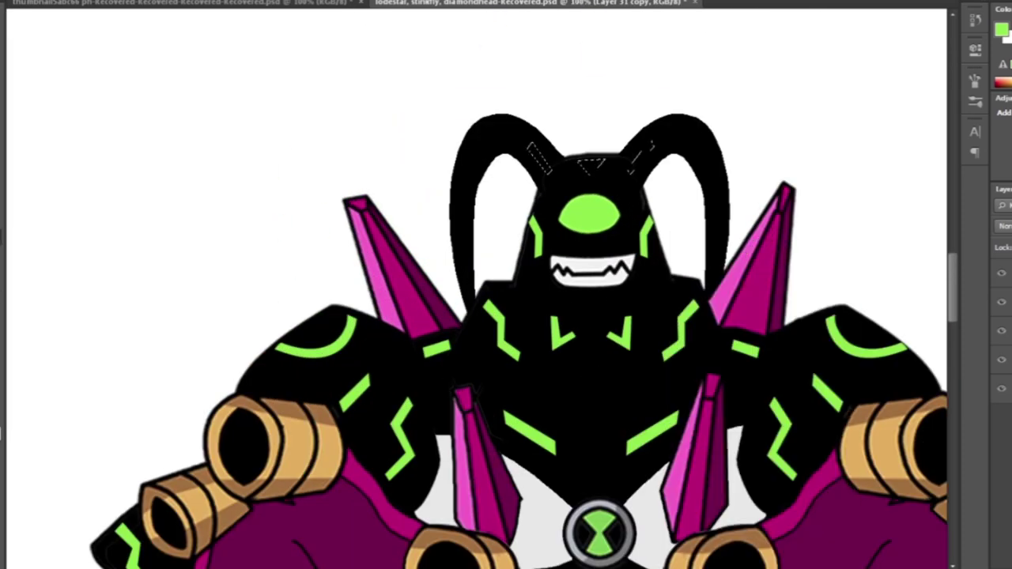
pyautogui.scroll(-5, 506, 316)
pyautogui.scroll(1, 506, 316)
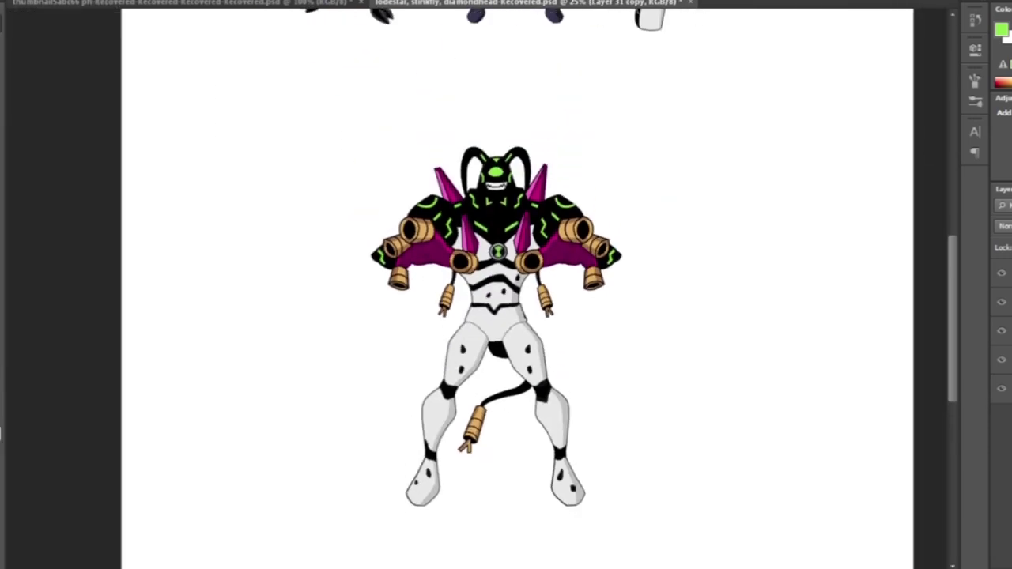
# Step: Copy the black alien's small tan hip plug to one side of the figure's waist, rotate it and mirror it opposite
pyautogui.scroll(5, 496, 269)
pyautogui.rightClick(433, 427)
pyautogui.press('Escape')
pyautogui.scroll(-3, 474, 356)
pyautogui.scroll(1, 474, 356)
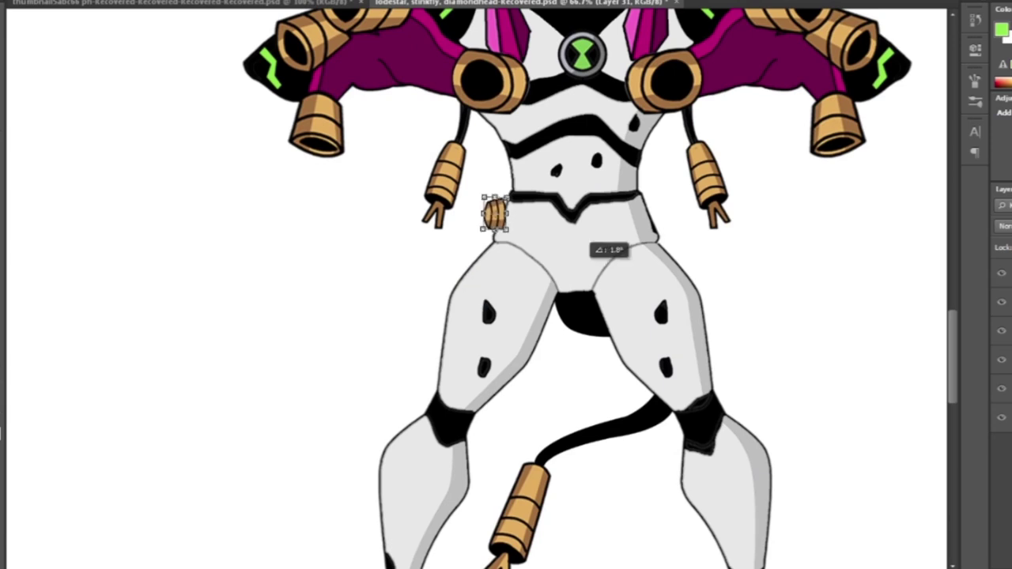
pyautogui.press('Return')
pyautogui.moveTo(510, 214); pyautogui.dragTo(672, 215)
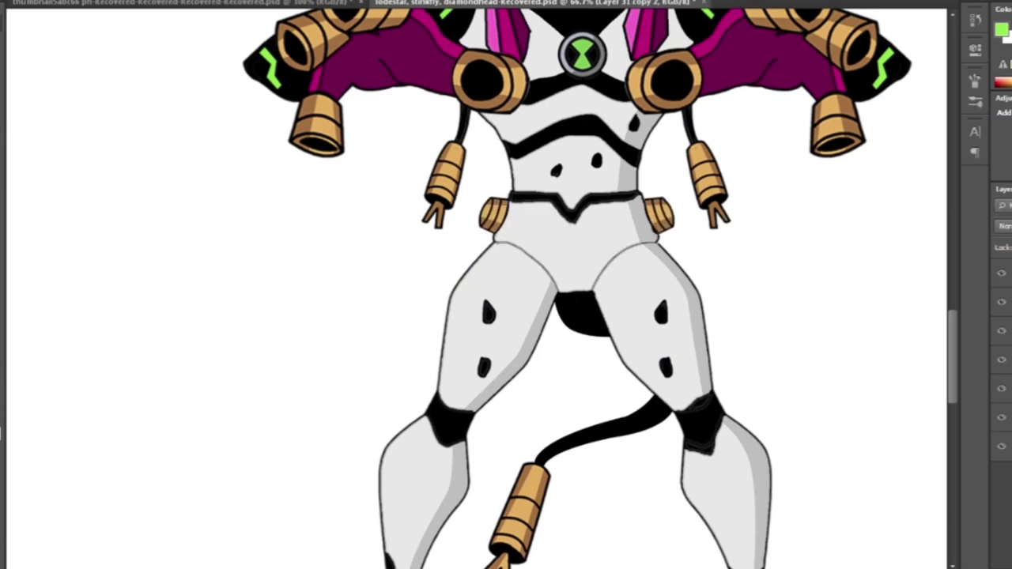
pyautogui.scroll(-2, 672, 221)
pyautogui.scroll(1, 672, 221)
pyautogui.hotkey('ctrl', '-')
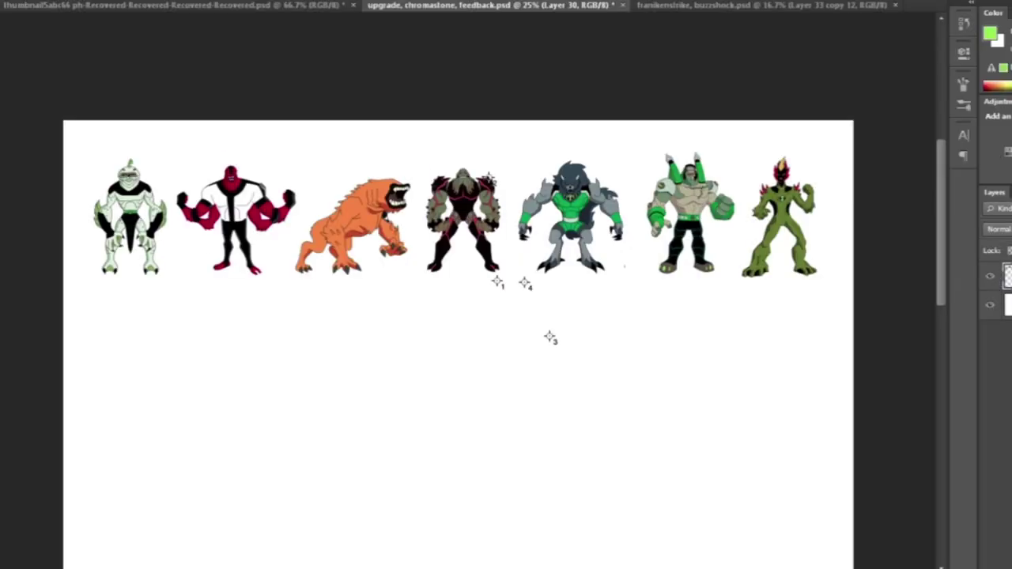
# Step: Copy the orange beast and the red four-armed alien's upper body, enlarge them and set the torso on the beast's neck
pyautogui.rightClick(371, 245)
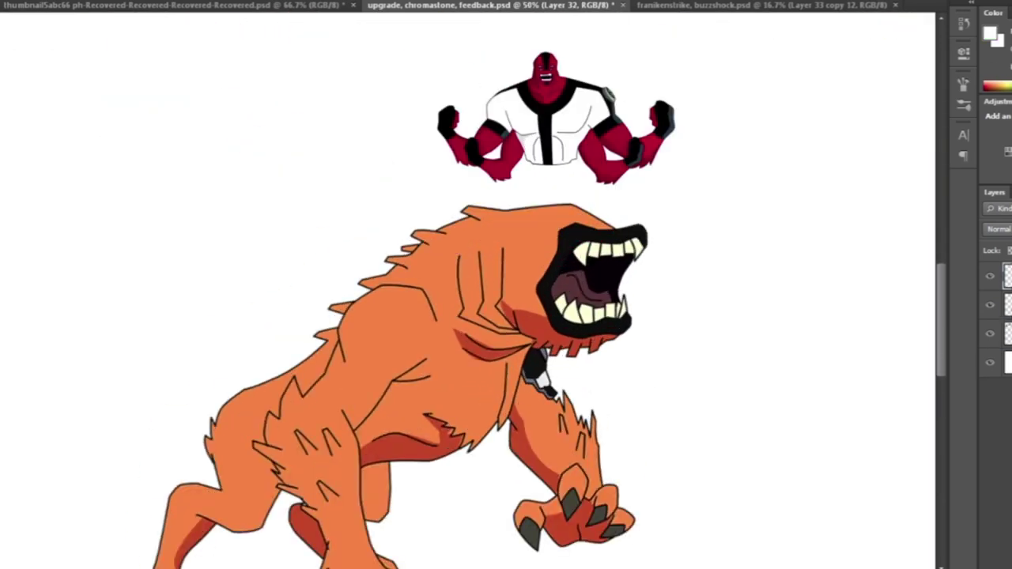
pyautogui.hotkey('ctrl', 't')
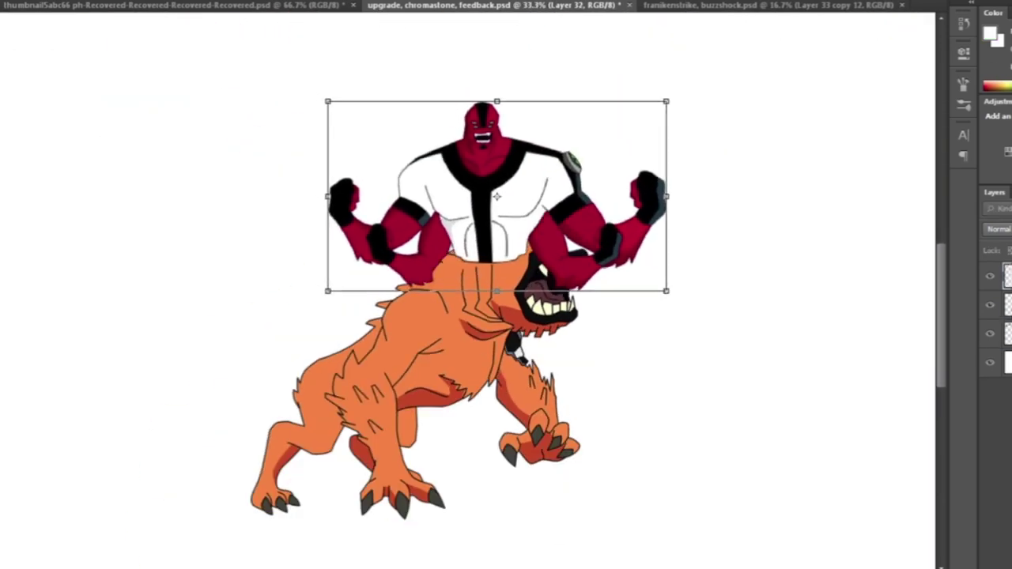
pyautogui.press('Return')
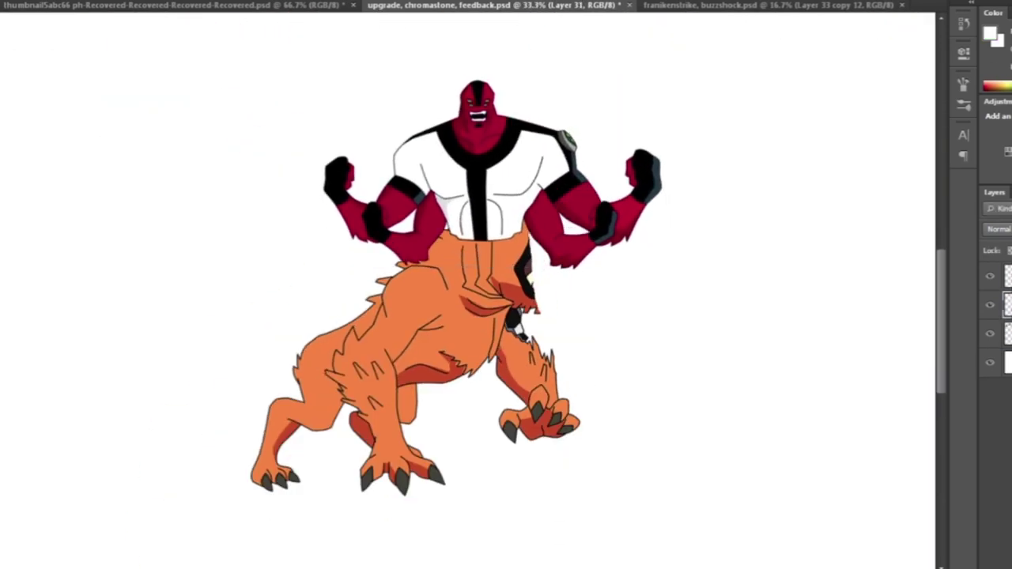
pyautogui.hotkey('ctrl', 't')
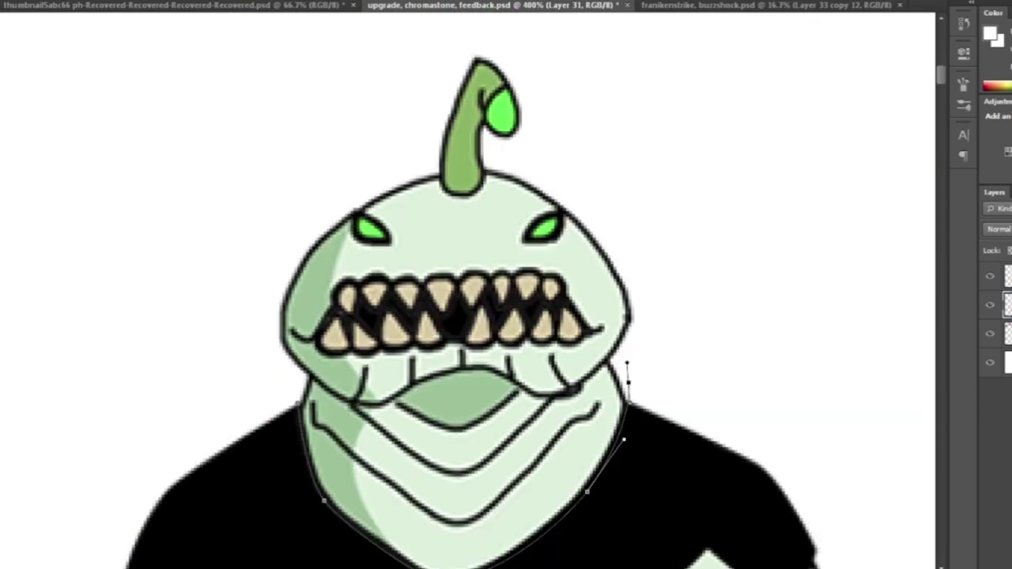
# Step: Cut out the pale green fish alien's head and neck and scale and rotate it onto the torso as the new head
pyautogui.hotkey('ctrl', 'Return')
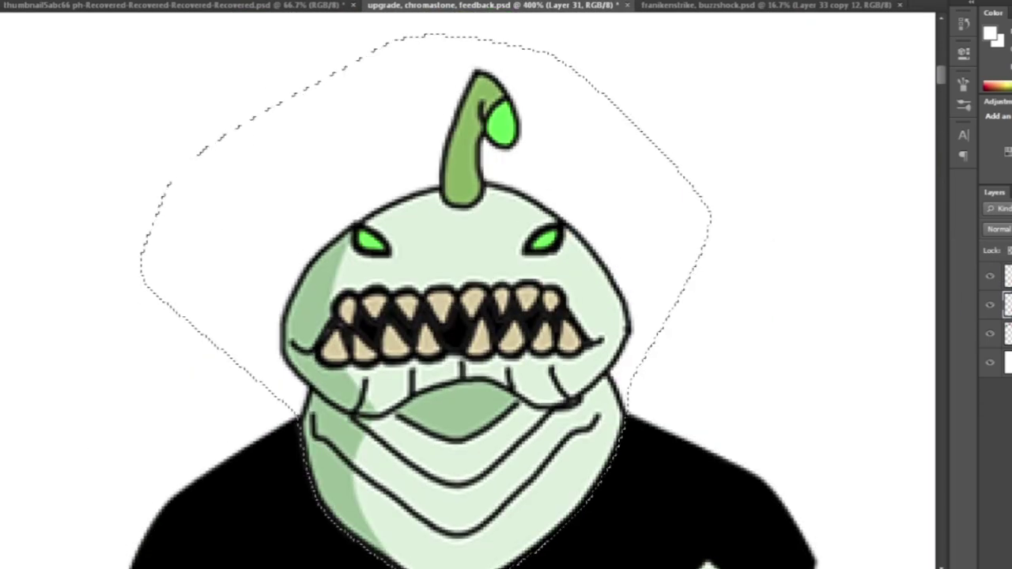
pyautogui.hotkey('ctrl', 't')
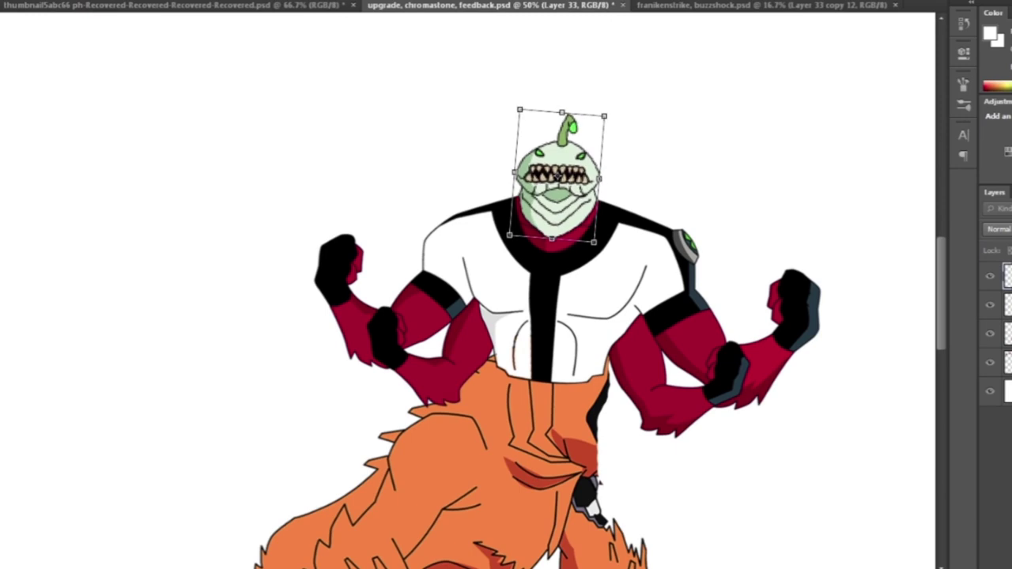
pyautogui.hotkey('ctrl', '+')
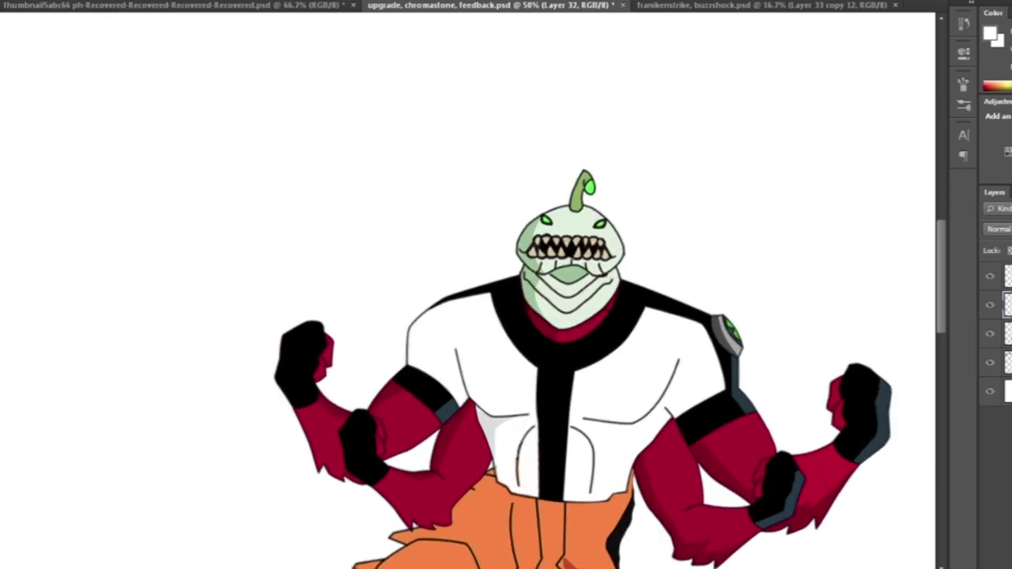
# Step: Recolor the red neck area exposed below the fish head in the head's pale green
pyautogui.hotkey('alt', '[')
pyautogui.hotkey('alt', ']')
pyautogui.hotkey('ctrl', '-')
pyautogui.hotkey('ctrl', '-')
pyautogui.hotkey('ctrl', '-')
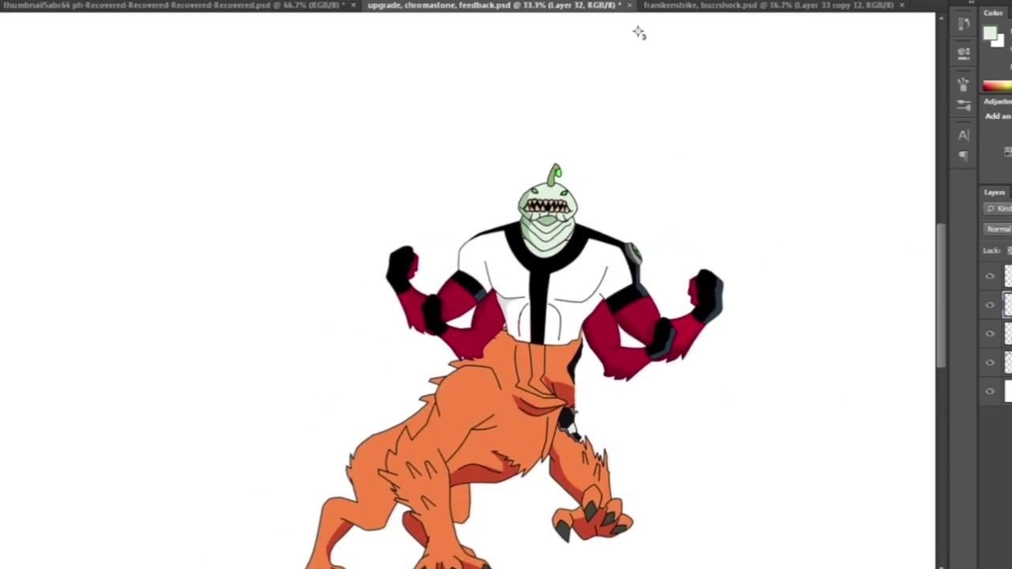
# Step: Outline the tentacle-faced alien's spiked arm and clawed hand with the Pen tool
pyautogui.scroll(2, 537, 316)
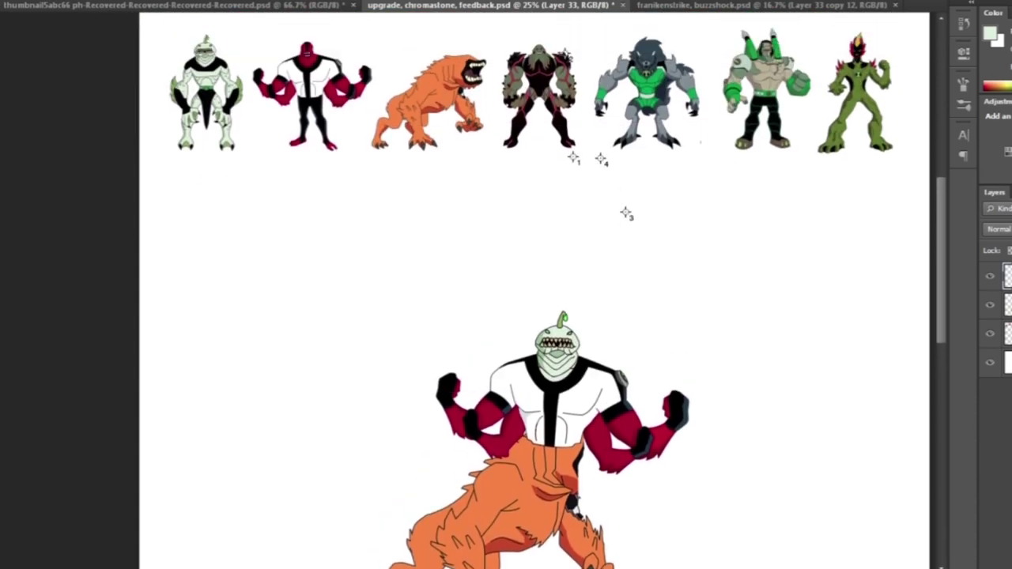
pyautogui.hotkey('alt', '[')
pyautogui.hotkey('alt', '[')
pyautogui.hotkey('alt', '[')
pyautogui.scroll(6, 537, 103)
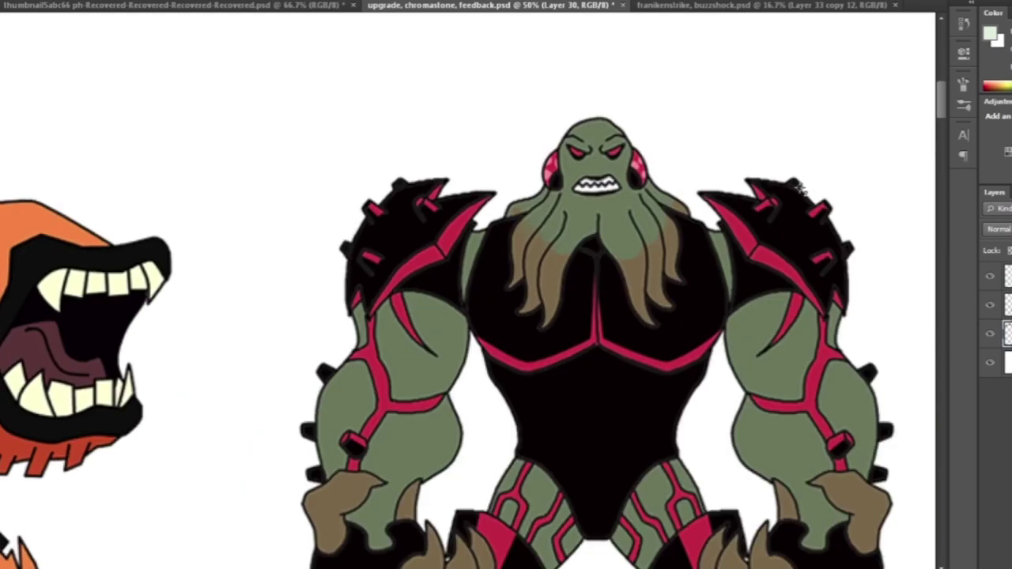
pyautogui.scroll(-5, 482, 182)
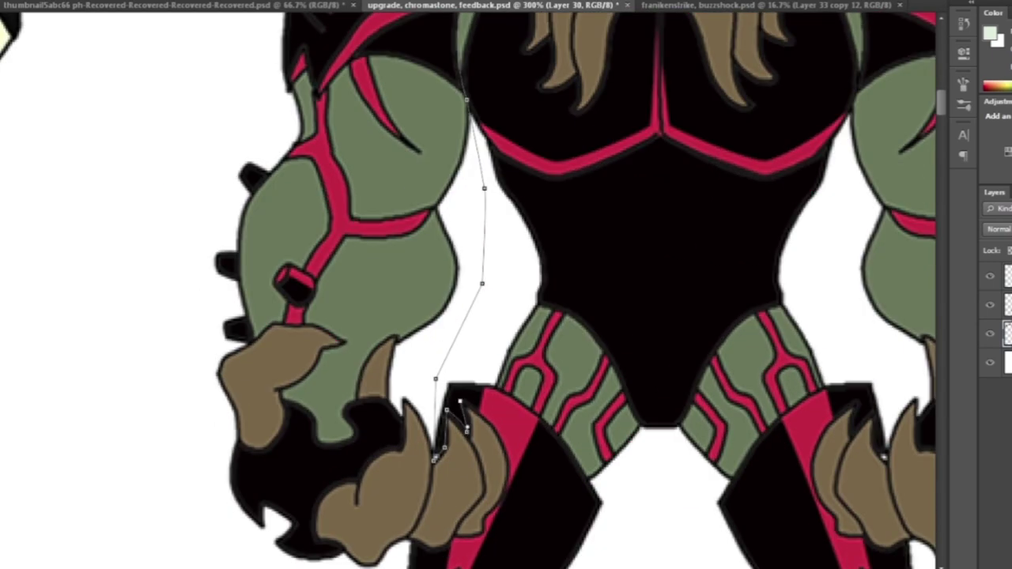
pyautogui.scroll(1, 466, 411)
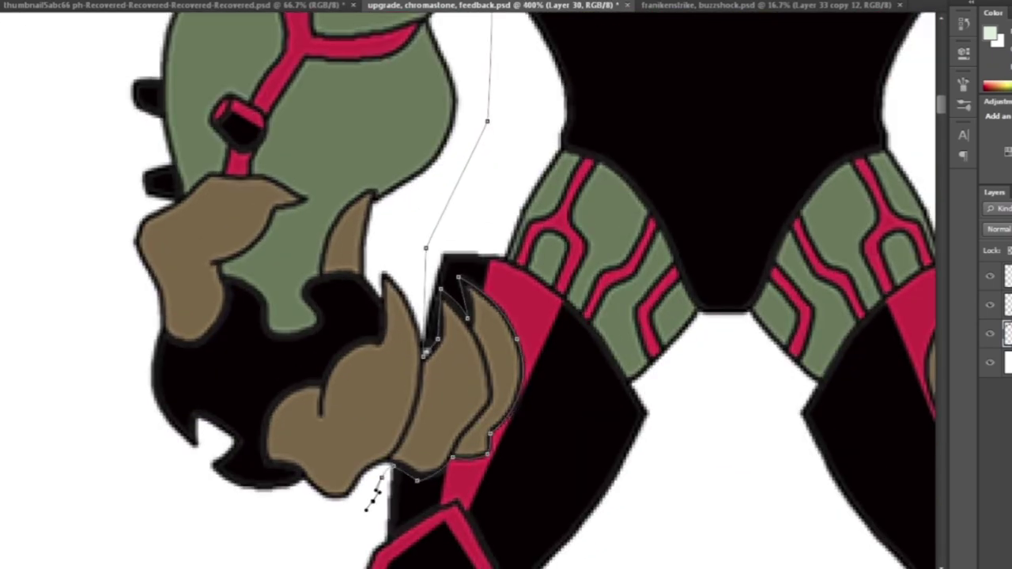
# Step: Copy the outlined spiked arm to its own layer and place it over one of the fused figure's lower arms
pyautogui.scroll(-3, 506, 316)
pyautogui.scroll(-4, 506, 316)
pyautogui.scroll(1, 506, 316)
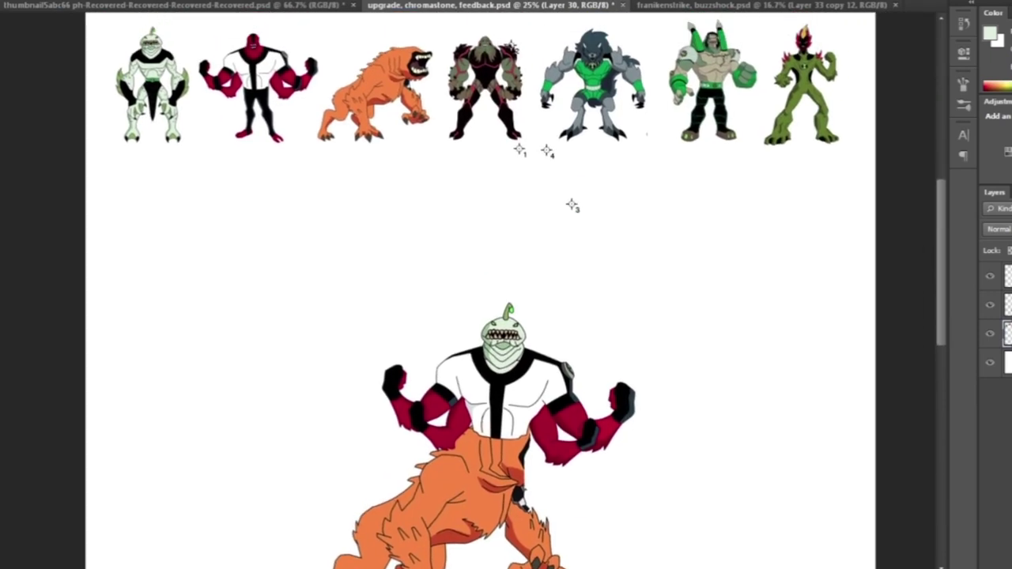
pyautogui.scroll(-1, 506, 316)
pyautogui.scroll(1, 538, 348)
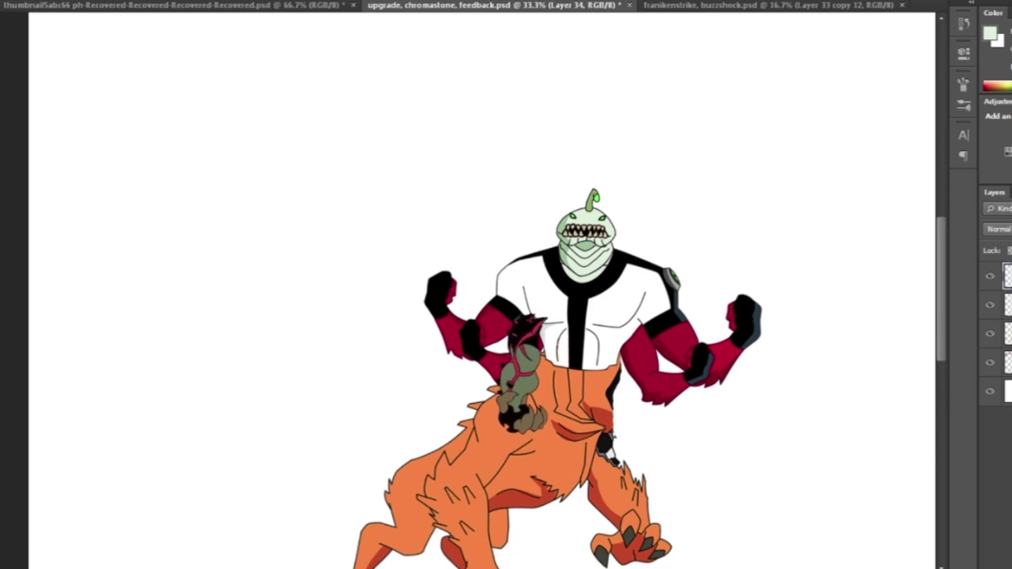
# Step: Cut out the stitched alien's arm with the green gauntlet and place it mirrored over the opposite lower arm
pyautogui.scroll(-1, 506, 316)
pyautogui.scroll(2, 506, 317)
pyautogui.scroll(1, 506, 316)
pyautogui.scroll(-1, 506, 316)
pyautogui.scroll(-1, 505, 316)
pyautogui.hscroll(3, 506, 316)
pyautogui.scroll(5, 505, 316)
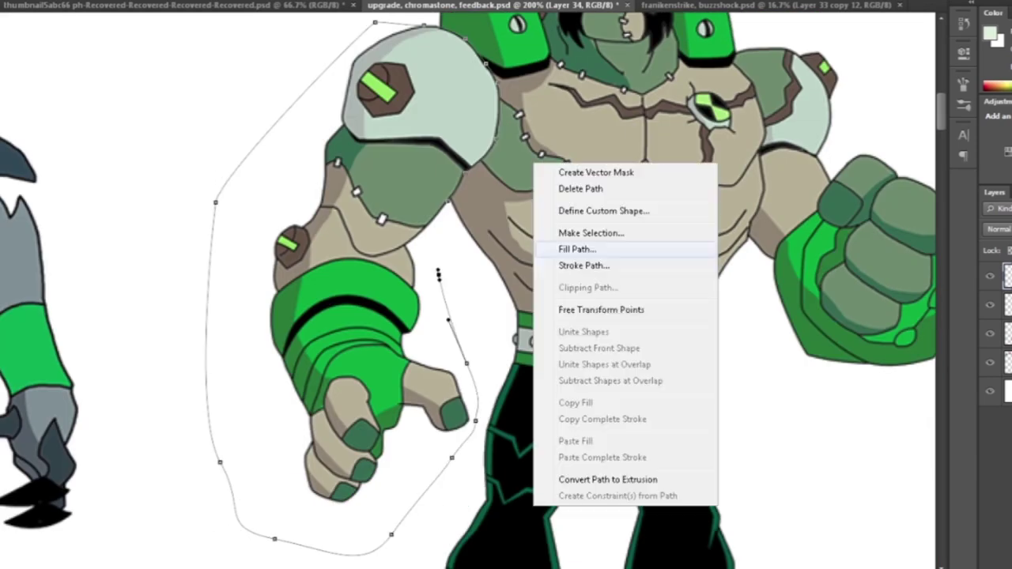
pyautogui.click(594, 232)
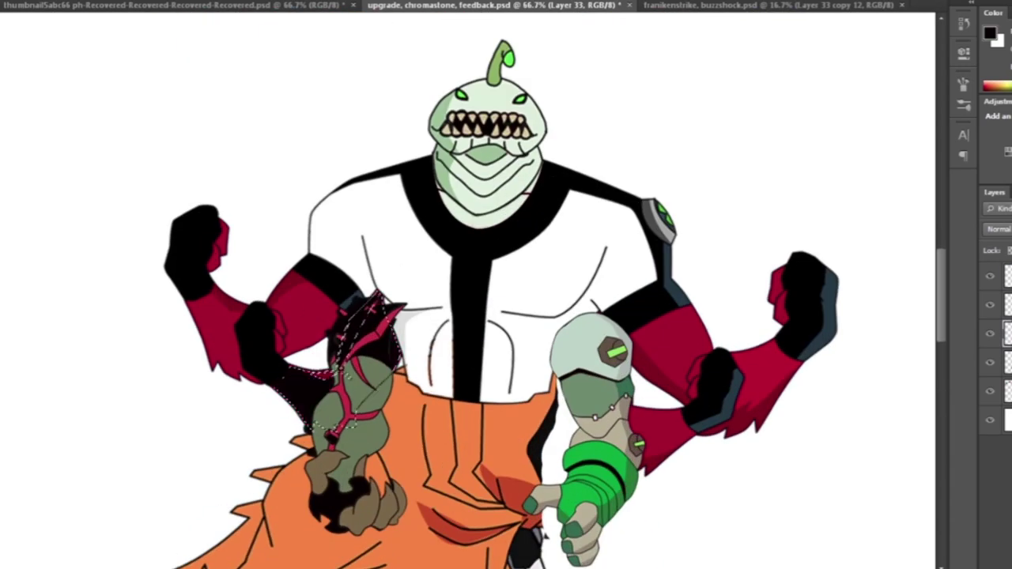
# Step: Clear the red lower arm behind the spiked arm and trim the gauntlet arm's shoulder to fit the torso
pyautogui.scroll(-3, 466, 290)
pyautogui.hotkey('ctrl', 'd')
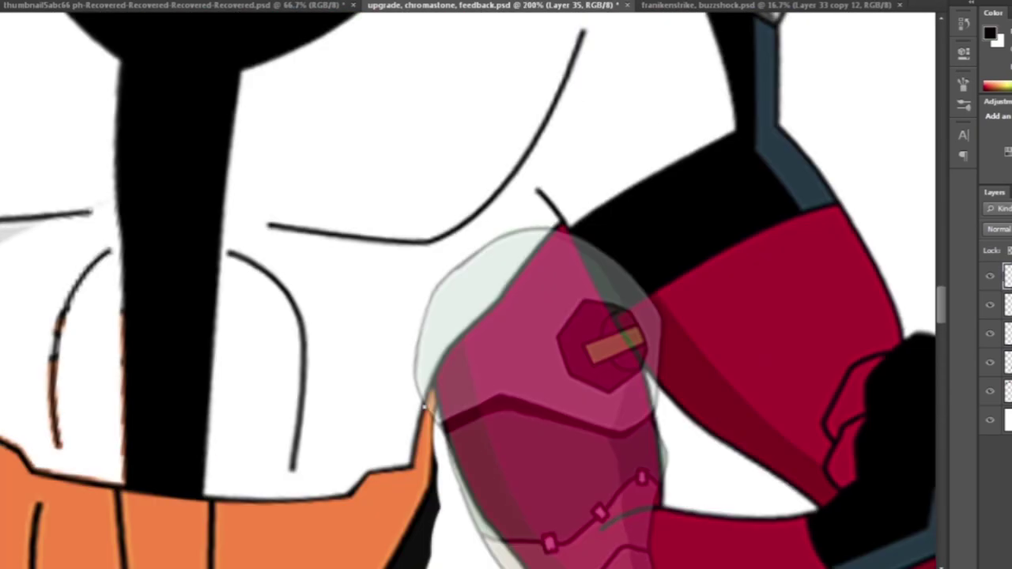
pyautogui.hotkey('ctrl', '-')
pyautogui.hotkey('ctrl', '-')
pyautogui.hotkey('ctrl', '-')
pyautogui.hotkey('ctrl', '-')
pyautogui.hotkey('ctrl', '-')
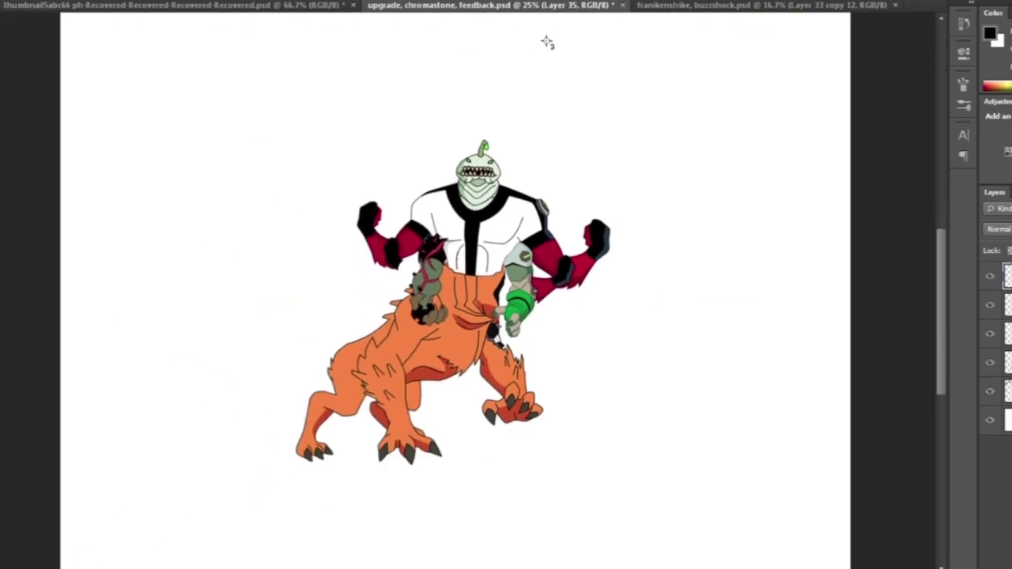
# Step: Erase the orange beast's mouth and cover its neck lines and shading with plain orange to form a waist
pyautogui.scroll(3, 474, 290)
pyautogui.scroll(-1, 474, 290)
pyautogui.hotkey('ctrl', '+')
pyautogui.hotkey('ctrl', '+')
pyautogui.hotkey('ctrl', '+')
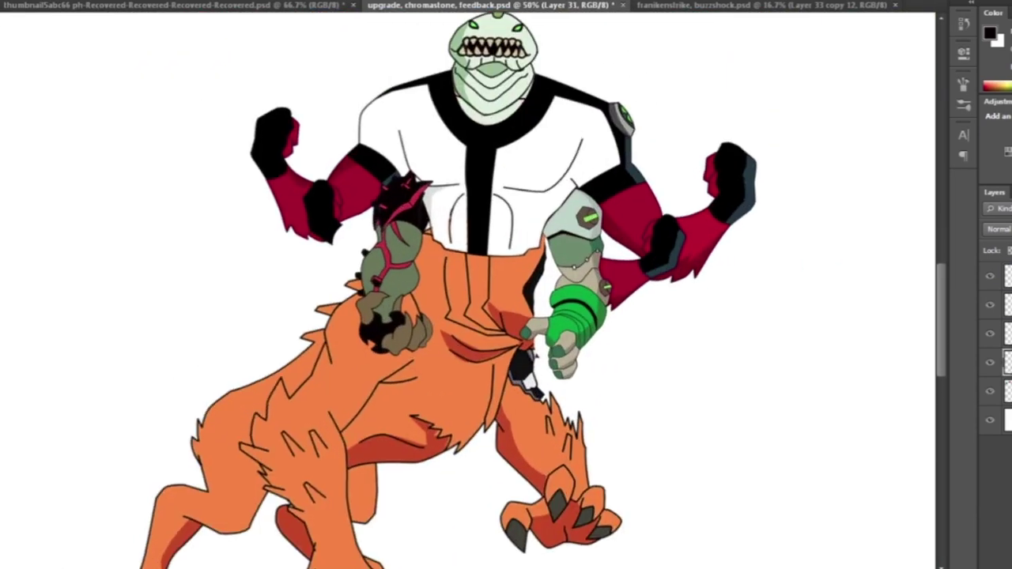
pyautogui.hotkey('ctrl', '-')
pyautogui.hotkey('ctrl', '-')
pyautogui.hotkey('ctrl', '-')
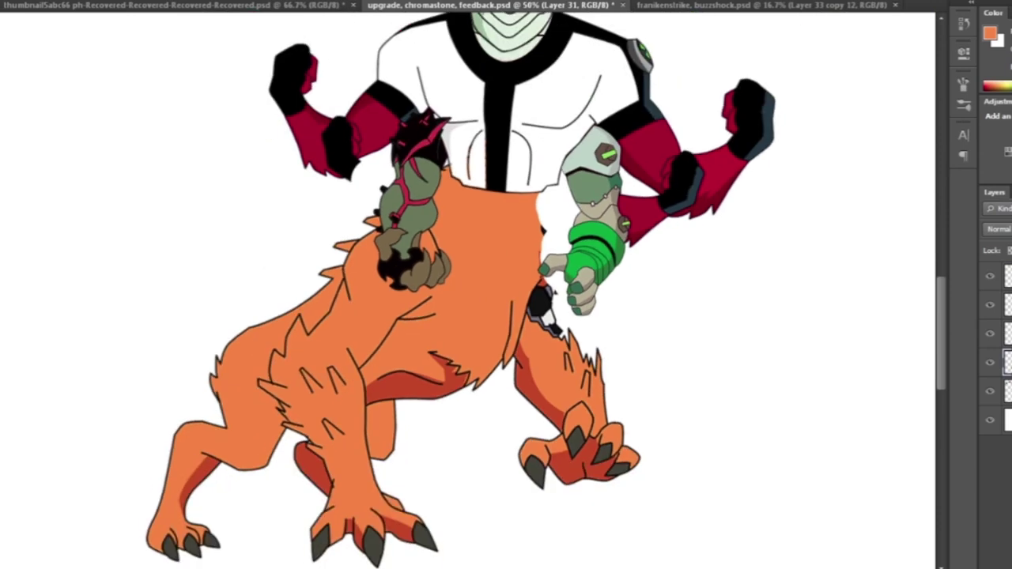
# Step: Draw a jagged black fur outline down the open side of the waist, next to the gauntlet arm
pyautogui.scroll(1, 514, 291)
pyautogui.scroll(-1, 513, 290)
pyautogui.hotkey('ctrl', '+')
pyautogui.hotkey('ctrl', '+')
pyautogui.hotkey('ctrl', '+')
pyautogui.hotkey('ctrl', '+')
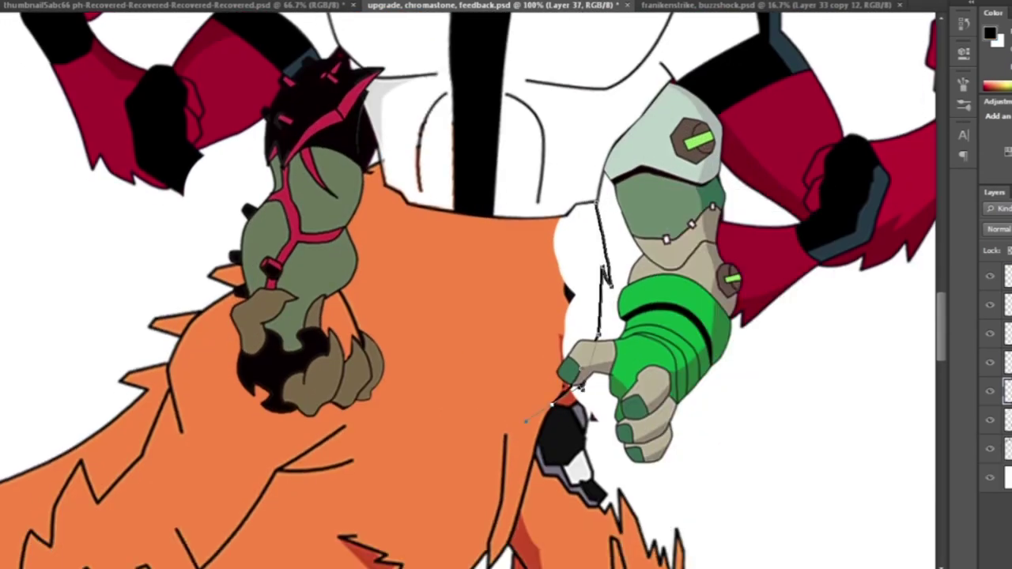
# Step: Fill the waist gap with orange, replace the black-and-white patch with a fur outline above the far front leg, and select its interior
pyautogui.hotkey('ctrl', '-')
pyautogui.hotkey('ctrl', '-')
pyautogui.hotkey('ctrl', '-')
pyautogui.hotkey('ctrl', '+')
pyautogui.hotkey('ctrl', '-')
pyautogui.hotkey('ctrl', '+')
pyautogui.hotkey('ctrl', '+')
pyautogui.hotkey('ctrl', '+')
pyautogui.hotkey('ctrl', '+')
pyautogui.hotkey('ctrl', '+')
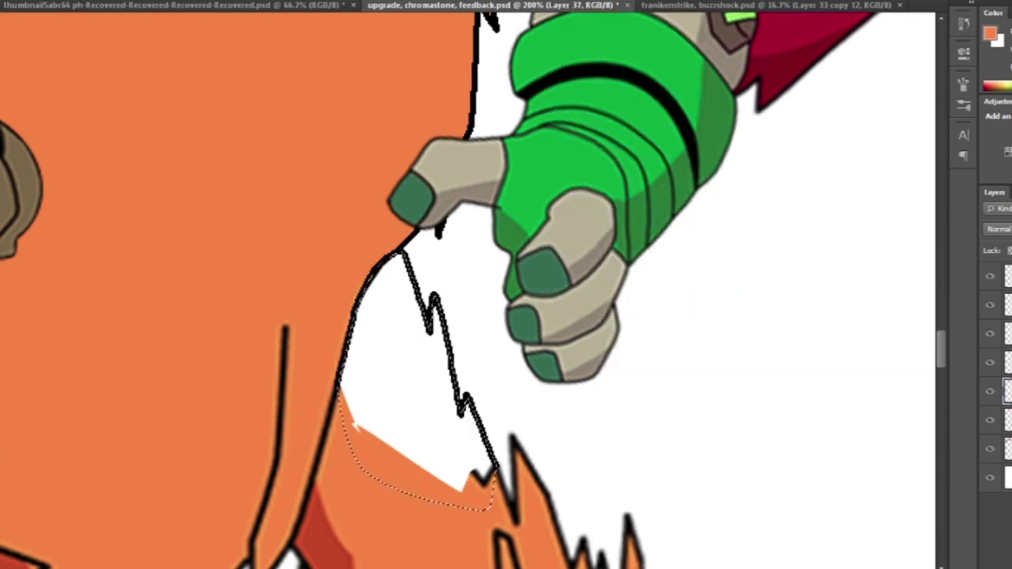
# Step: Fill the selected area above the far front leg with orange and deselect it
pyautogui.press('x')
pyautogui.hotkey('alt', 'BackSpace')
pyautogui.hotkey('ctrl', 'd')
pyautogui.hotkey('ctrl', '-')
pyautogui.hotkey('ctrl', '-')
pyautogui.hotkey('ctrl', '-')
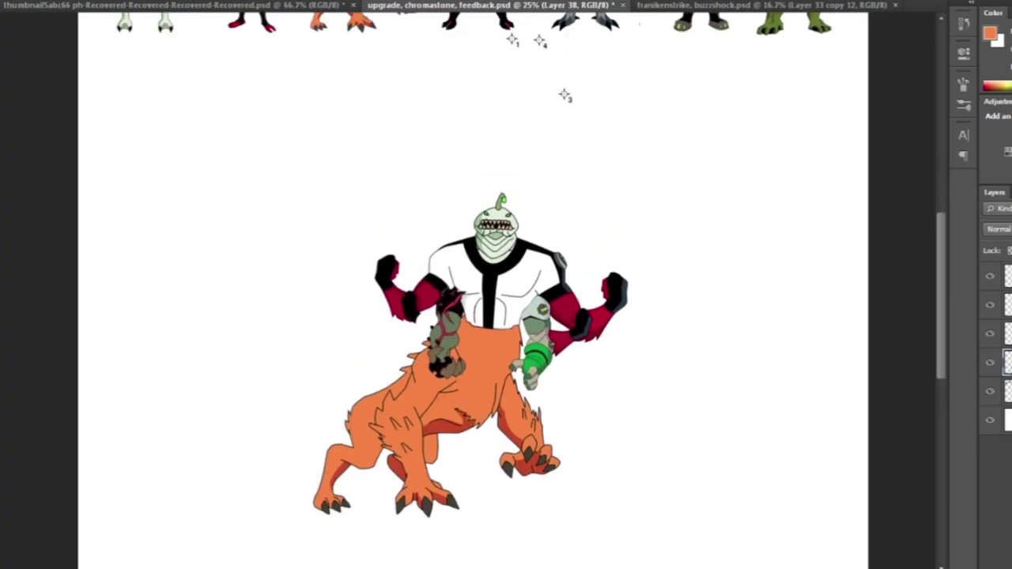
# Step: Outline the wolf alien's clawed forearm with the green band using the Pen tool
pyautogui.scroll(5, 564, 95)
pyautogui.scroll(3, 553, 482)
pyautogui.scroll(5, 553, 482)
pyautogui.hotkey('ctrl', '-')
pyautogui.hotkey('ctrl', '-')
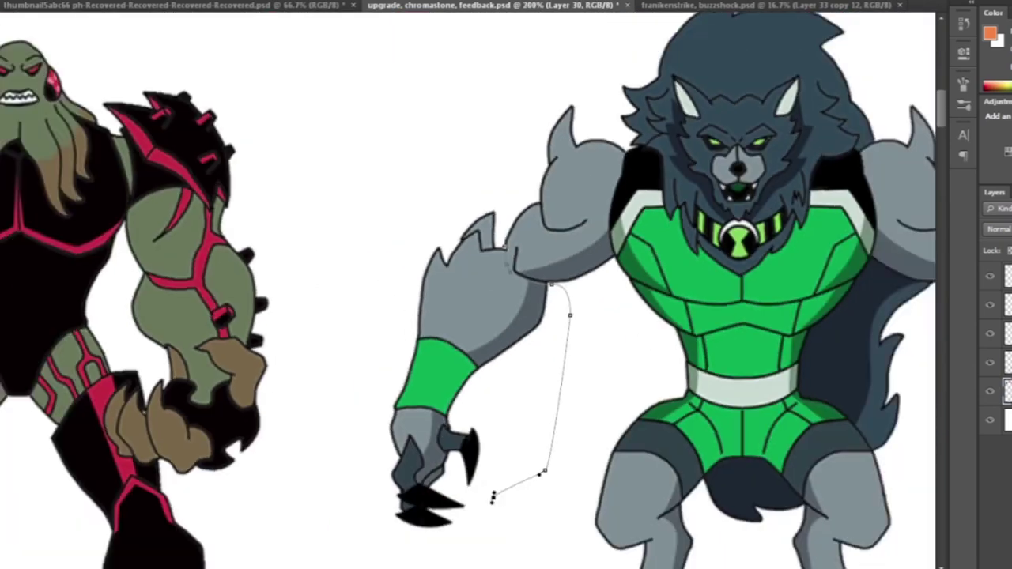
pyautogui.scroll(5, 506, 284)
pyautogui.hotkey('ctrl', '-')
# Step: Place the wolf forearm flipped over the raised forearm above the spiked arm, fit it, and erase the red forearm beneath
pyautogui.moveTo(462, 284); pyautogui.dragTo(332, 300)
pyautogui.moveTo(388, 339); pyautogui.dragTo(399, 352)
pyautogui.press('Return')
pyautogui.hotkey('ctrl', '+')
pyautogui.hotkey('ctrl', '+')
pyautogui.hotkey('ctrl', 't')
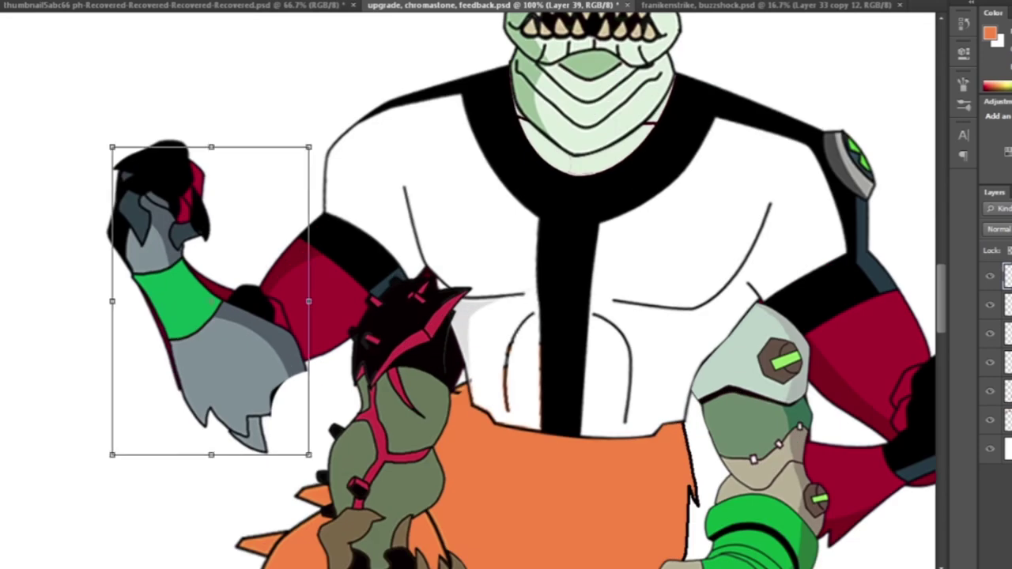
pyautogui.moveTo(312, 142); pyautogui.dragTo(261, 93)
pyautogui.press('Return')
pyautogui.hotkey('ctrl', '-')
pyautogui.hotkey('ctrl', '+')
pyautogui.hotkey('ctrl', '+')
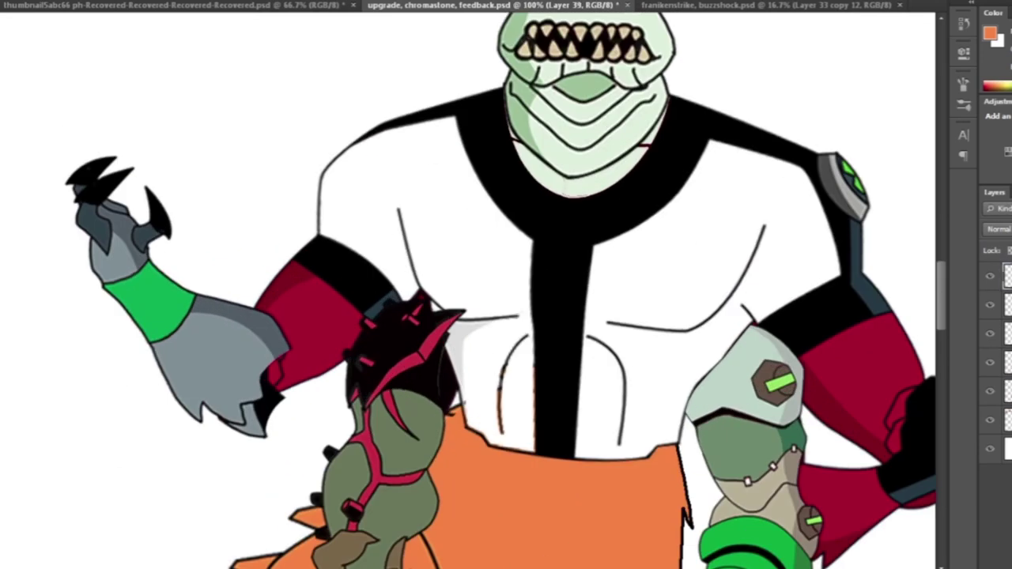
# Step: Draw a jagged black fur outline extending the wolf forearm at the elbow with a stroked Pen path
pyautogui.hotkey('ctrl', '+')
pyautogui.rightClick(407, 215)
pyautogui.click(463, 319)
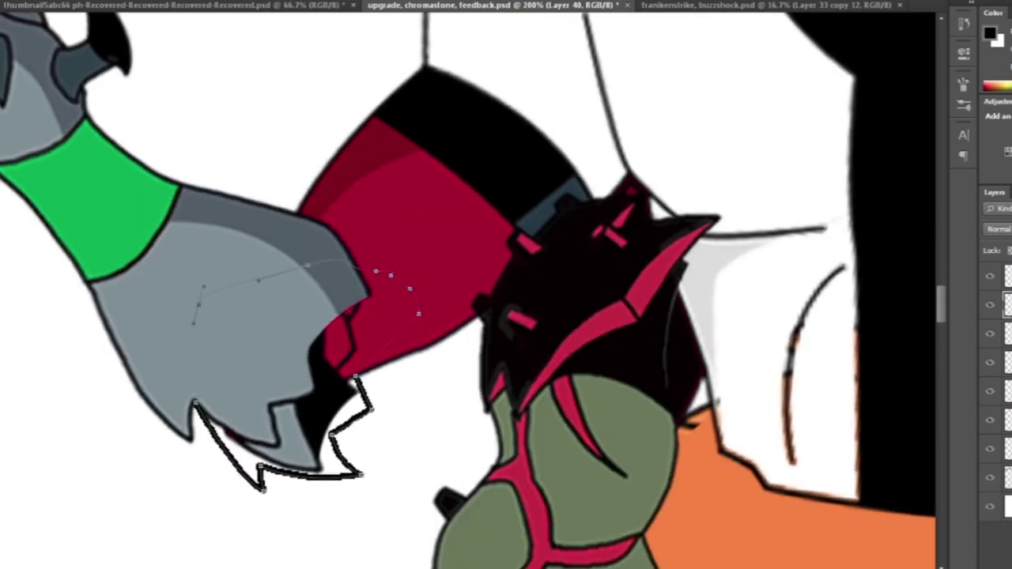
pyautogui.moveTo(293, 269); pyautogui.dragTo(379, 300)
# Step: Fill the elbow and red upper arm with the wolf's grey and add a darker grey shadow to the upper arm
pyautogui.hotkey('ctrl', '-')
pyautogui.hotkey('ctrl', '-')
pyautogui.hotkey('ctrl', '+')
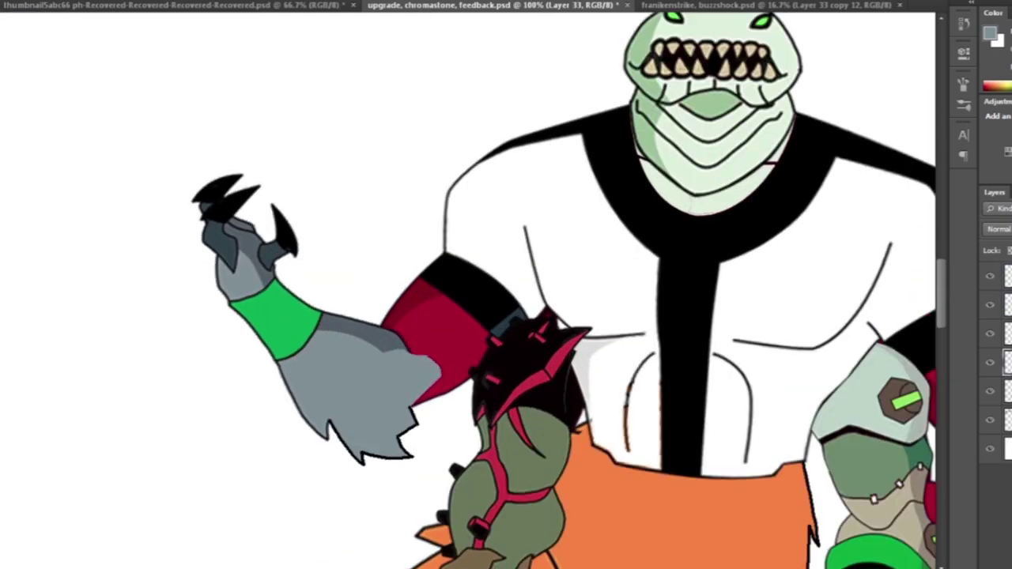
pyautogui.hotkey('ctrl', '+')
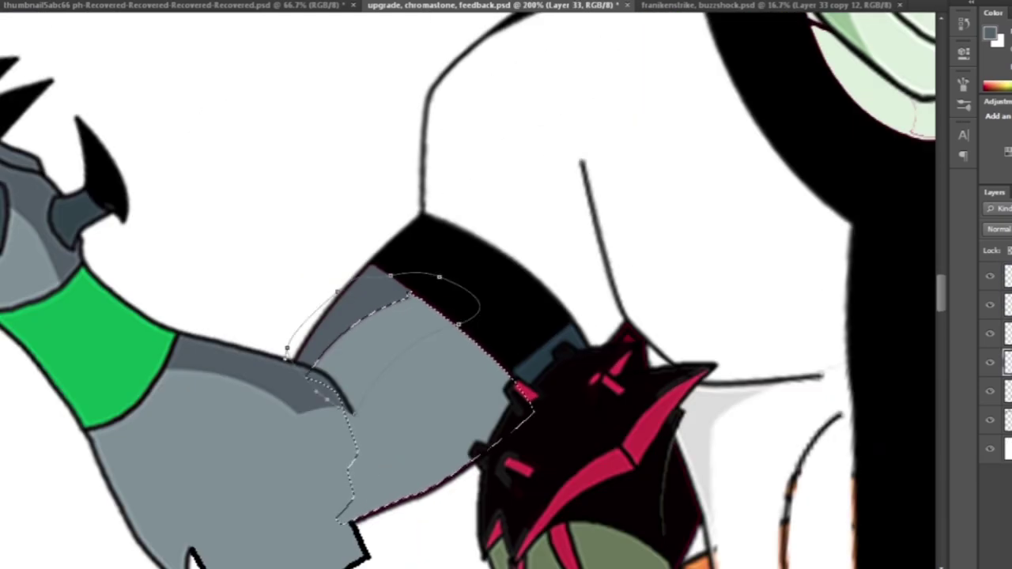
pyautogui.hotkey('ctrl', '-')
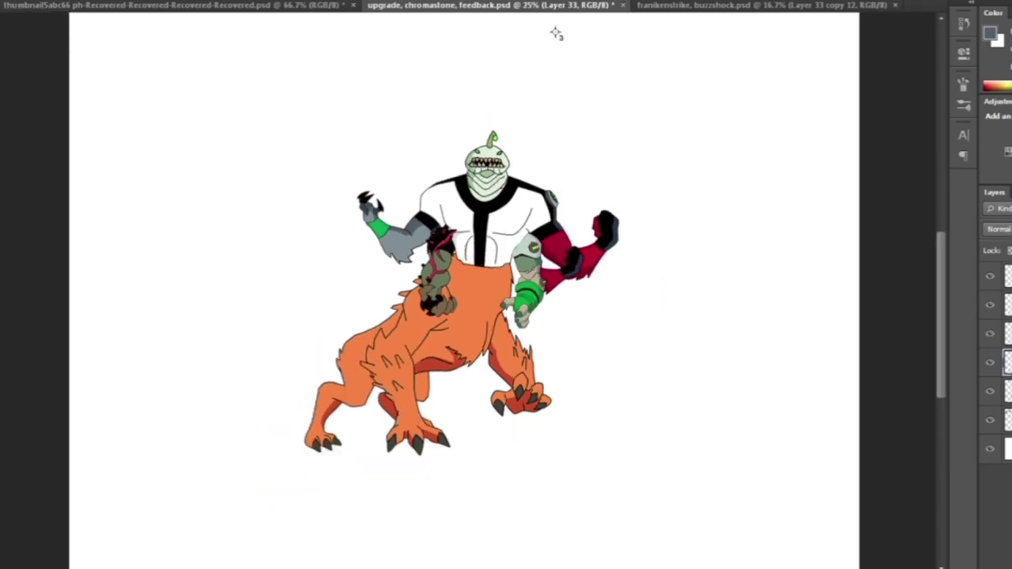
# Step: Erase the leftover red lower arm behind the green gauntlet arm
pyautogui.hotkey('ctrl', '+')
pyautogui.hotkey('ctrl', '+')
pyautogui.hotkey('ctrl', '+')
pyautogui.hotkey('ctrl', '-')
pyautogui.hotkey('ctrl', '-')
pyautogui.hotkey('ctrl', '-')
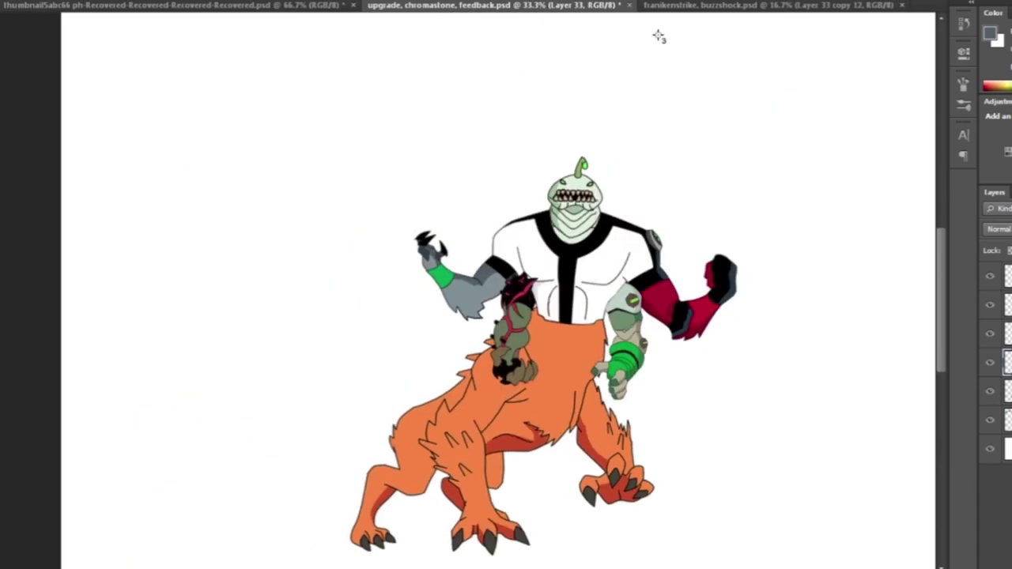
# Step: Cut out the green plant alien's raised forearm and fist, and enlarge and rotate it over the remaining red forearm
pyautogui.hotkey('ctrl', '+')
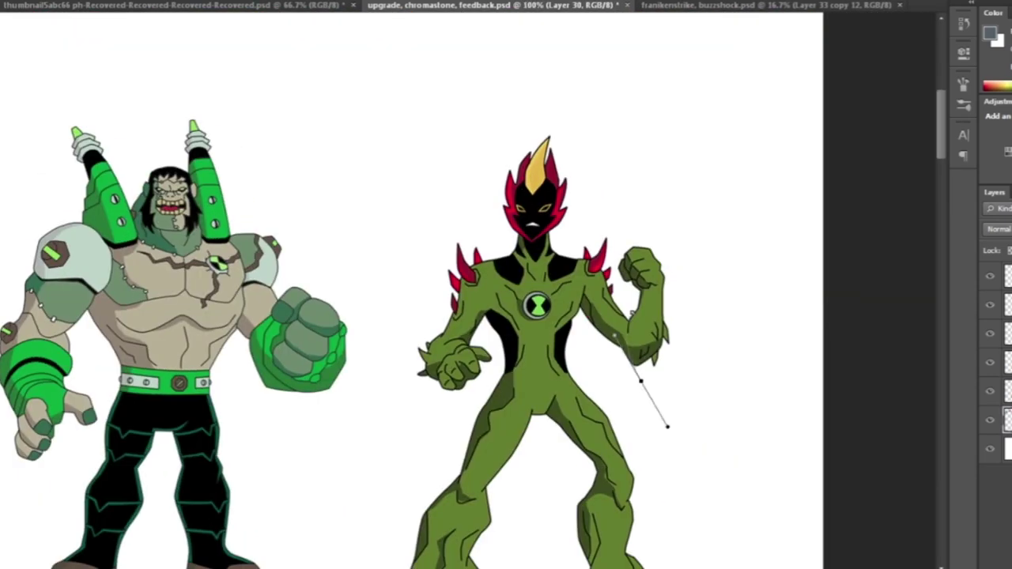
pyautogui.rightClick(764, 207)
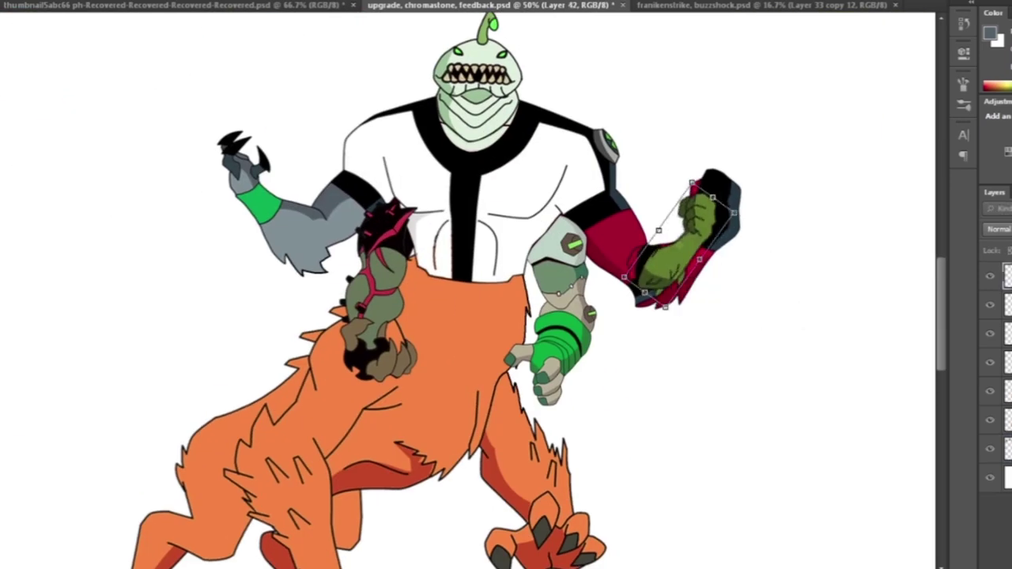
pyautogui.press('Return')
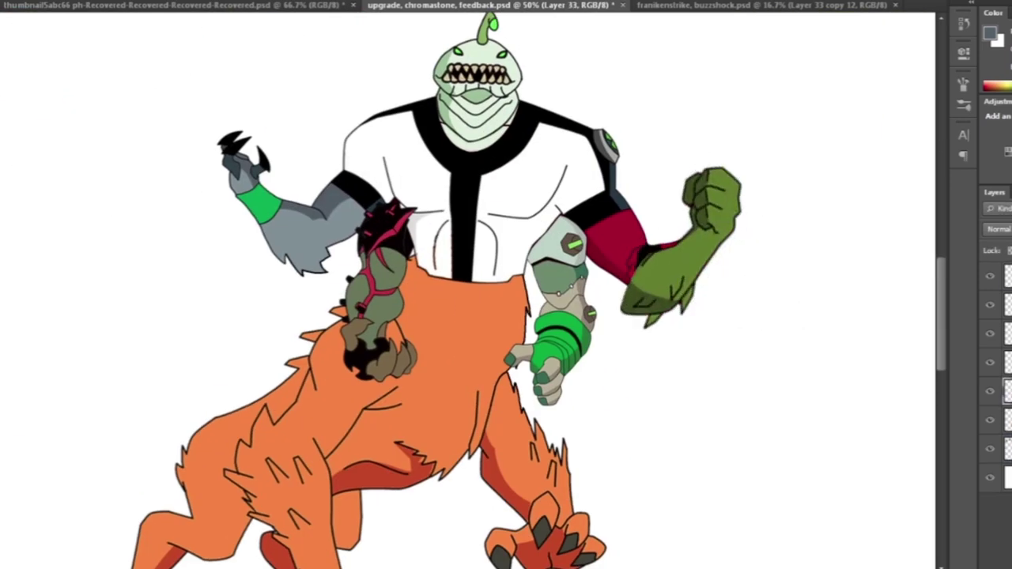
# Step: Erase the leafy elbow spikes from the pasted green forearm
pyautogui.scroll(-1, 671, 324)
pyautogui.scroll(1, 671, 324)
pyautogui.scroll(-1, 672, 324)
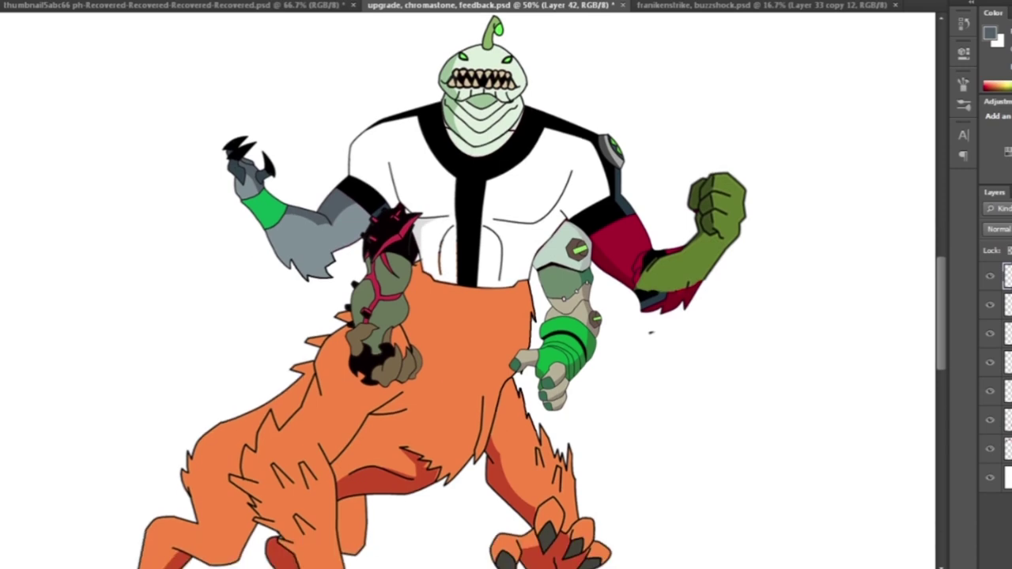
pyautogui.scroll(1, 648, 332)
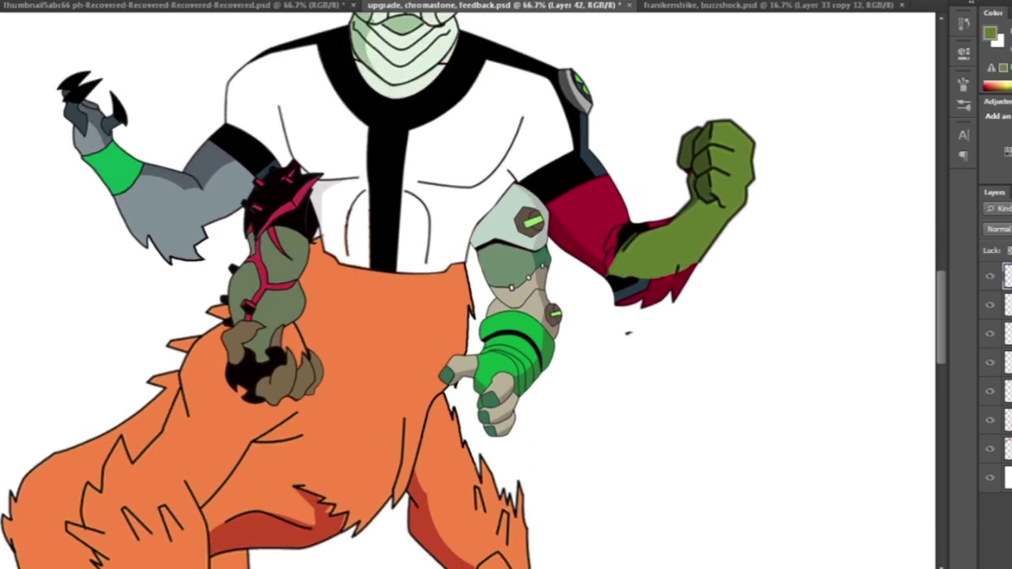
# Step: Extend the green forearm's base with its own green and fill the red upper arm and elbow with the same colour
pyautogui.hotkey('ctrl', '+')
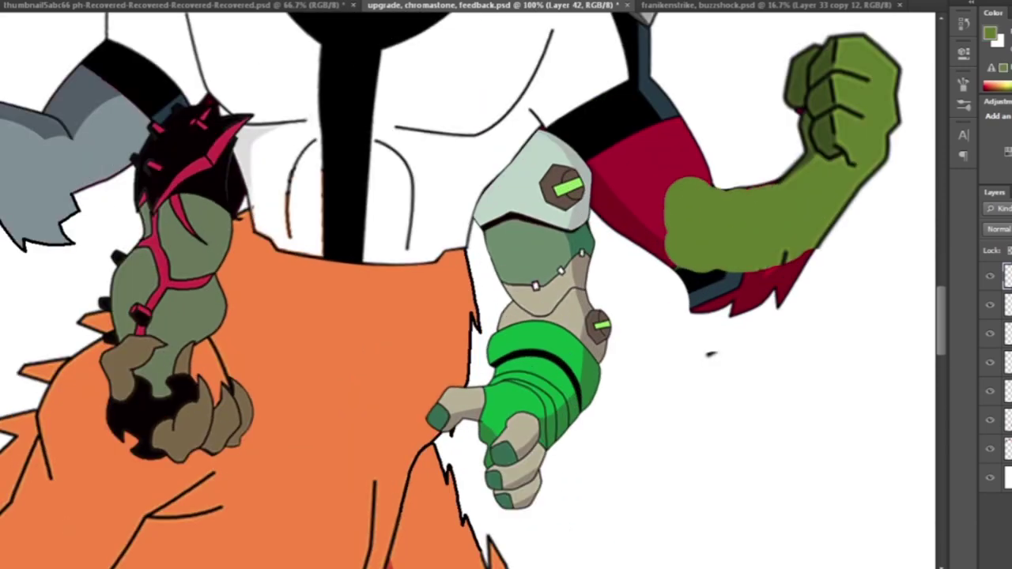
pyautogui.scroll(-4, 707, 490)
pyautogui.scroll(2, 708, 490)
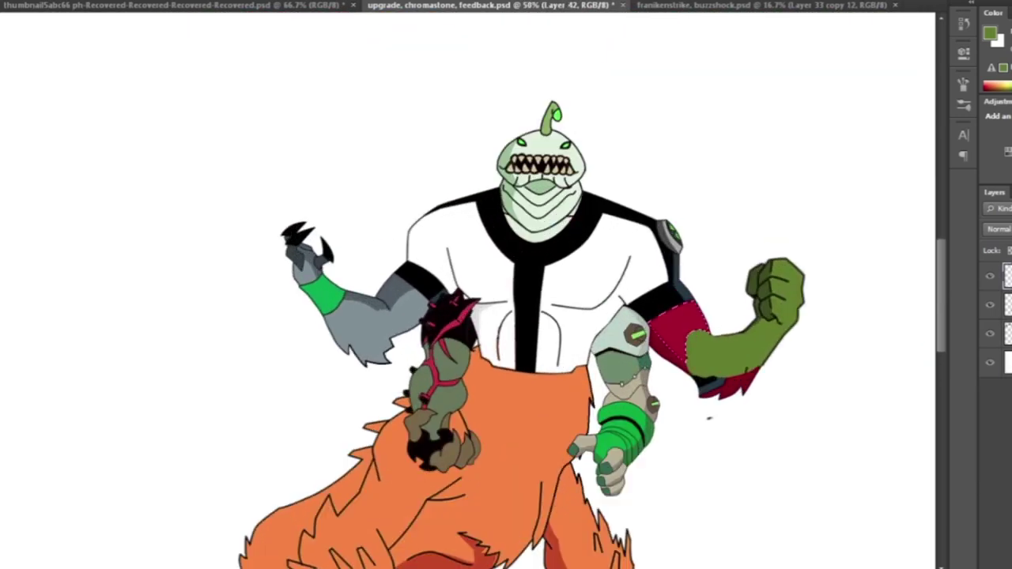
pyautogui.hotkey('ctrl', '+')
pyautogui.hotkey('alt', 'BackSpace')
pyautogui.hotkey('ctrl', 'd')
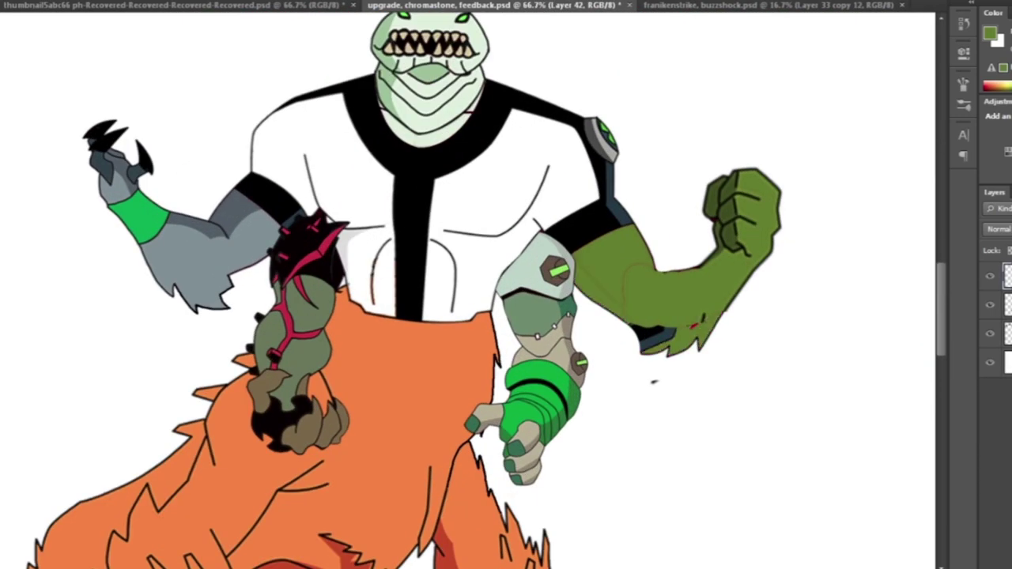
# Step: Cover the dark elbow band and remaining red patches with green and stroke a black outline along the arm's edges
pyautogui.scroll(2, 585, 315)
pyautogui.hotkey('alt', '[')
pyautogui.press('d')
pyautogui.press('Delete')
pyautogui.hotkey('ctrl', 'd')
pyautogui.moveTo(505, 284); pyautogui.dragTo(364, 307)
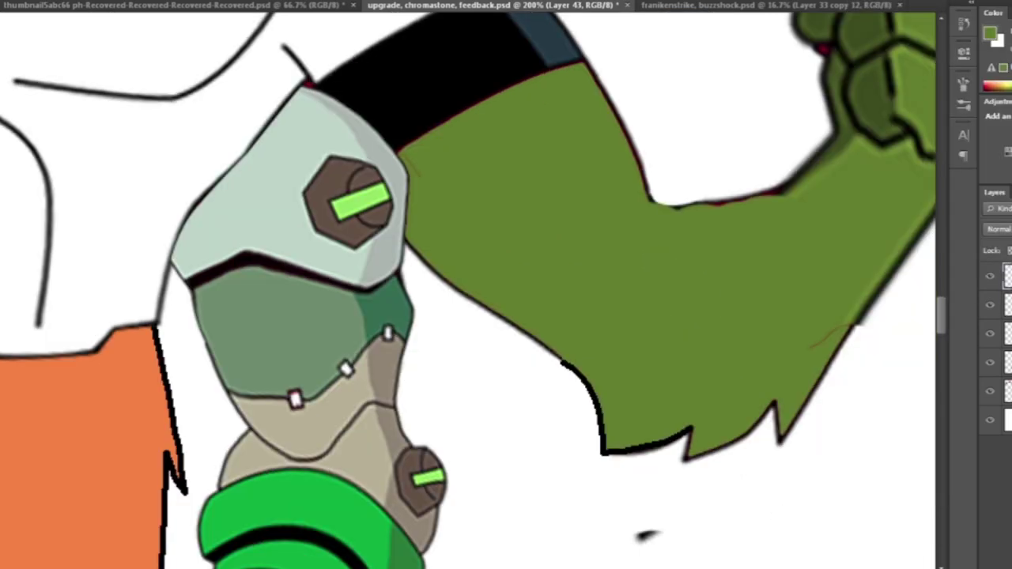
pyautogui.rightClick(861, 200)
pyautogui.click(891, 258)
pyautogui.scroll(-4, 471, 296)
pyautogui.scroll(-3, 505, 285)
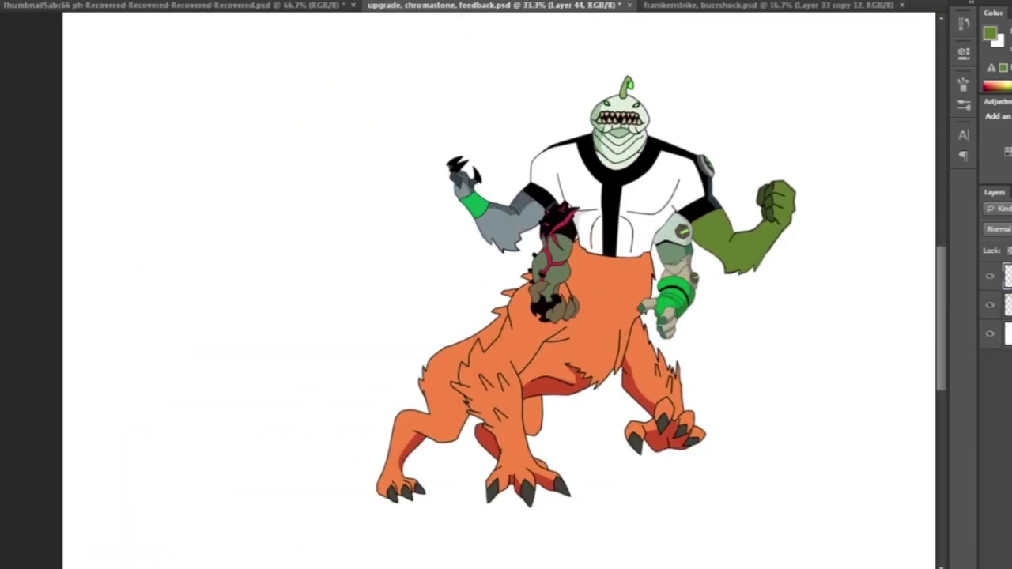
# Step: Draw a jagged furry tail with the Pen tool on the orange beast's rear and fill it with dark navy
pyautogui.scroll(3, 506, 285)
pyautogui.scroll(2, 324, 553)
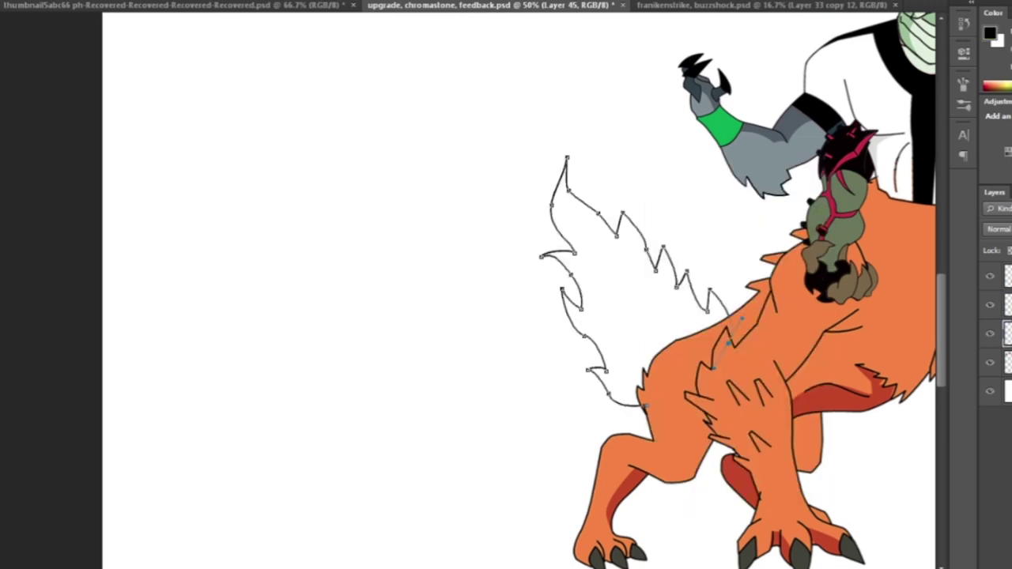
pyautogui.scroll(-2, 506, 284)
pyautogui.hotkey('alt', 'BackSpace')
pyautogui.scroll(-2, 506, 284)
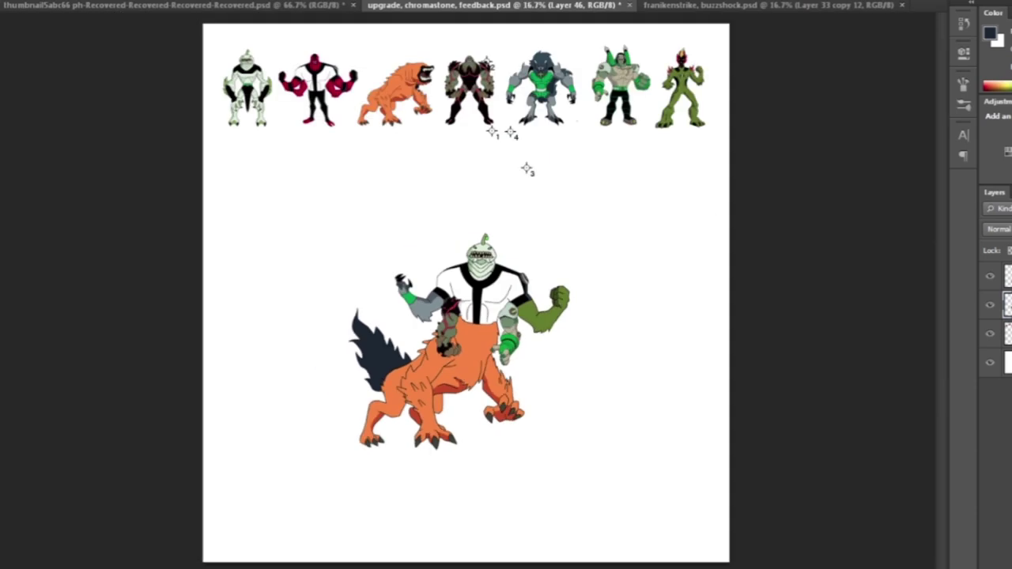
pyautogui.scroll(2, 506, 284)
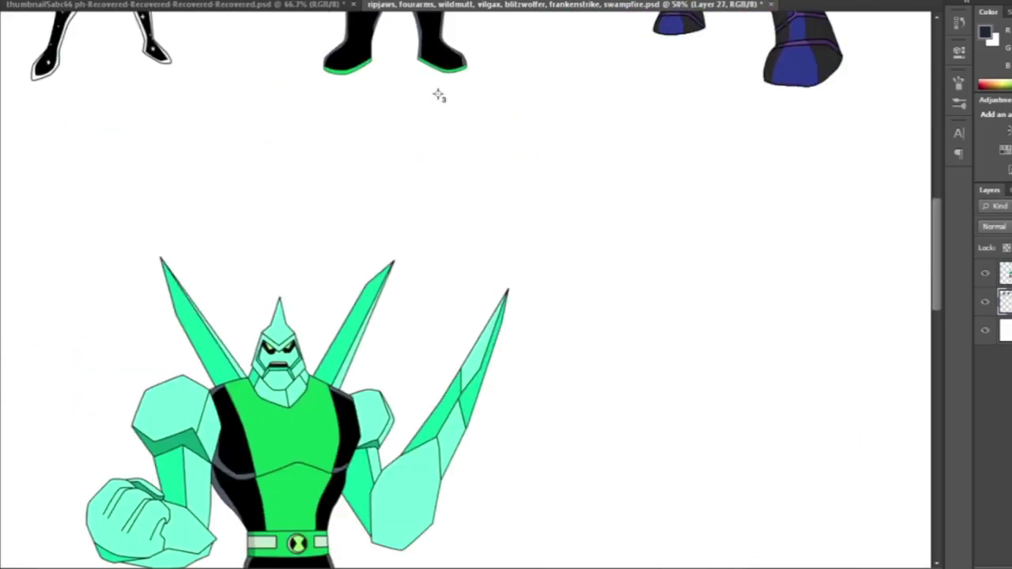
# Step: Paste the purple alien's dark head onto the enlarged diamond alien and scale it to fit over the neck
pyautogui.hotkey('ctrl', 'v')
pyautogui.hotkey('ctrl', 't')
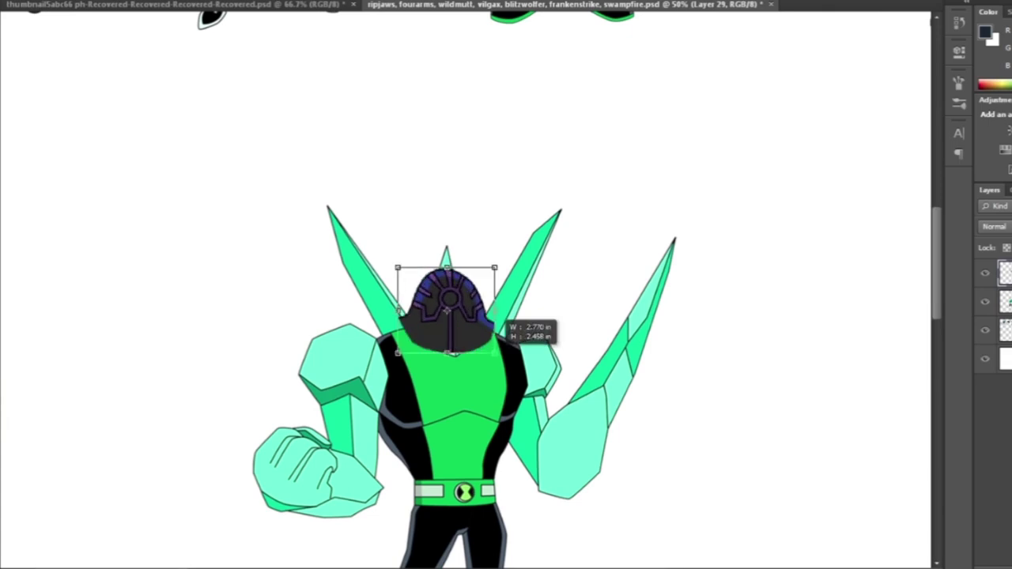
pyautogui.press('Return')
pyautogui.scroll(-5, 466, 316)
# Step: Erase the diamond head's pointed tip sticking out above the pasted dark head
pyautogui.hotkey('alt', '[')
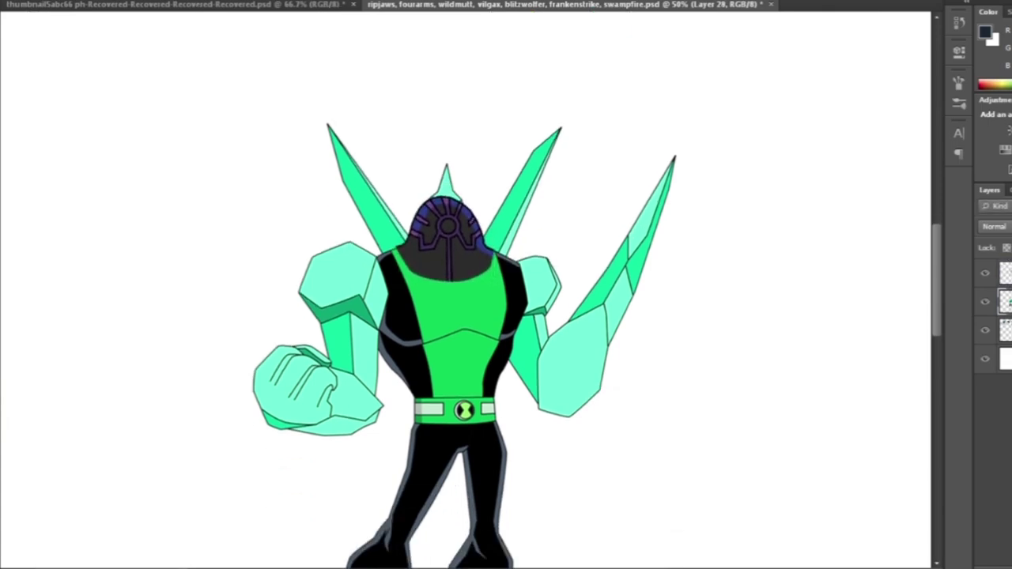
pyautogui.hotkey('alt', ']')
pyautogui.hotkey('ctrl', '-')
pyautogui.hotkey('ctrl', '+')
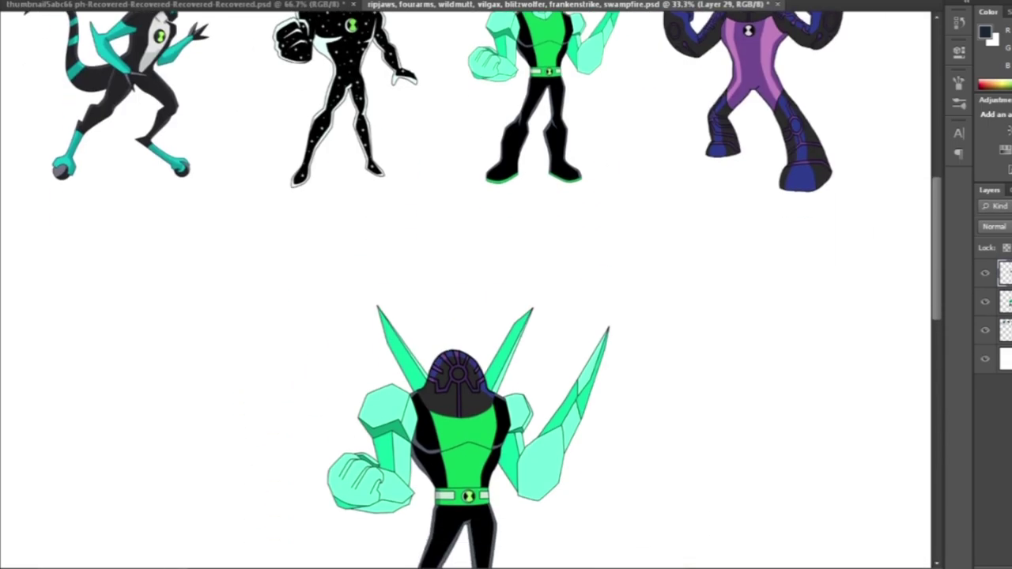
pyautogui.scroll(-1, 506, 289)
pyautogui.hotkey('ctrl', 'Return')
pyautogui.hotkey('ctrl', 'j')
pyautogui.hotkey('ctrl', '+')
pyautogui.hotkey('ctrl', '+')
pyautogui.hotkey('ctrl', '+')
pyautogui.hotkey('ctrl', '+')
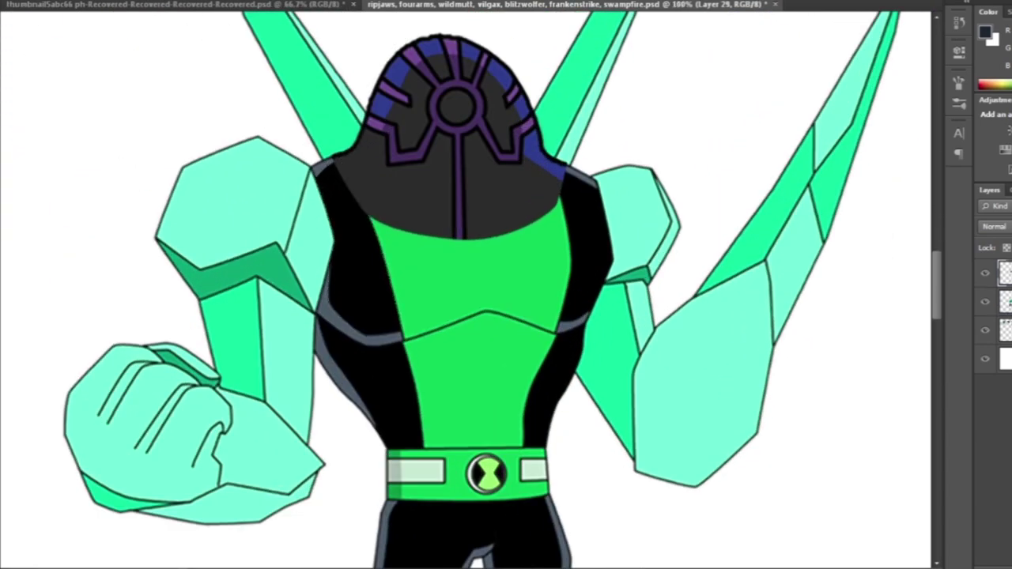
# Step: Trace a Pen path around the diamond alien's torso, curving below the collar and following the sides down to the belt
pyautogui.hotkey('ctrl', '-')
pyautogui.hotkey('ctrl', '-')
pyautogui.hotkey('ctrl', '-')
pyautogui.hotkey('ctrl', '-')
pyautogui.hotkey('ctrl', '+')
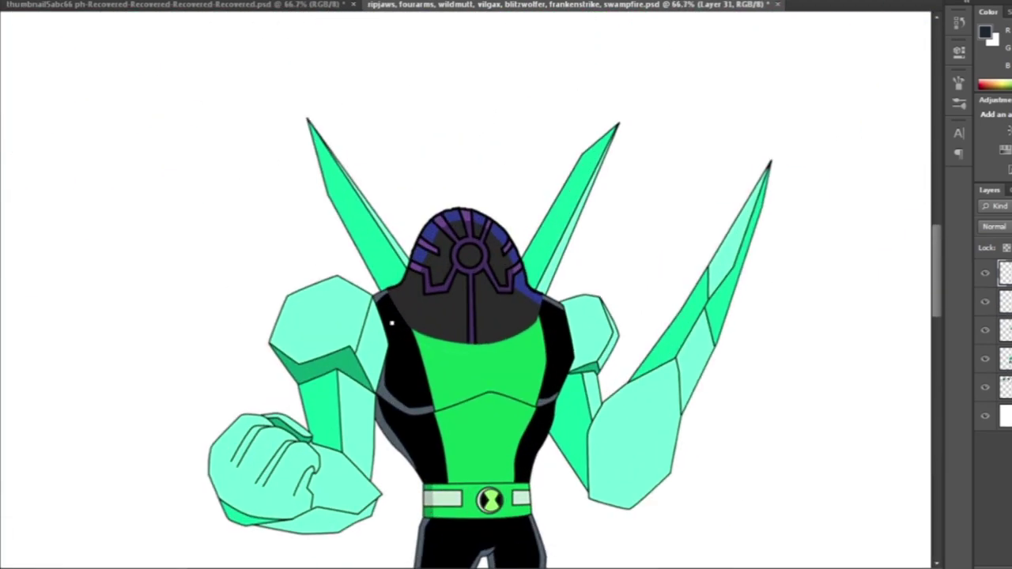
pyautogui.hotkey('ctrl', '+')
pyautogui.hotkey('ctrl', '-')
pyautogui.hotkey('ctrl', '+')
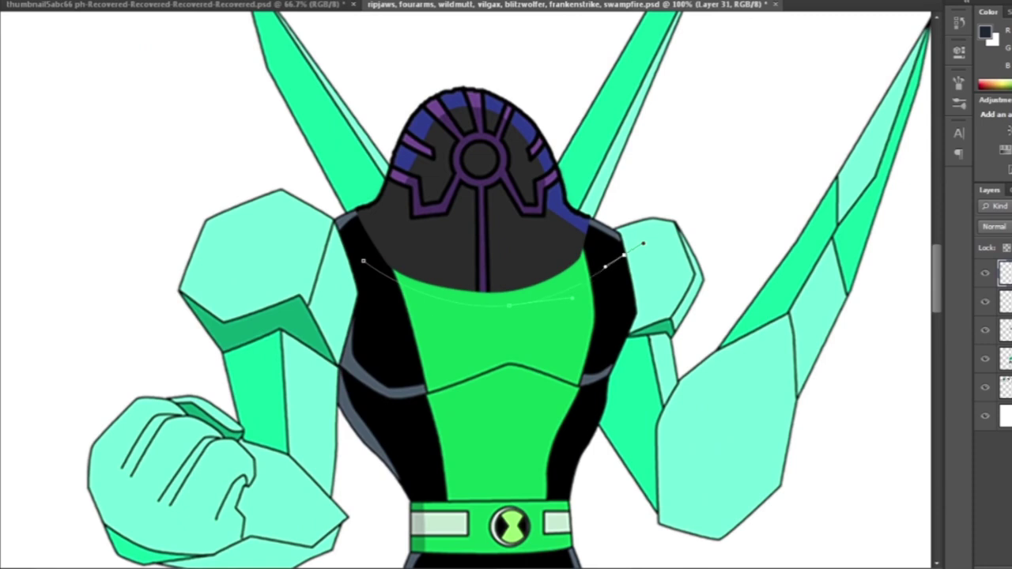
pyautogui.hotkey('ctrl', '+')
pyautogui.scroll(-3, 506, 316)
pyautogui.click(739, 261)
pyautogui.click(700, 328)
pyautogui.click(672, 424)
pyautogui.click(357, 427)
pyautogui.scroll(2, 506, 317)
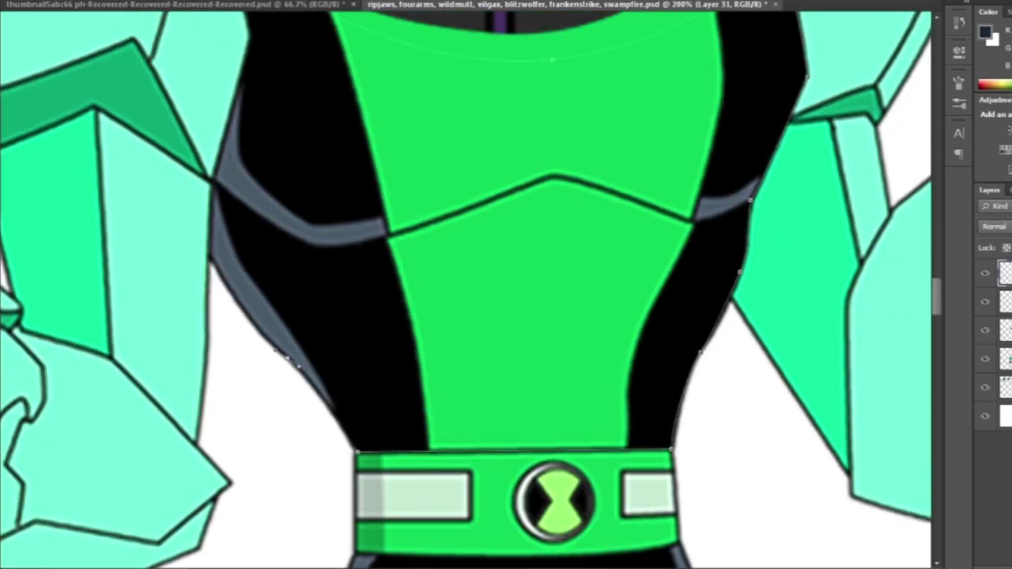
pyautogui.click(284, 392)
pyautogui.click(211, 293)
# Step: Stroke the torso outline in black and fill the torso with the purple alien's purple
pyautogui.scroll(2, 212, 292)
pyautogui.hotkey('ctrl', '-')
pyautogui.hotkey('ctrl', '-')
pyautogui.hotkey('ctrl', '-')
pyautogui.hotkey('ctrl', '-')
pyautogui.hotkey('ctrl', '-')
pyautogui.scroll(1, 506, 316)
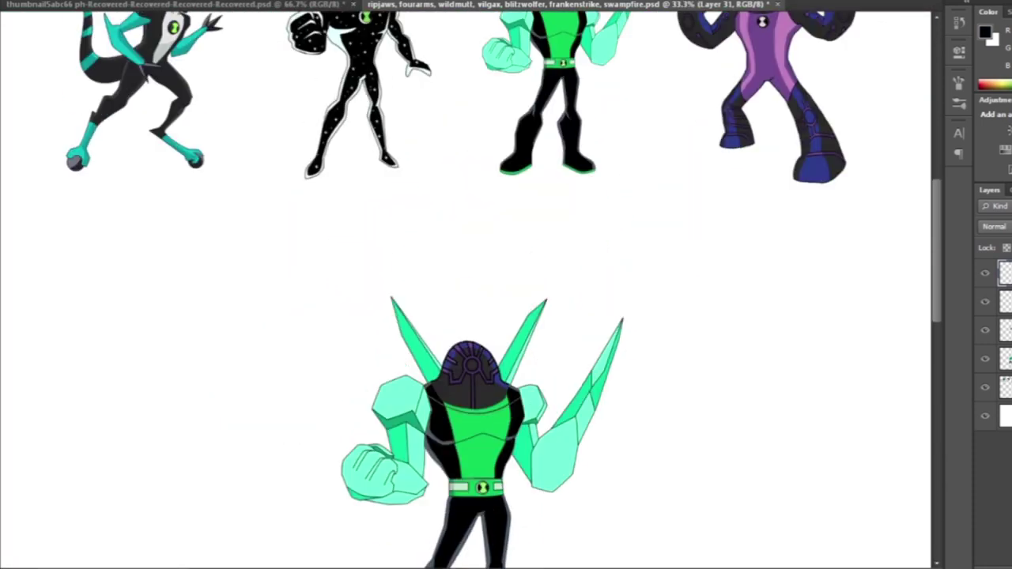
pyautogui.hotkey('ctrl', 'Return')
pyautogui.press('Delete')
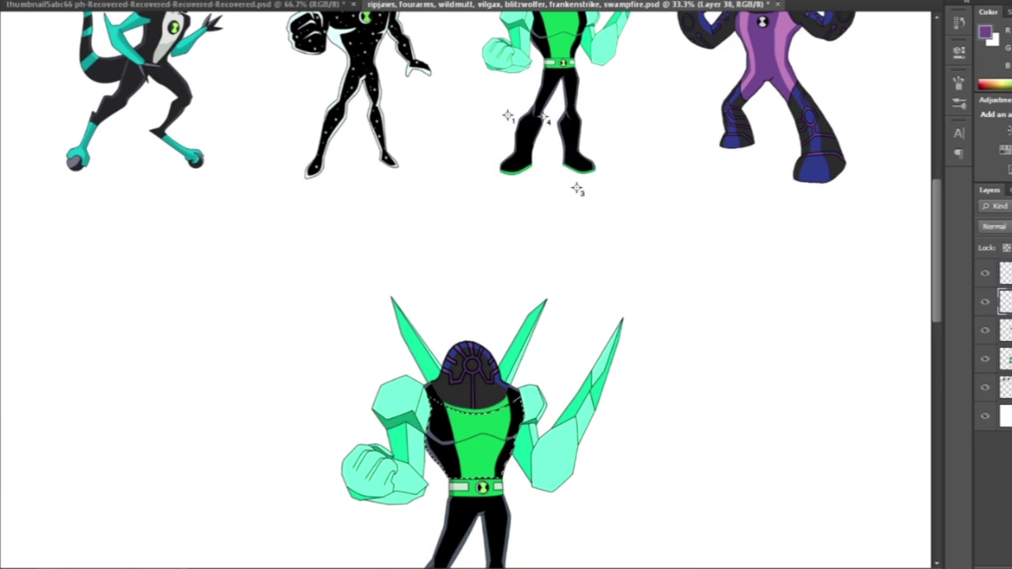
pyautogui.hotkey('ctrl', '+')
pyautogui.hotkey('ctrl', '+')
pyautogui.hotkey('ctrl', '+')
pyautogui.press('d')
# Step: Outline the shoulders in black and fill the gaps around the pasted head's collar with its dark grey and blue
pyautogui.click(985, 301)
pyautogui.hotkey('ctrl', '-')
pyautogui.hotkey('ctrl', '+')
pyautogui.hotkey('ctrl', '+')
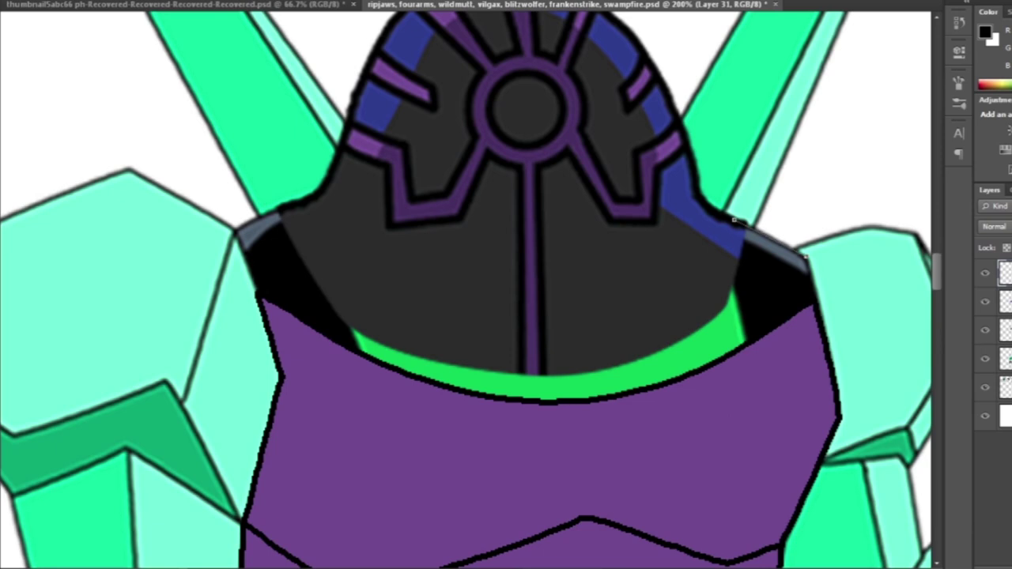
pyautogui.click(985, 330)
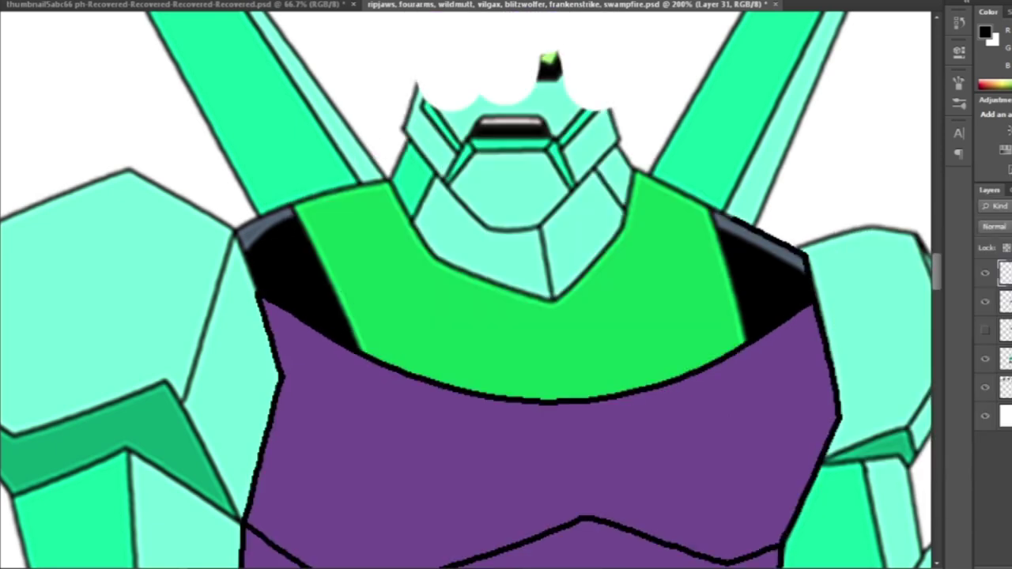
pyautogui.click(985, 330)
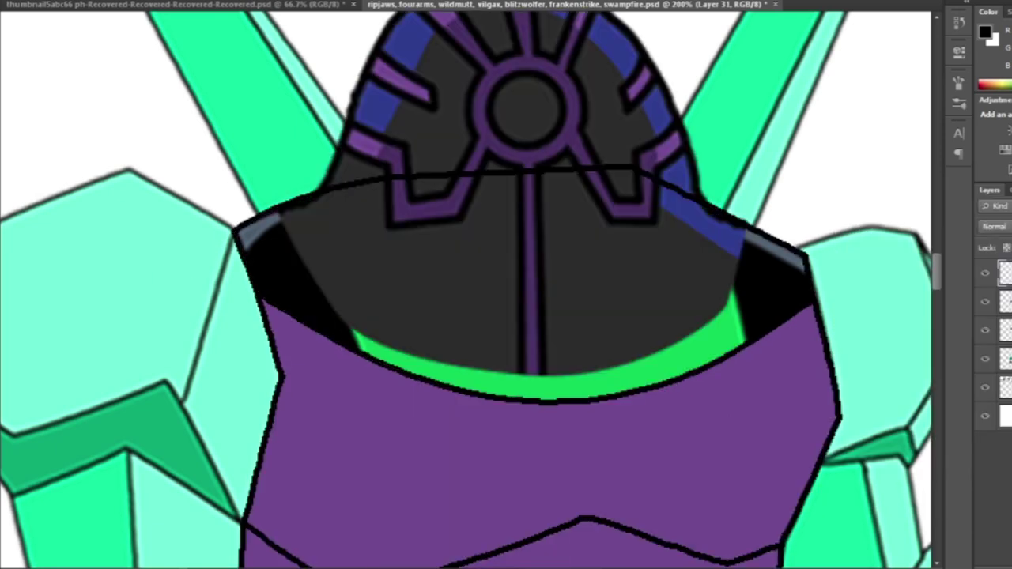
pyautogui.hotkey('ctrl', 'Return')
pyautogui.hotkey('alt', '[')
pyautogui.hotkey('alt', 'BackSpace')
pyautogui.press('Return')
pyautogui.press('Delete')
pyautogui.hotkey('ctrl', '0')
pyautogui.scroll(3, 498, 289)
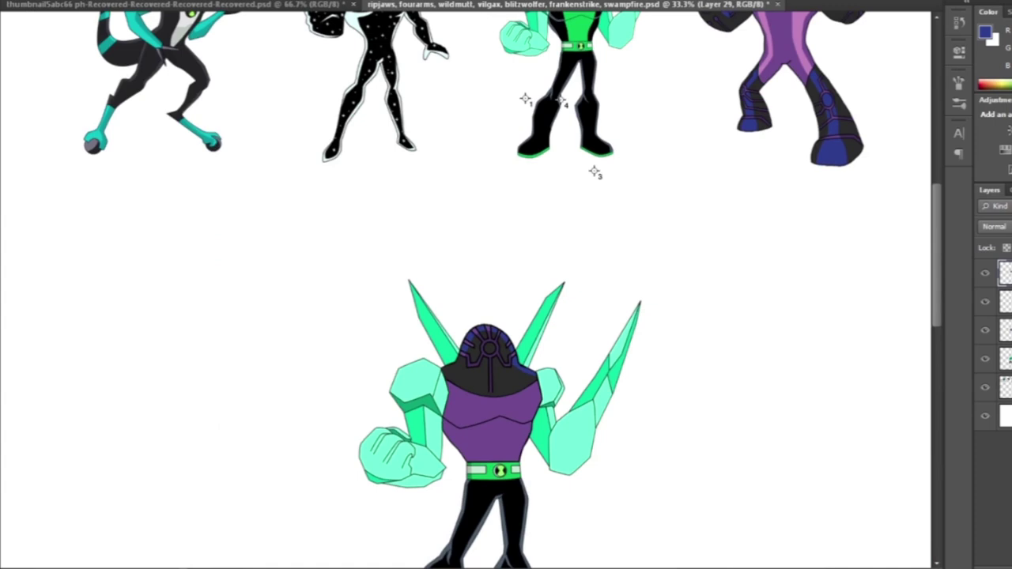
# Step: Merge the head and torso layers and add lighter pinkish-purple stripes down both sides of the purple torso
pyautogui.hotkey('ctrl', 'e')
pyautogui.hotkey('ctrl', 'e')
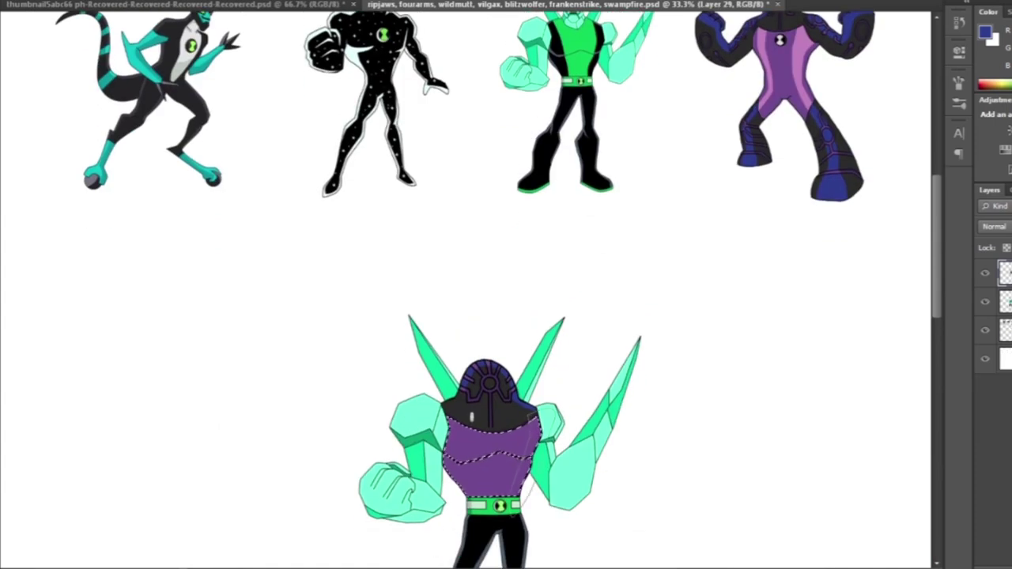
pyautogui.press('Return')
pyautogui.press('Return')
pyautogui.hotkey('alt', 'BackSpace')
pyautogui.hotkey('ctrl', 'd')
pyautogui.scroll(-3, 506, 289)
pyautogui.scroll(3, 506, 290)
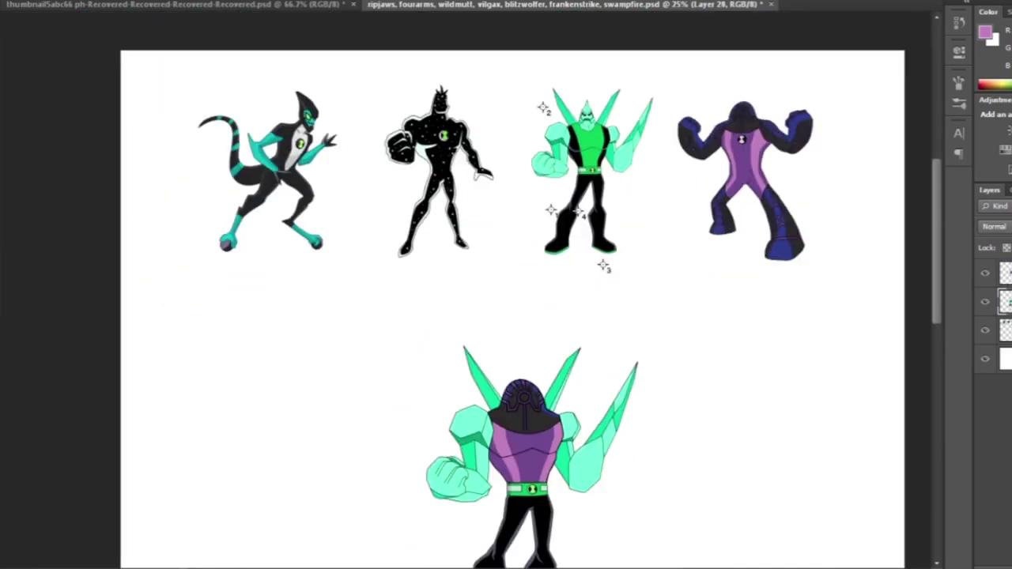
# Step: Copy the black-and-teal alien's legs and striped tail and paste them beside the diamond hybrid's legs
pyautogui.hscroll(-3, 506, 290)
pyautogui.scroll(4, 430, 260)
pyautogui.scroll(-1, 505, 289)
pyautogui.hotkey('ctrl', '-')
pyautogui.click(519, 502)
pyautogui.click(219, 72)
pyautogui.hotkey('ctrl', 'Return')
pyautogui.hotkey('ctrl', 'c')
pyautogui.press('Return')
pyautogui.hotkey('ctrl', '-')
pyautogui.scroll(-3, 506, 289)
pyautogui.scroll(-3, 506, 289)
pyautogui.hotkey('ctrl', 'v')
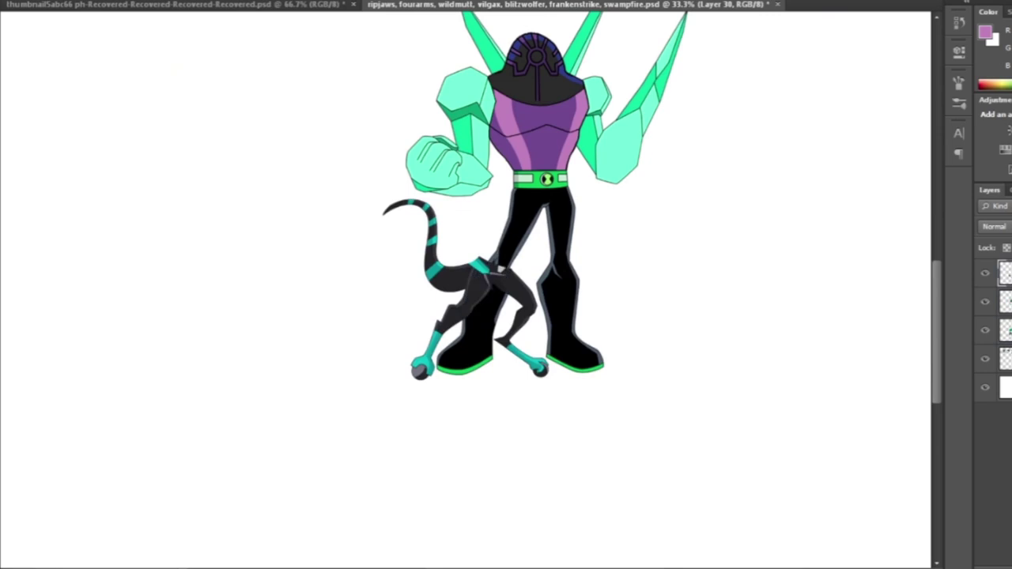
# Step: Enlarge the pasted legs and tail and position them under the hybrid's belt
pyautogui.hotkey('ctrl', 't')
pyautogui.moveTo(611, 357); pyautogui.dragTo(629, 390)
pyautogui.scroll(2, 628, 390)
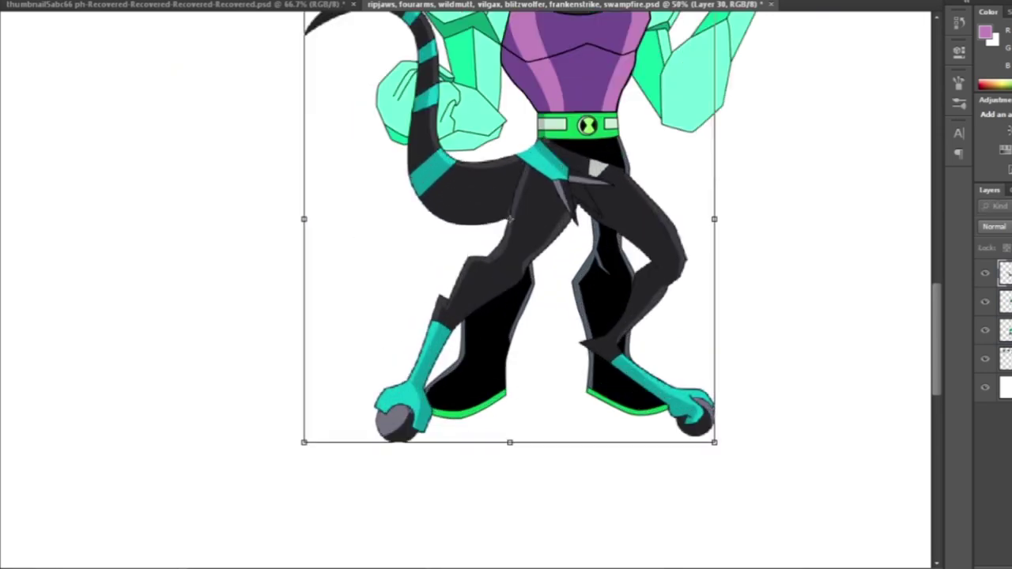
pyautogui.press('Return')
# Step: Erase the diamond alien's original legs below the hips and place the new legs and tail behind the body
pyautogui.hotkey('ctrl', '-')
pyautogui.scroll(1, 506, 289)
pyautogui.scroll(3, 582, 45)
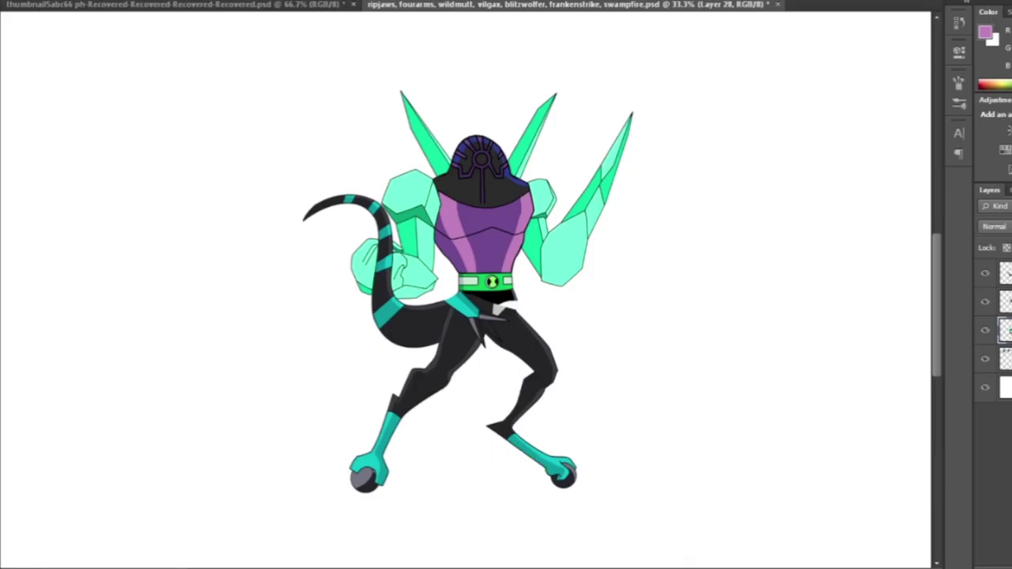
pyautogui.scroll(-1, 505, 289)
pyautogui.hotkey('ctrl', '+')
pyautogui.hotkey('ctrl', '+')
pyautogui.hotkey('ctrl', '+')
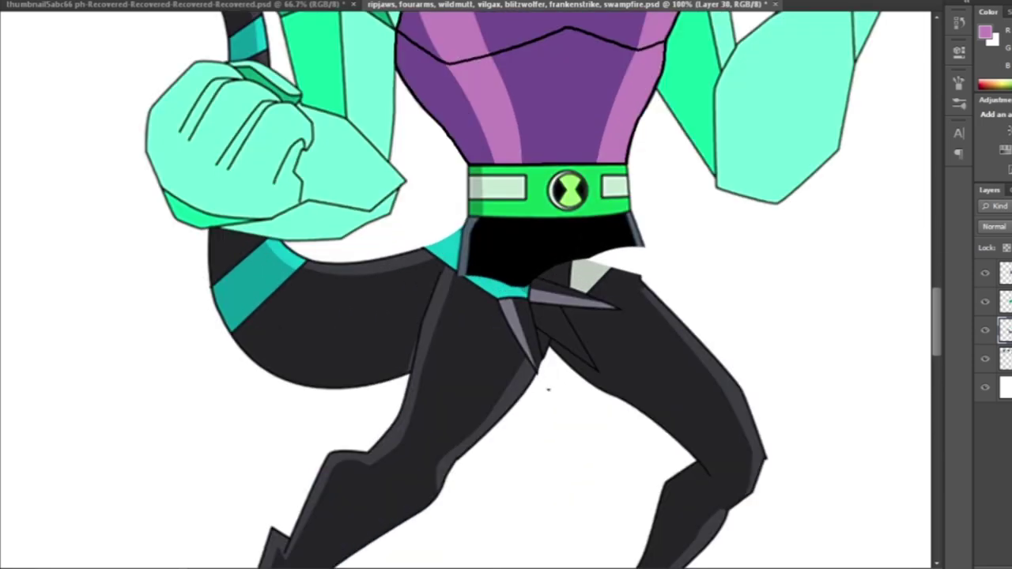
# Step: Join the hips to the new legs with black and recolour the dark grey legs and tail base black
pyautogui.hotkey('ctrl', '-')
pyautogui.hotkey('ctrl', '+')
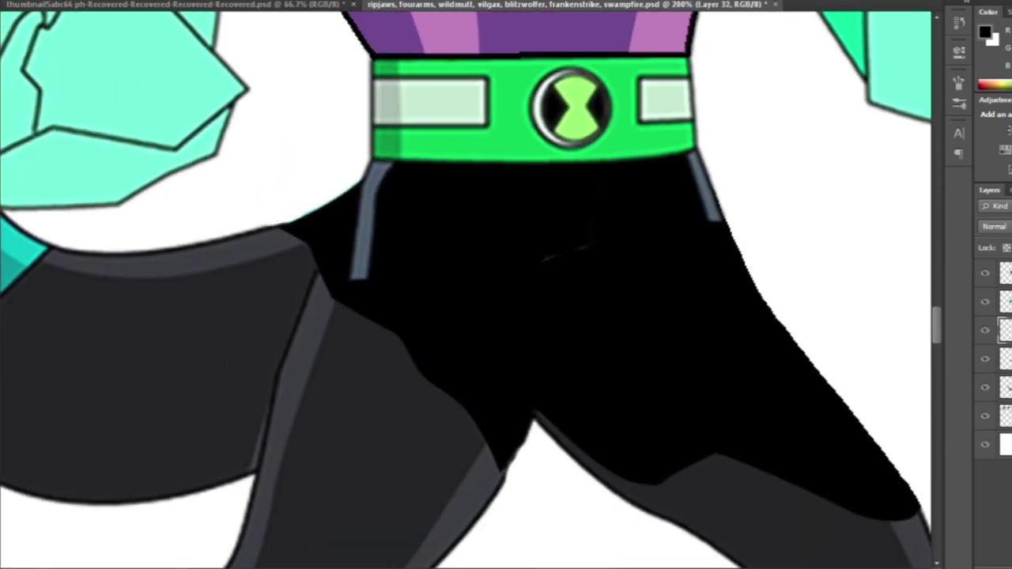
pyautogui.rightClick(479, 160)
pyautogui.press('Escape')
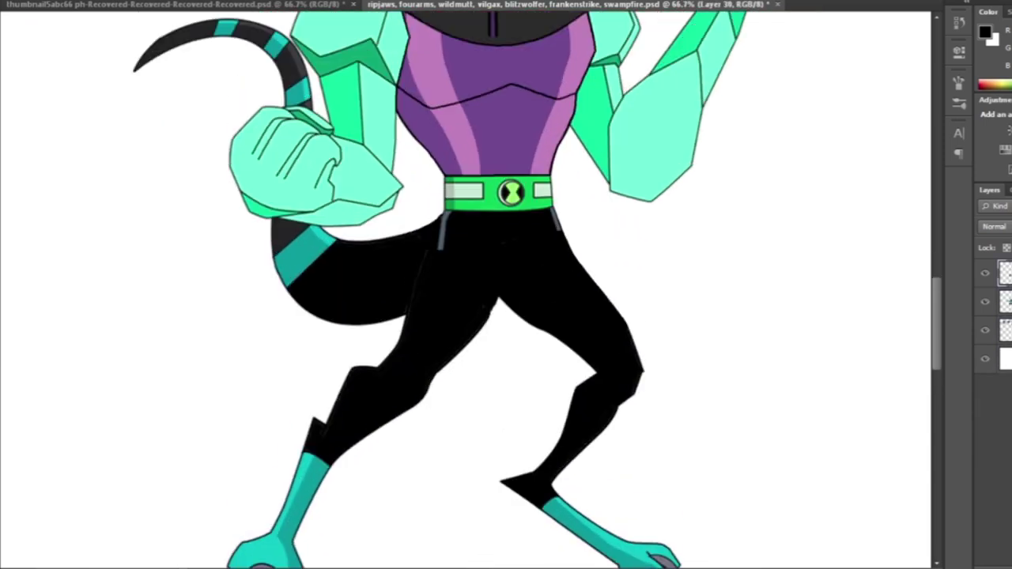
# Step: Cover the grey trouser stripes below the belt with black and merge the legs with the body
pyautogui.click(1005, 301)
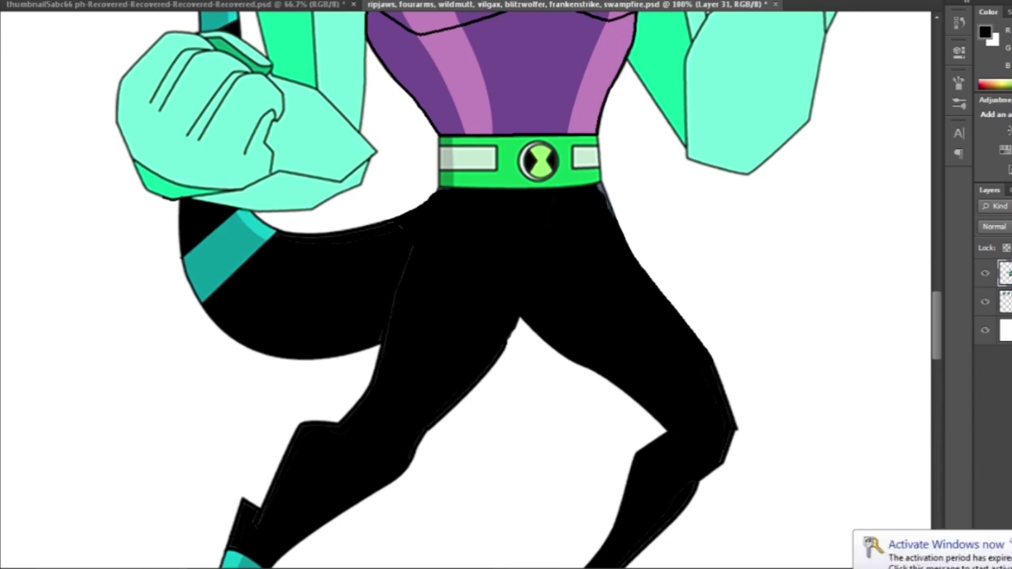
pyautogui.hotkey('ctrl', '-')
pyautogui.hotkey('ctrl', '-')
pyautogui.hotkey('ctrl', '-')
pyautogui.hotkey('ctrl', '-')
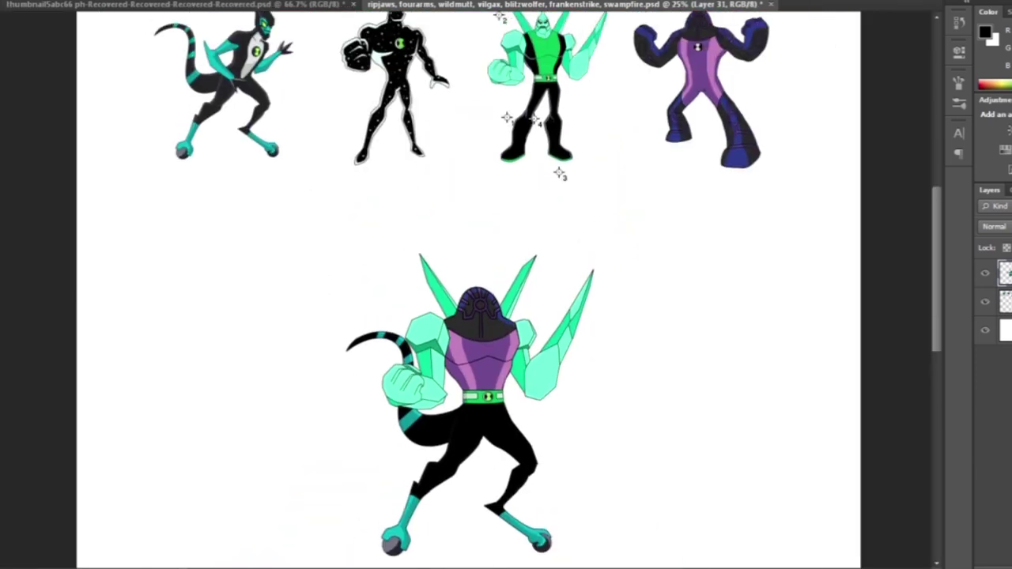
# Step: Recolour the dark grey areas of the head, collar and upper tail black and merge them into the hybrid
pyautogui.hotkey('ctrl', '+')
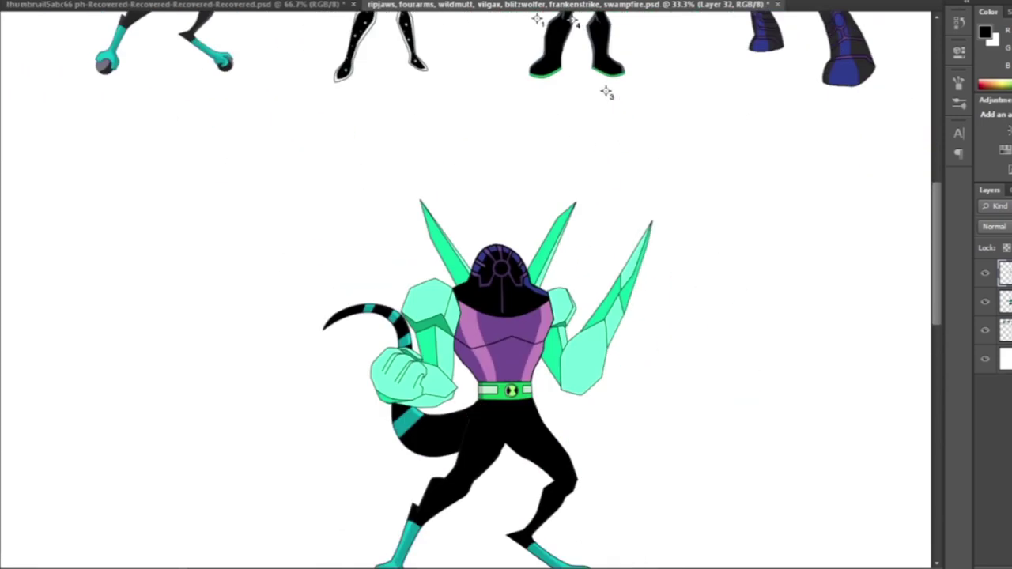
pyautogui.scroll(-2, 467, 316)
pyautogui.hotkey('ctrl', '+')
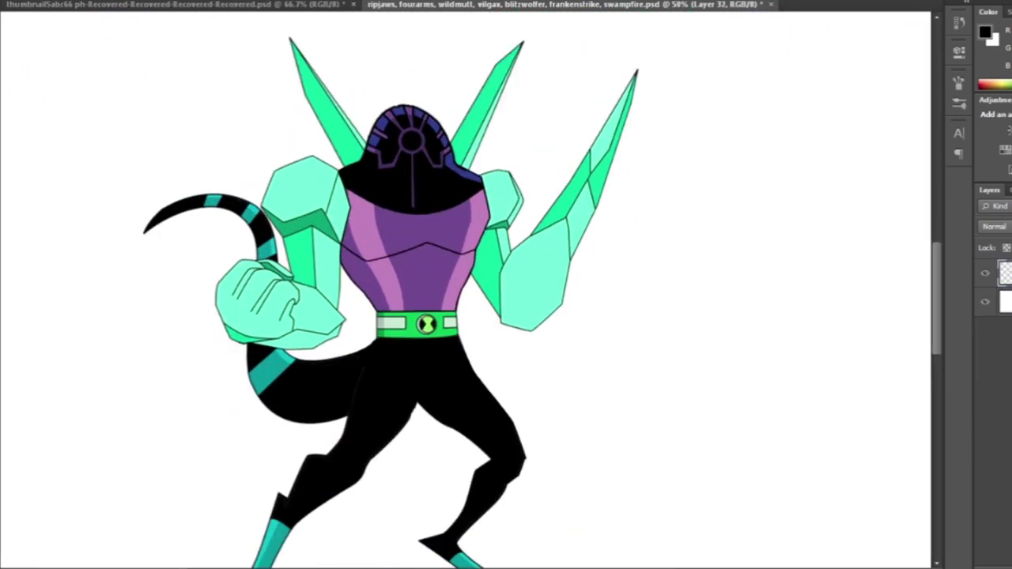
# Step: Recolour the two spikes behind the shoulders black and thicken the hybrid's outer black outline
pyautogui.hotkey('ctrl', 'd')
pyautogui.hotkey('ctrl', '-')
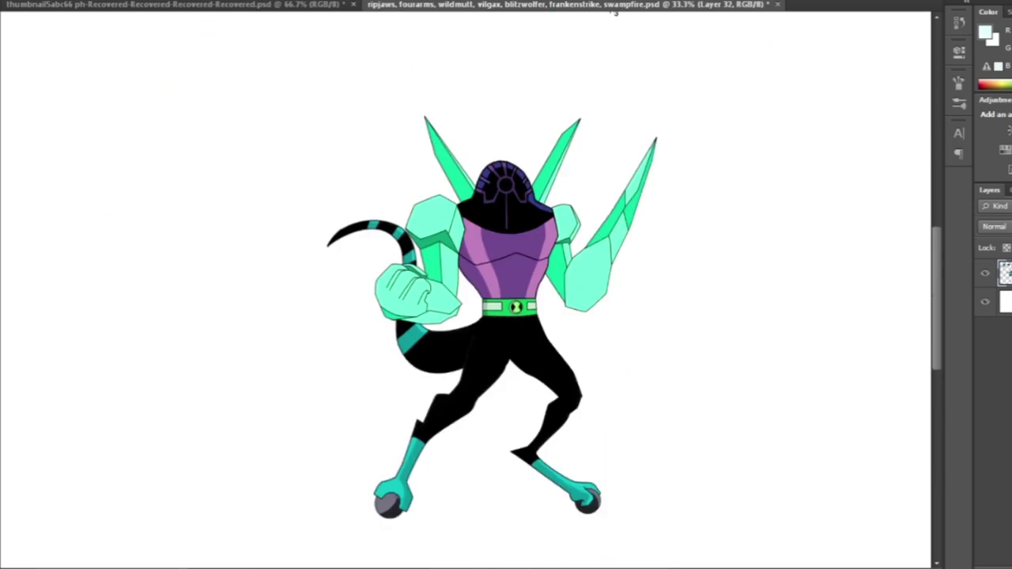
pyautogui.hotkey('ctrl', '+')
pyautogui.scroll(1, 461, 337)
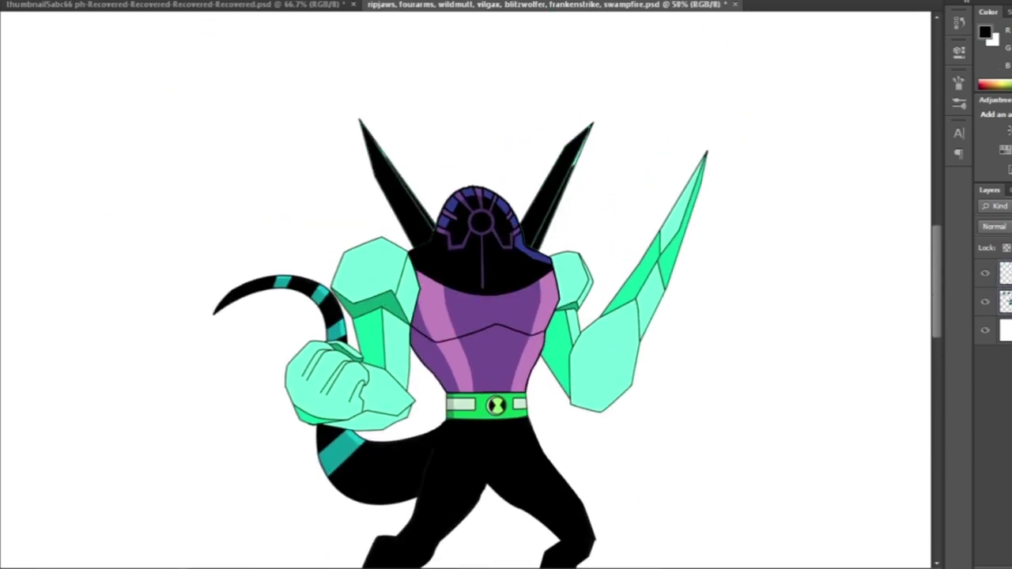
pyautogui.hotkey('ctrl', 'shift', 'alt', 'n')
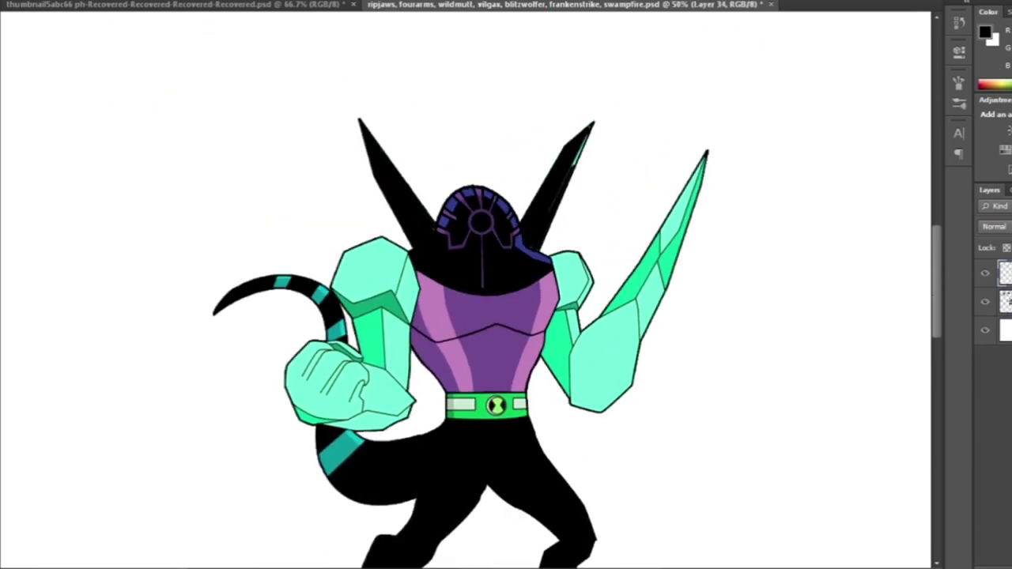
# Step: Draw small pale star shapes scattered over the black shoulder spikes, collar, tail and legs
pyautogui.hotkey('ctrl', '-')
pyautogui.hotkey('shift', 'u')
pyautogui.hotkey('ctrl', '+')
pyautogui.moveTo(478, 143); pyautogui.dragTo(494, 158)
pyautogui.scroll(-3, 442, 351)
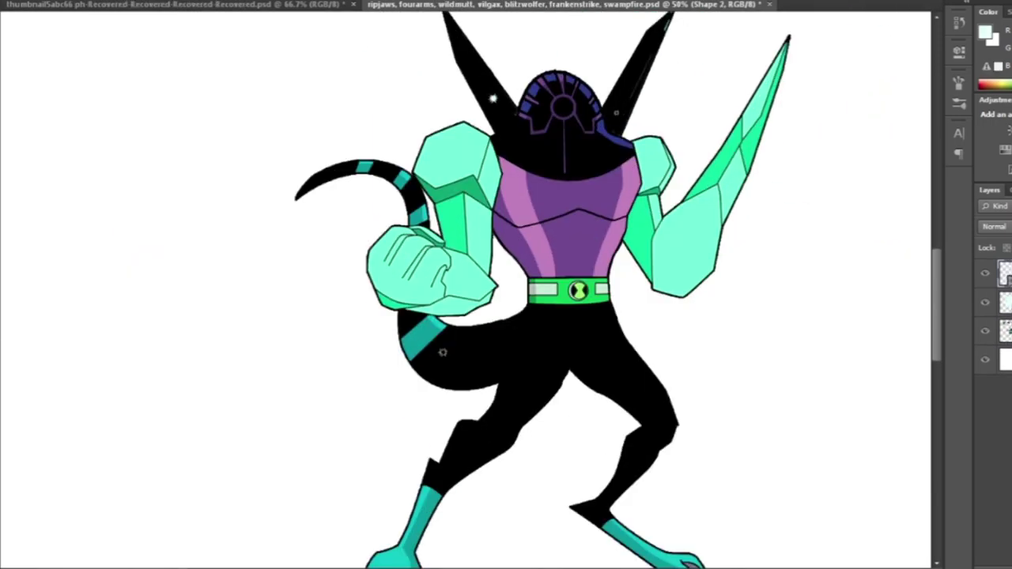
pyautogui.moveTo(408, 195); pyautogui.dragTo(409, 195)
pyautogui.scroll(3, 442, 316)
pyautogui.moveTo(578, 206); pyautogui.dragTo(580, 209)
pyautogui.moveTo(639, 506); pyautogui.dragTo(641, 509)
pyautogui.moveTo(625, 135); pyautogui.dragTo(634, 134)
pyautogui.scroll(-6, 554, 316)
pyautogui.click(442, 474)
pyautogui.scroll(6, 553, 316)
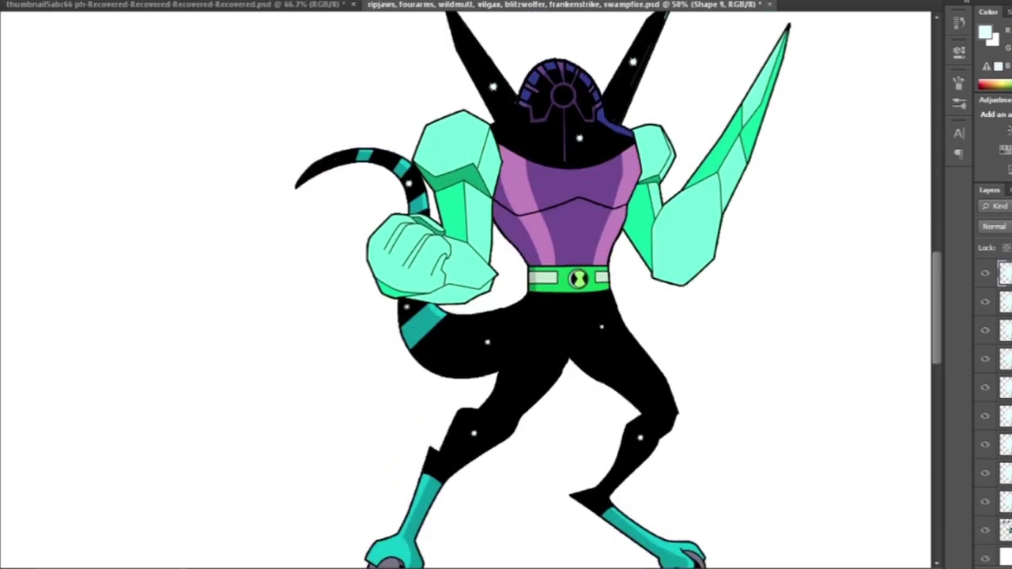
# Step: Add more pale stars to the spikes, head, collar, tail tip, hips and lower legs, including a thigh star about 0.25 in wide
pyautogui.click(458, 146)
pyautogui.click(335, 275)
pyautogui.click(405, 424)
pyautogui.click(487, 458)
pyautogui.scroll(1, 553, 316)
pyautogui.click(581, 217)
pyautogui.scroll(-10, 553, 316)
pyautogui.click(543, 219)
pyautogui.click(597, 370)
pyautogui.click(443, 335)
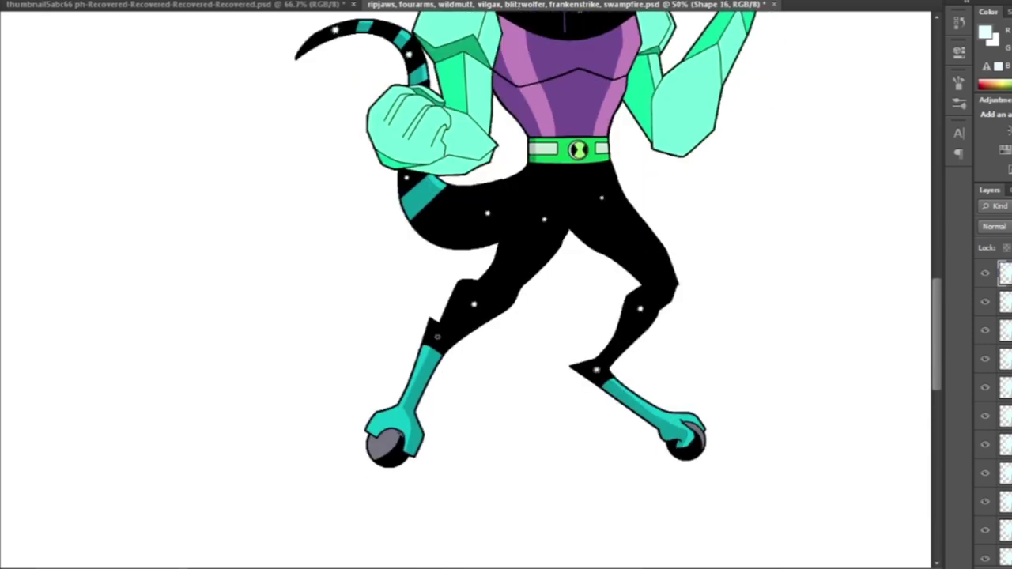
pyautogui.scroll(1, 553, 316)
pyautogui.click(437, 359)
pyautogui.scroll(3, 553, 316)
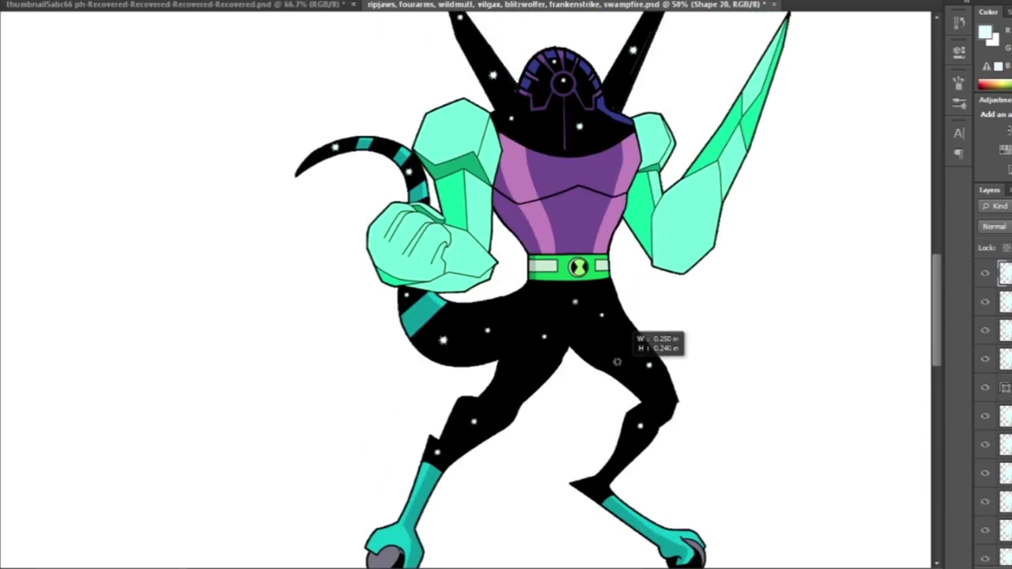
# Step: Select all the star shape layers and merge them into the hybrid's layer
pyautogui.scroll(3, 639, 340)
pyautogui.keyDown('shift'); pyautogui.click(1004, 530); pyautogui.keyUp('shift')
pyautogui.rightClick(1003, 442)
pyautogui.click(908, 352)
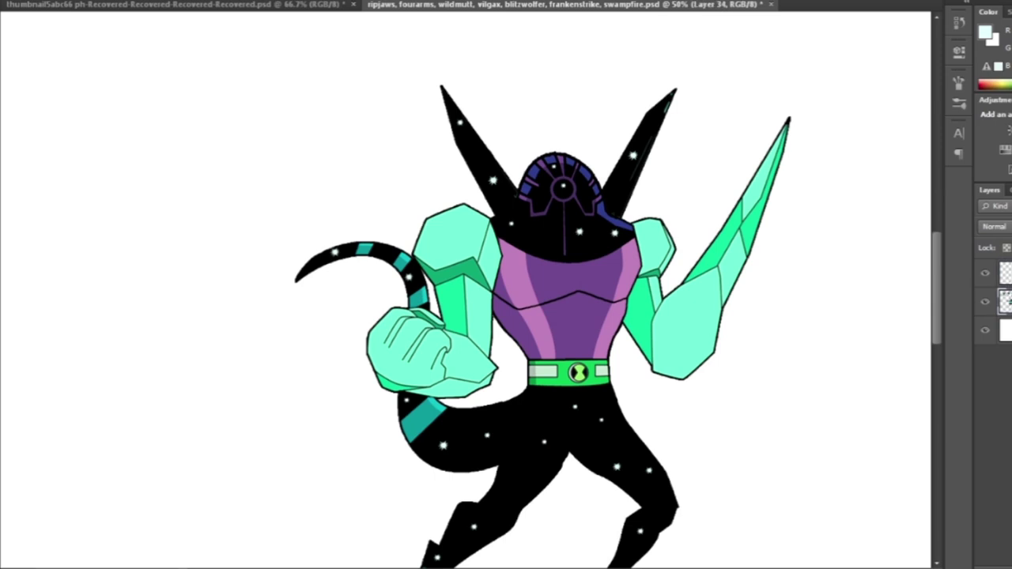
# Step: Dot smaller pale stars between the larger ones over the tail, legs, spikes, collar, head and black foot balls
pyautogui.scroll(-2, 553, 316)
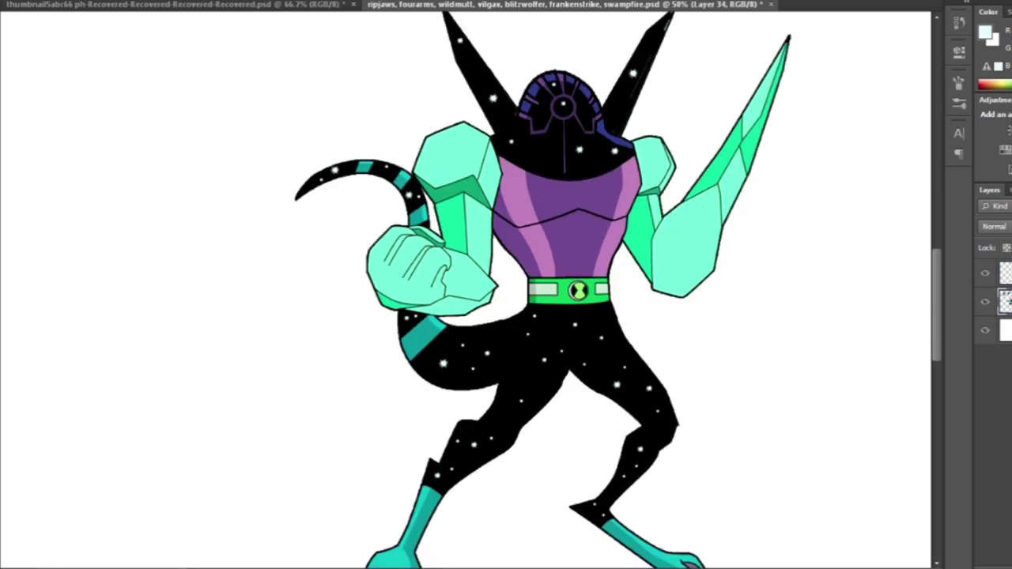
pyautogui.scroll(1, 554, 317)
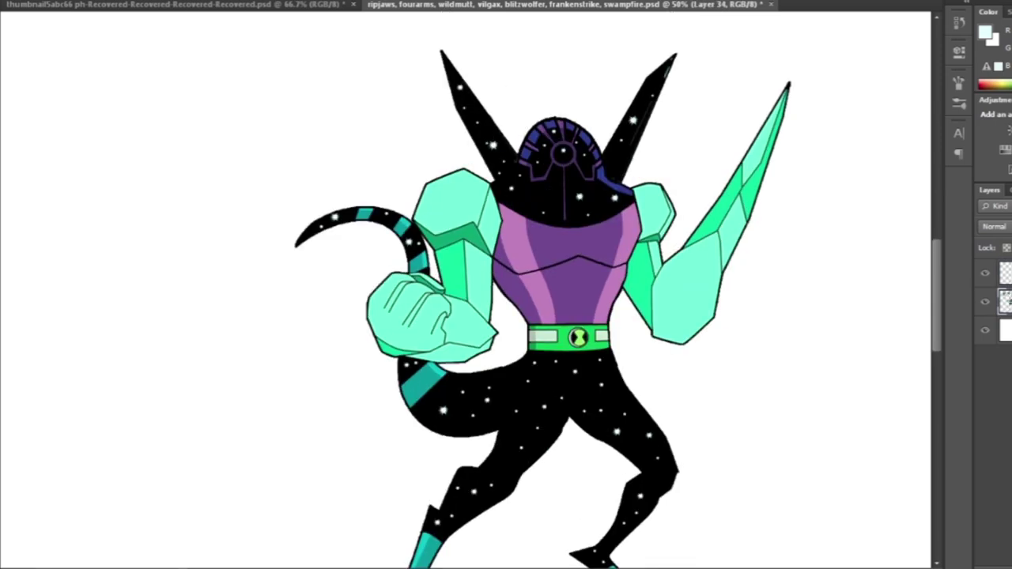
pyautogui.scroll(-1, 553, 316)
pyautogui.scroll(-2, 553, 317)
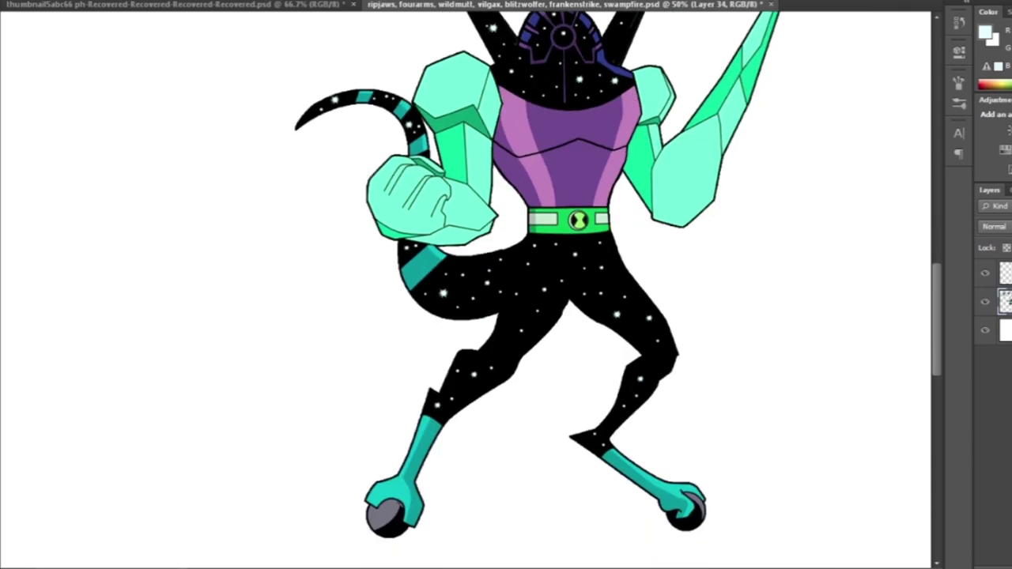
pyautogui.scroll(-3, 506, 285)
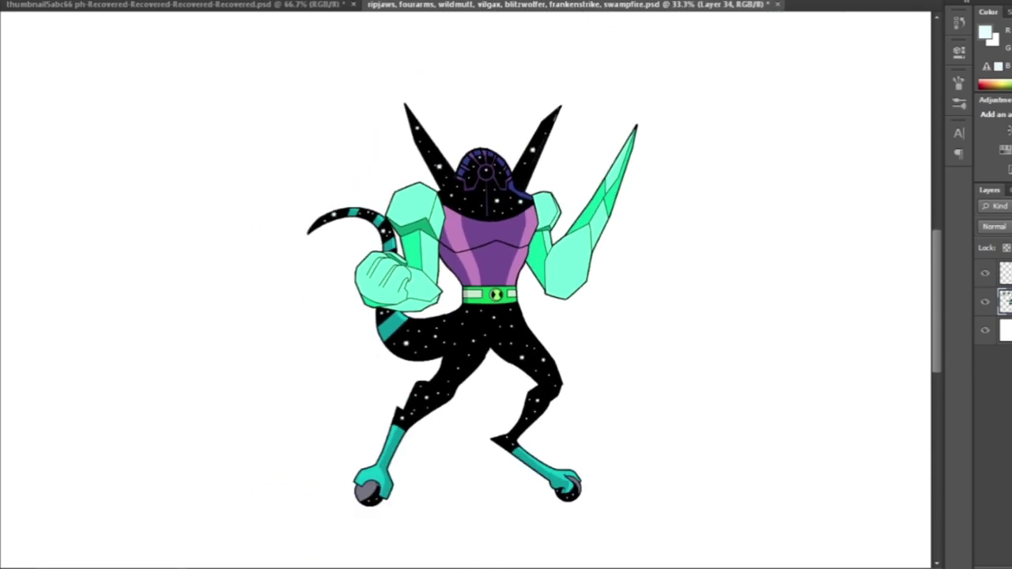
pyautogui.scroll(3, 506, 284)
pyautogui.scroll(-2, 474, 269)
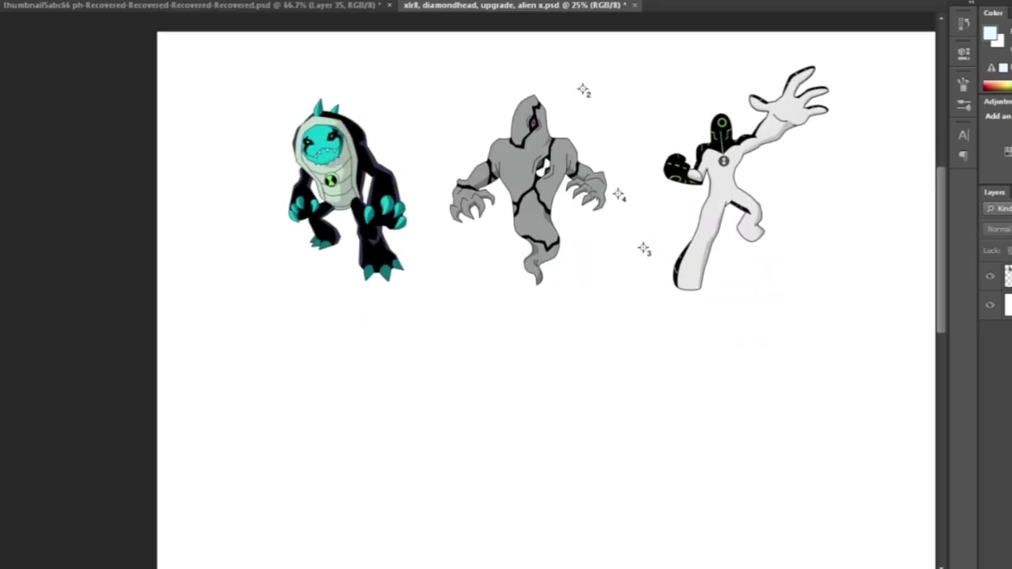
# Step: In the xlr8, diamondhead, upgrade, alien x document, paste an enlarged copy of the teal-faced shark alien below the three originals
pyautogui.hotkey('ctrl', '-')
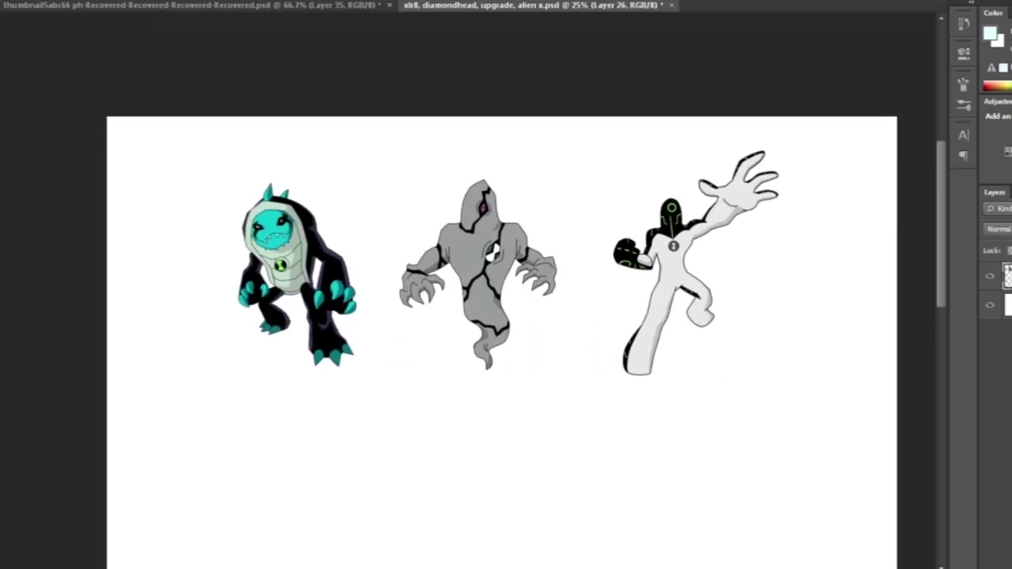
pyautogui.hotkey('ctrl', 'v')
pyautogui.hotkey('ctrl', 't')
pyautogui.press('Return')
pyautogui.hotkey('ctrl', '+')
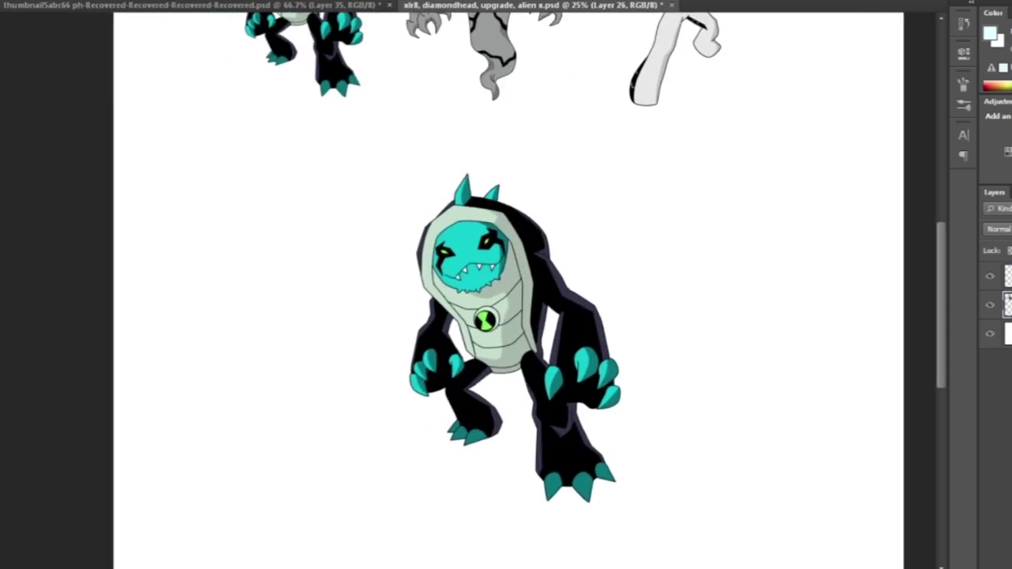
# Step: Outline the enlarged shark alien's bent rear leg along the claw and belly edges with the Pen tool and delete it
pyautogui.hotkey('ctrl', '1')
pyautogui.hotkey('ctrl', '+')
pyautogui.click(404, 289)
pyautogui.click(387, 312)
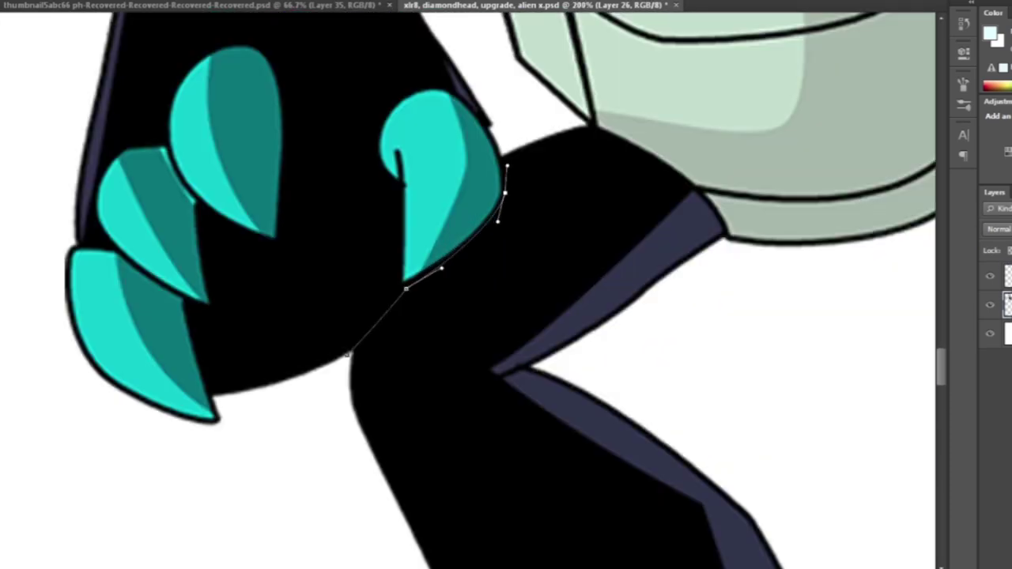
pyautogui.hotkey('ctrl', '-')
pyautogui.hotkey('ctrl', '-')
pyautogui.hotkey('ctrl', 'Return')
pyautogui.press('Delete')
pyautogui.hotkey('ctrl', 'd')
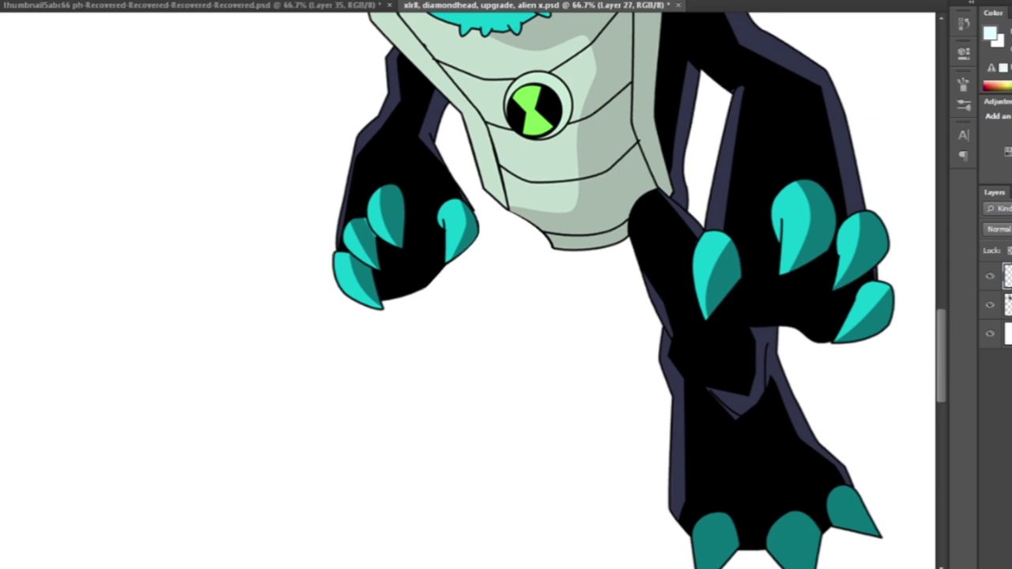
# Step: Outline the shark alien's remaining front leg around the belly and hand claws with the Pen tool and delete it
pyautogui.hotkey('ctrl', '+')
pyautogui.hotkey('ctrl', '+')
pyautogui.hotkey('ctrl', '+')
pyautogui.scroll(-10, 778, 193)
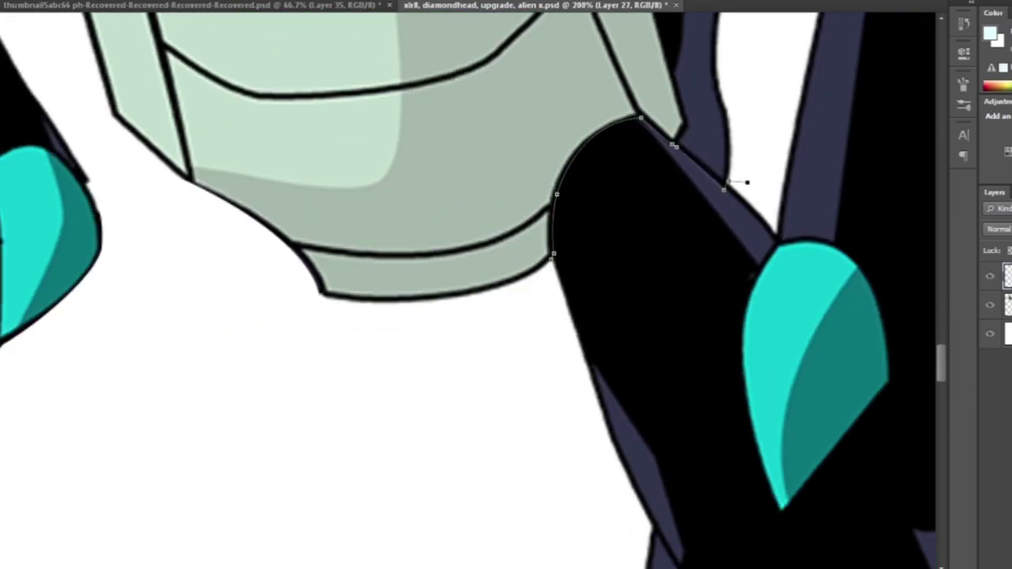
pyautogui.hscroll(5, 746, 181)
pyautogui.moveTo(638, 146); pyautogui.dragTo(648, 253)
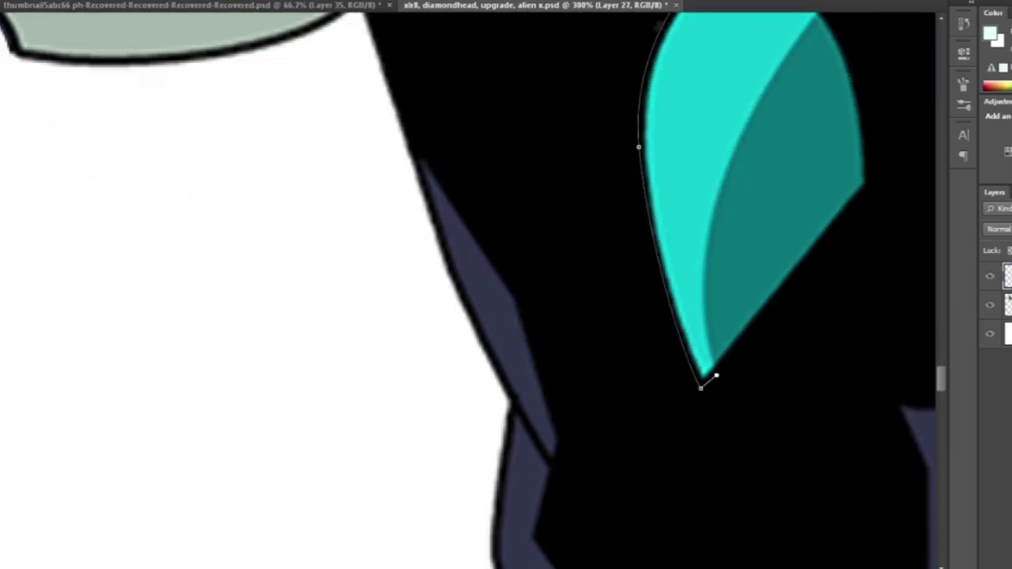
pyautogui.hotkey('ctrl', '-')
pyautogui.scroll(-3, 382, 298)
pyautogui.hotkey('ctrl', '-')
pyautogui.hotkey('ctrl', '-')
pyautogui.hotkey('ctrl', 'Return')
pyautogui.press('Delete')
pyautogui.hotkey('ctrl', 'd')
# Step: Outline the grey ghost alien's lower body and tail with the Pen tool and copy it to its own layer
pyautogui.hotkey('ctrl', '-')
pyautogui.hotkey('ctrl', '+')
pyautogui.hotkey('ctrl', '-')
pyautogui.hotkey('ctrl', '-')
pyautogui.hotkey('ctrl', '+')
pyautogui.hscroll(5, 506, 284)
pyautogui.click(436, 345)
pyautogui.moveTo(436, 372); pyautogui.dragTo(436, 400)
pyautogui.click(472, 408)
pyautogui.rightClick(531, 433)
pyautogui.press('Escape')
pyautogui.scroll(-5, 505, 285)
# Step: Scale and position the grey ghost tail beneath the shark alien's torso in place of the legs
pyautogui.hotkey('ctrl', 't')
pyautogui.moveTo(549, 355); pyautogui.dragTo(582, 330)
pyautogui.press('Return')
pyautogui.hotkey('ctrl', '+')
pyautogui.hotkey('ctrl', '-')
pyautogui.hotkey('ctrl', 't')
pyautogui.press('Return')
# Step: Outline the torso below the lower belly line with the Pen tool and cut it away, leaving pointed side flaps
pyautogui.hotkey('ctrl', '+')
pyautogui.hotkey('ctrl', '+')
pyautogui.hotkey('ctrl', '+')
pyautogui.hotkey('ctrl', '+')
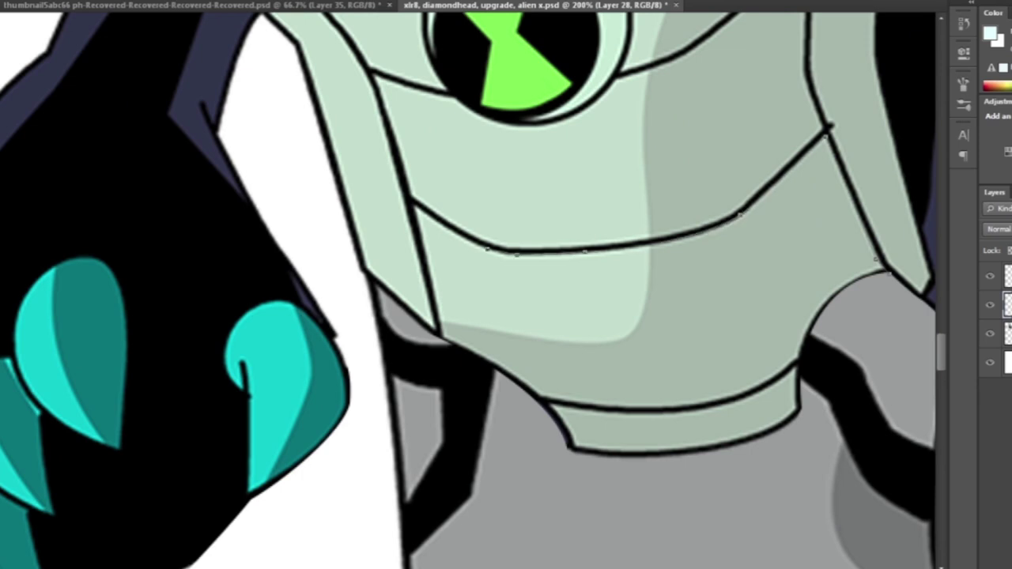
pyautogui.hotkey('ctrl', '-')
pyautogui.hotkey('ctrl', '-')
pyautogui.hotkey('ctrl', '-')
pyautogui.hotkey('ctrl', 'Return')
# Step: Fill the white gaps between the belly and side flaps with the ghost's grey and merge the tail with the body
pyautogui.hotkey('ctrl', '+')
pyautogui.hotkey('ctrl', '+')
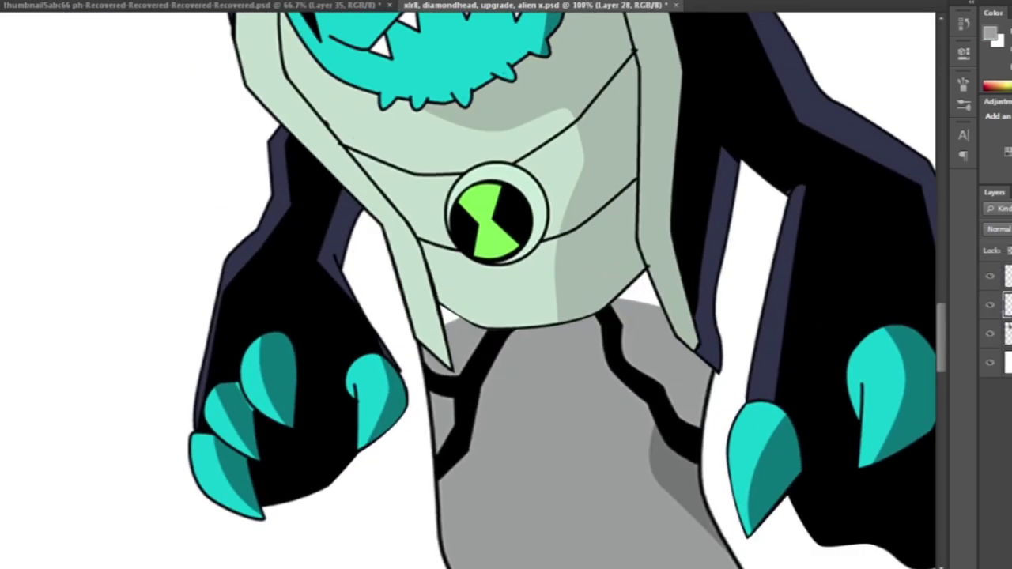
pyautogui.hotkey('ctrl', '-')
pyautogui.hotkey('ctrl', '-')
pyautogui.hotkey('ctrl', '-')
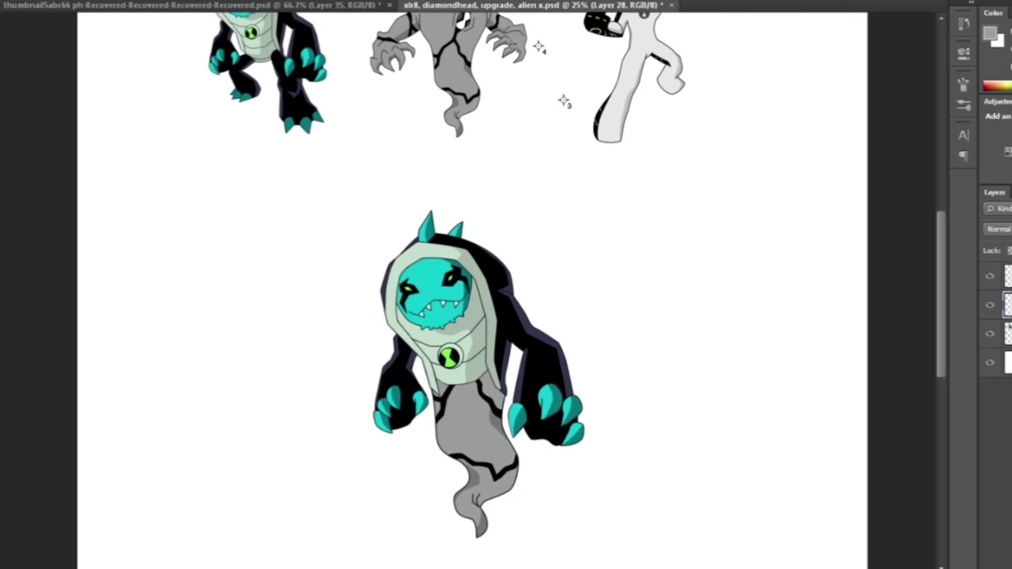
pyautogui.hotkey('ctrl', '+')
pyautogui.hotkey('ctrl', '-')
pyautogui.hotkey('ctrl', 'e')
# Step: Paint over the shark face's eyes and mouth with teal and cover the remaining eye markings along the shaded edge
pyautogui.scroll(3, 506, 285)
pyautogui.hotkey('ctrl', '+')
pyautogui.hotkey('ctrl', '+')
pyautogui.hotkey('ctrl', '+')
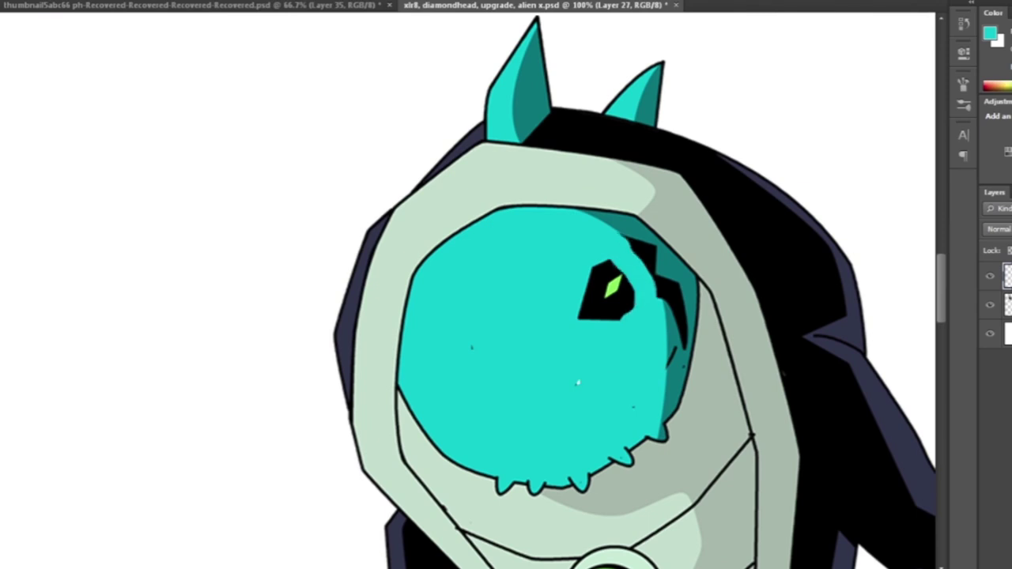
pyautogui.hotkey('ctrl', '+')
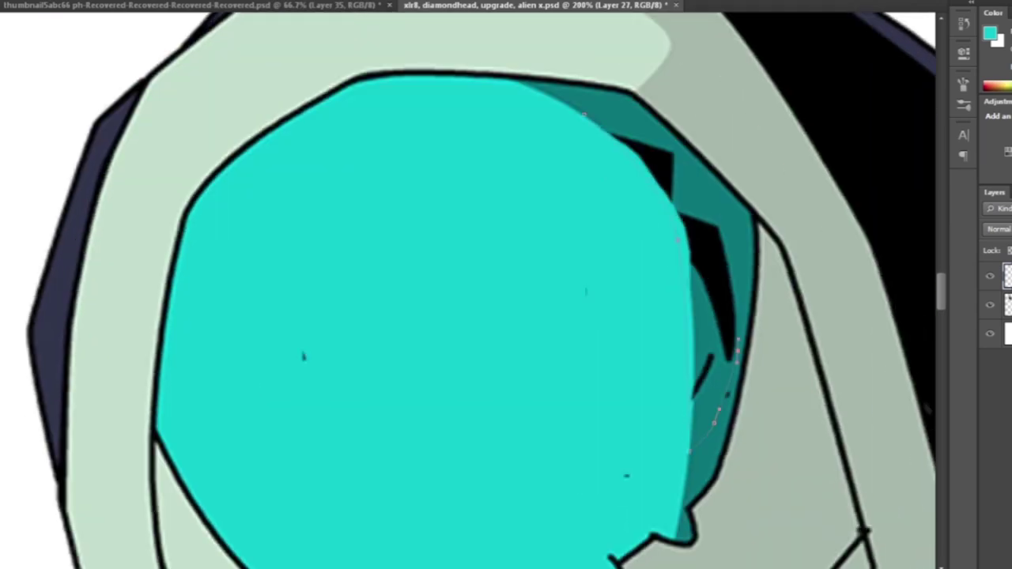
pyautogui.hotkey('ctrl', 'Return')
# Step: Recolour the blank teal face grey, with darker grey shading along its edge
pyautogui.hotkey('ctrl', 'shift', 'alt', 'n')
pyautogui.hotkey('ctrl', '-')
pyautogui.hotkey('ctrl', '-')
pyautogui.hotkey('ctrl', '-')
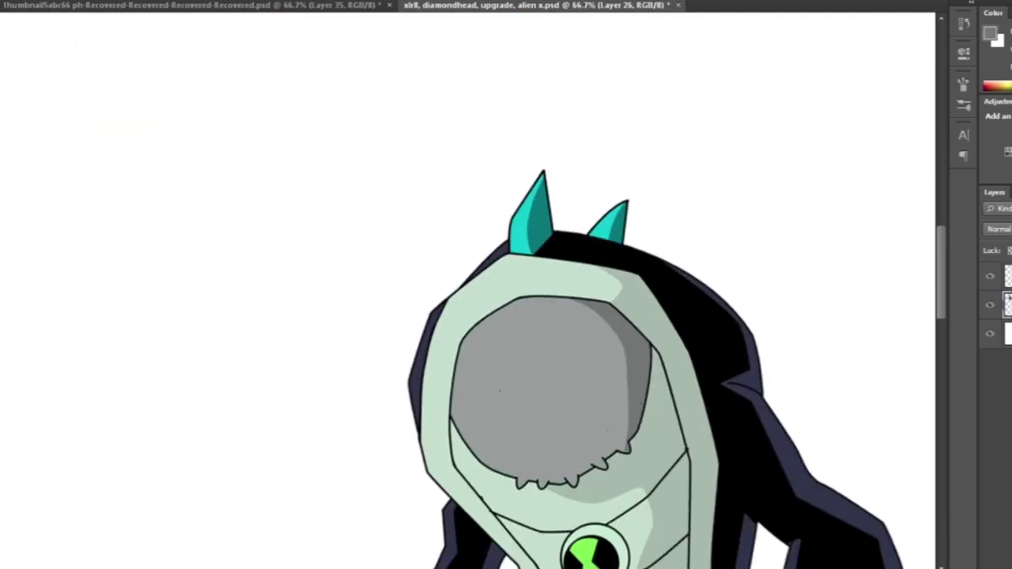
# Step: Paste the ghost alien's eye and black stripe, fit them over the grey face and set the opacity to 50%
pyautogui.hotkey('ctrl', 'v')
pyautogui.hotkey('ctrl', 't')
pyautogui.scroll(-3, 535, 403)
pyautogui.moveTo(620, 370); pyautogui.dragTo(582, 263)
pyautogui.press('Return')
pyautogui.press('5')
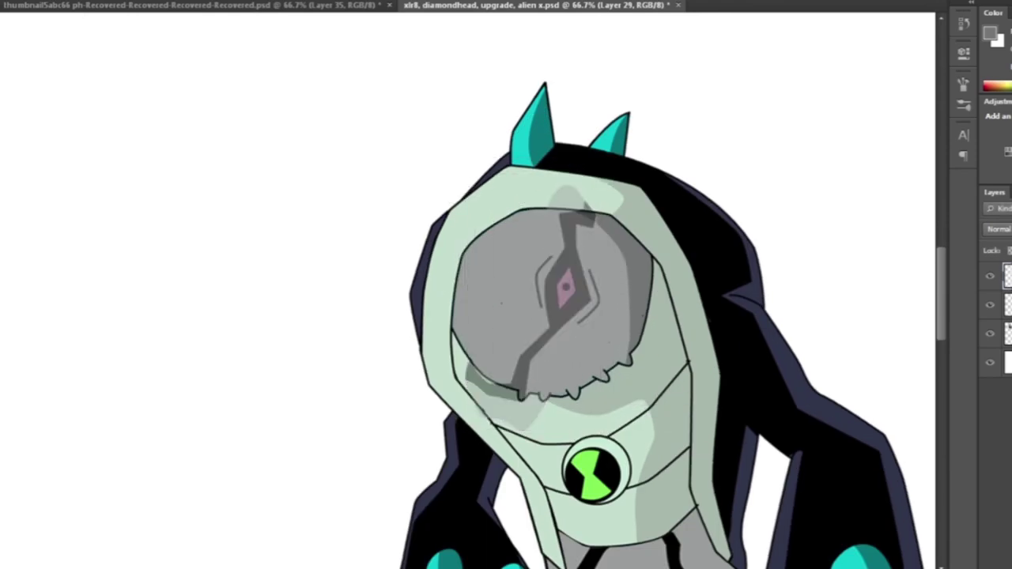
# Step: Trim the pasted eye artwork outside the face edge, restore its full opacity and merge it with the body
pyautogui.hotkey('ctrl', '+')
pyautogui.hotkey('ctrl', 'Return')
pyautogui.scroll(-3, 601, 316)
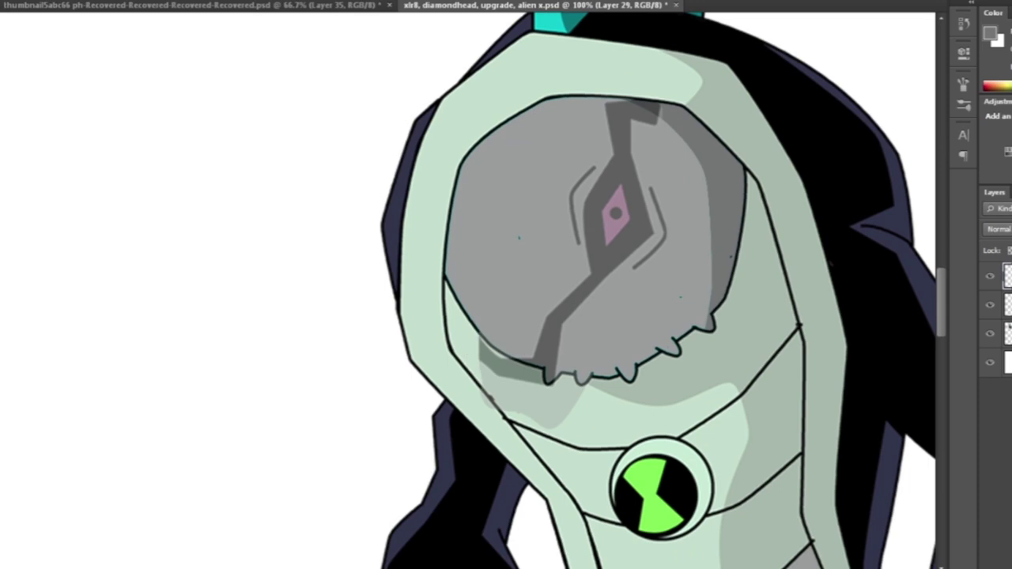
pyautogui.rightClick(542, 367)
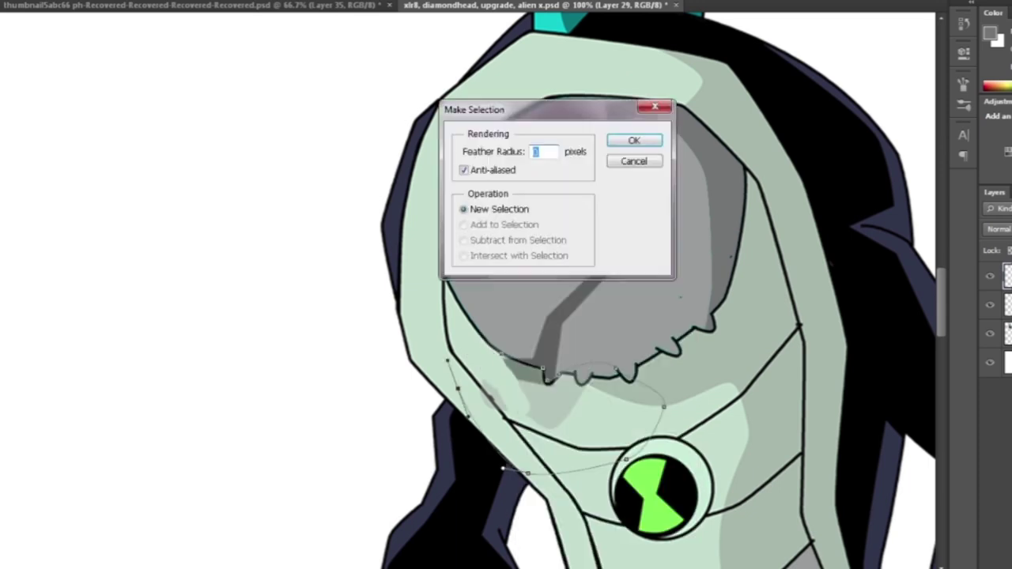
pyautogui.press('Return')
pyautogui.scroll(-3, 542, 367)
pyautogui.scroll(3, 542, 367)
pyautogui.scroll(-5, 542, 367)
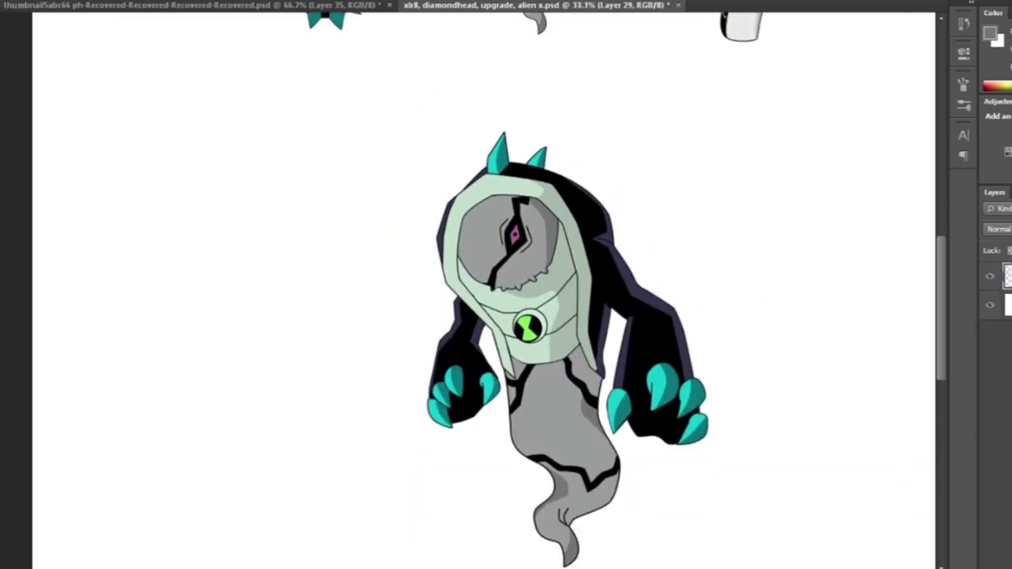
# Step: Select the dark blue shading along the back and arms and recolour it black
pyautogui.scroll(2, 579, 349)
pyautogui.scroll(-3, 553, 316)
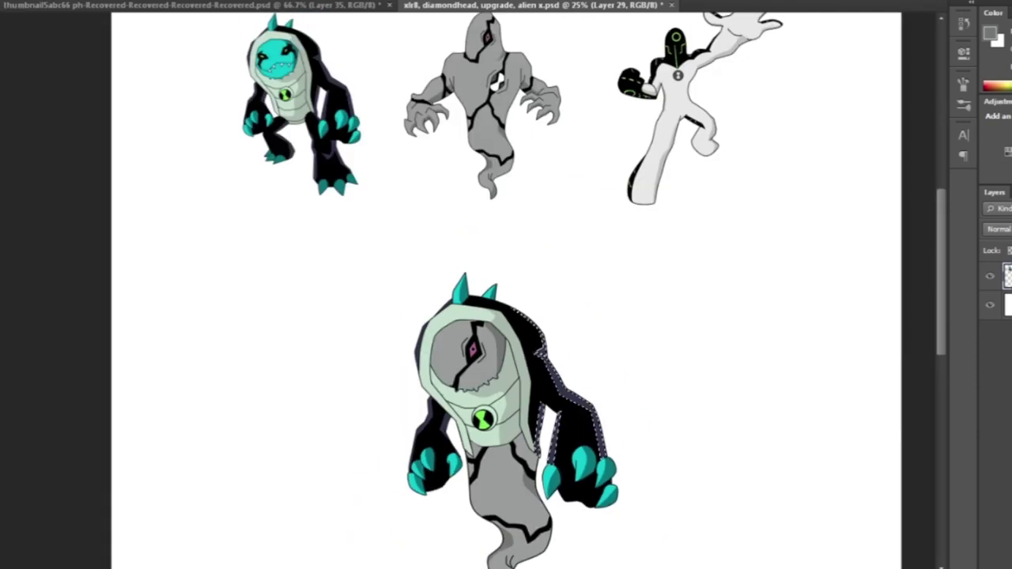
pyautogui.scroll(3, 554, 316)
pyautogui.hotkey('ctrl', 'j')
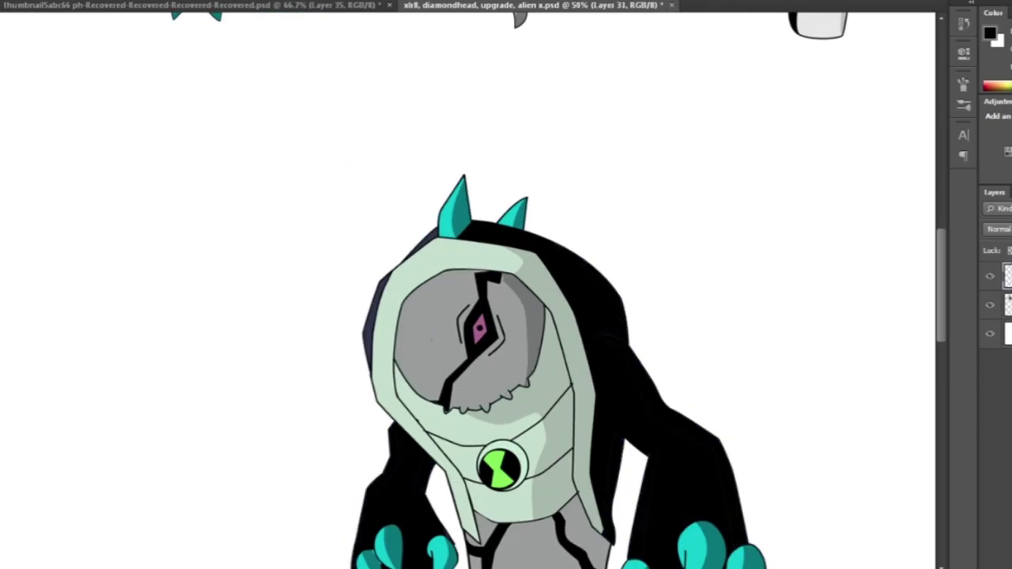
# Step: Outline angular stripe markings along the black top and side of the hood and the shoulder with the Pen tool
pyautogui.scroll(2, 509, 329)
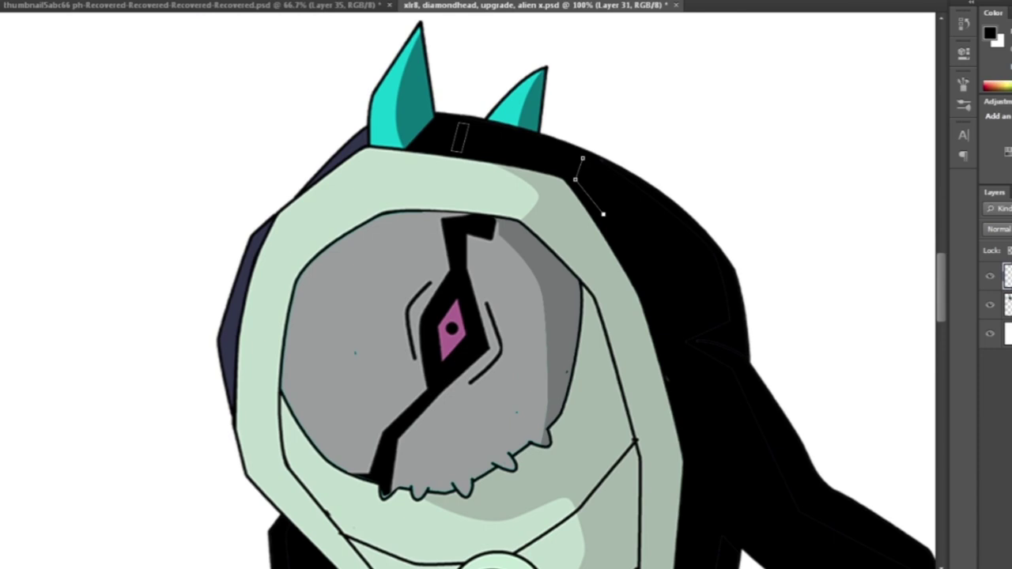
pyautogui.scroll(-3, 601, 205)
pyautogui.click(679, 166)
pyautogui.click(657, 194)
pyautogui.click(672, 239)
pyautogui.scroll(-4, 696, 230)
pyautogui.click(732, 192)
pyautogui.click(697, 228)
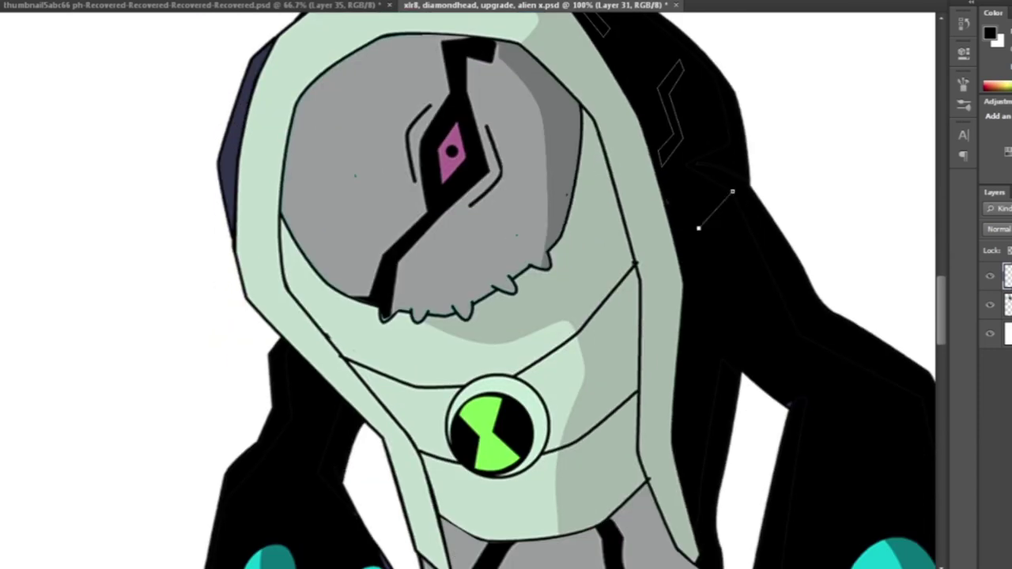
# Step: Outline curved bands across the larger arm and an angular mark on the hood's lower black edge with the Pen tool
pyautogui.scroll(-5, 475, 285)
pyautogui.hscroll(7, 474, 284)
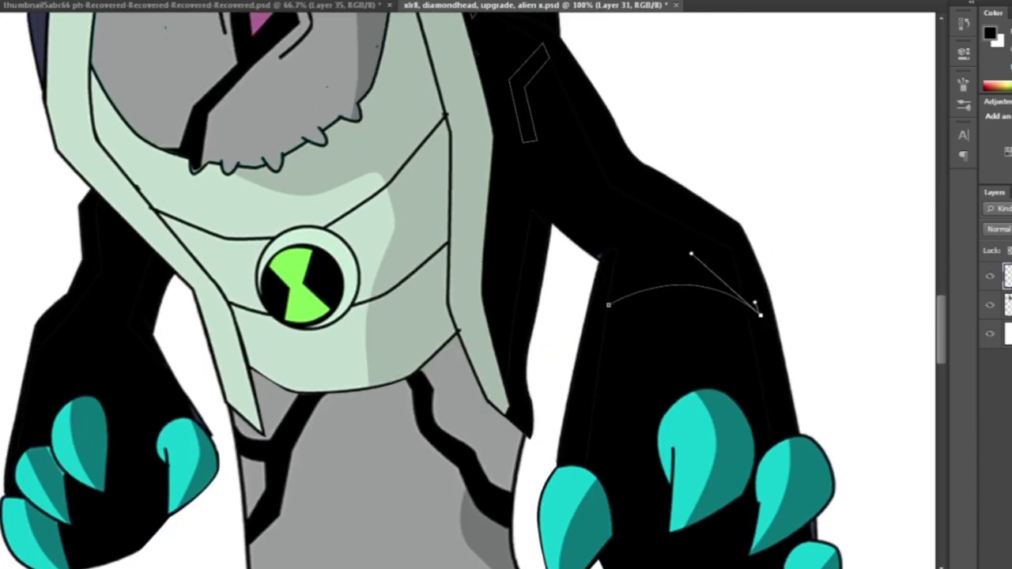
pyautogui.scroll(4, 632, 285)
pyautogui.click(595, 324)
pyautogui.moveTo(659, 281); pyautogui.dragTo(700, 289)
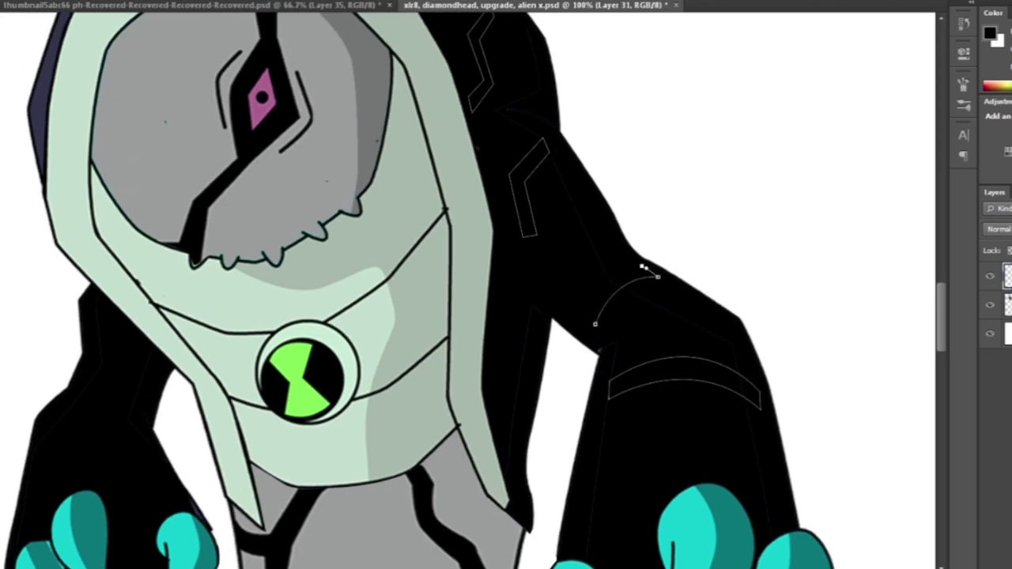
pyautogui.scroll(-2, 554, 317)
pyautogui.click(495, 322)
pyautogui.click(518, 339)
pyautogui.click(527, 303)
# Step: Outline an arch on the back of the larger hand and a V-shaped mark on its forearm
pyautogui.scroll(-8, 506, 317)
pyautogui.click(644, 437)
pyautogui.moveTo(690, 399); pyautogui.dragTo(722, 405)
pyautogui.scroll(2, 601, 316)
pyautogui.click(584, 274)
pyautogui.click(613, 299)
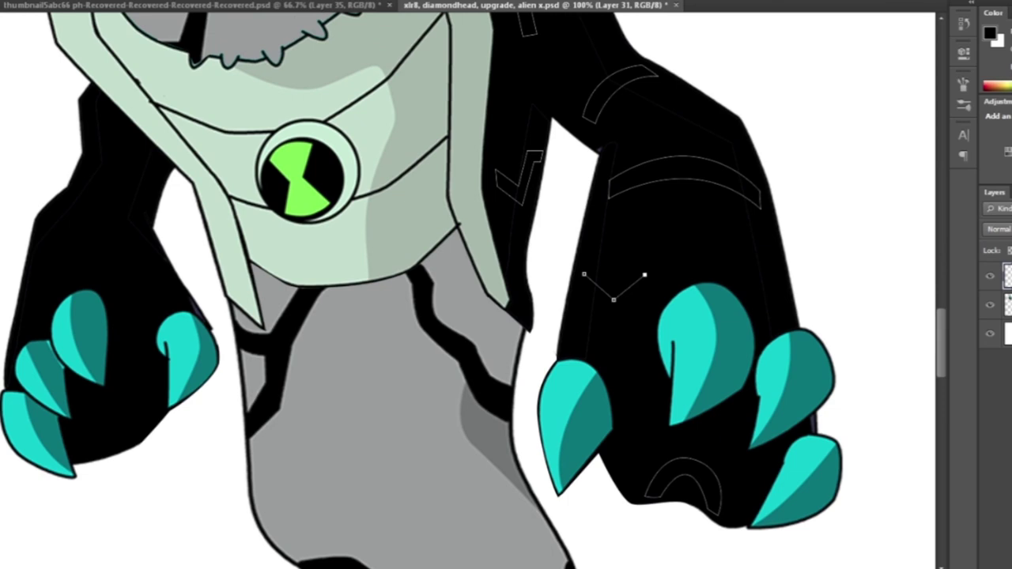
# Step: Outline an arch on the back of the smaller hand and a V-shaped mark on its forearm
pyautogui.hscroll(-7, 506, 316)
pyautogui.click(273, 447)
pyautogui.moveTo(275, 405); pyautogui.dragTo(289, 398)
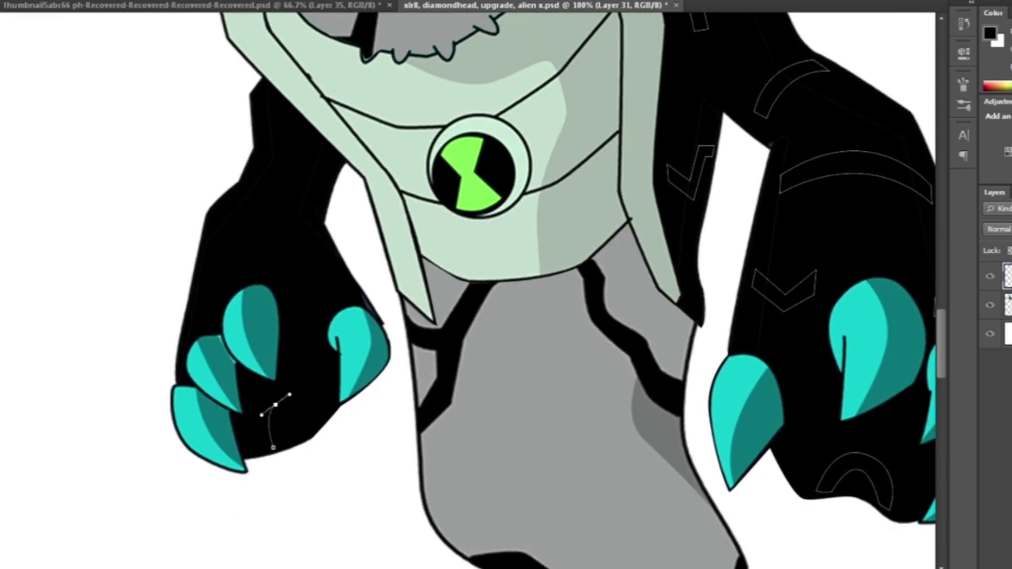
pyautogui.scroll(4, 505, 316)
pyautogui.click(294, 357)
pyautogui.click(327, 376)
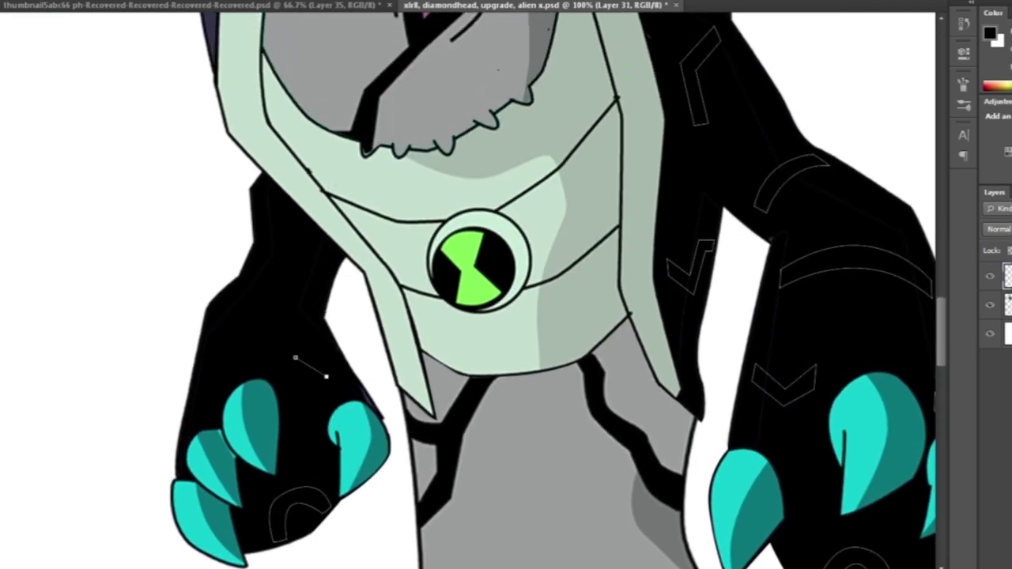
# Step: Outline curved bands across the smaller arm and fill all the outlined markings bright green
pyautogui.scroll(3, 197, 387)
pyautogui.click(200, 401)
pyautogui.moveTo(328, 387); pyautogui.dragTo(416, 443)
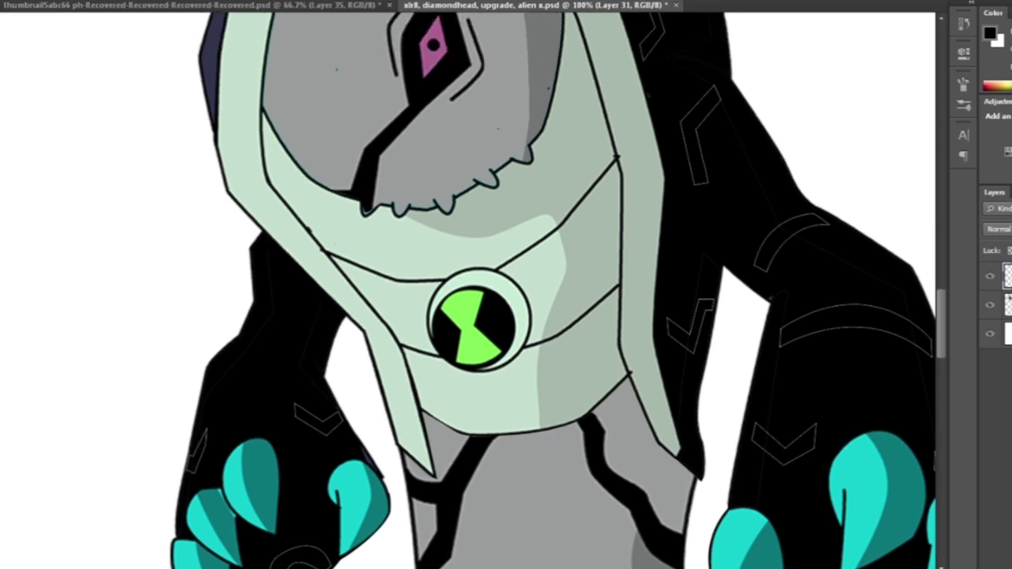
pyautogui.scroll(1, 196, 388)
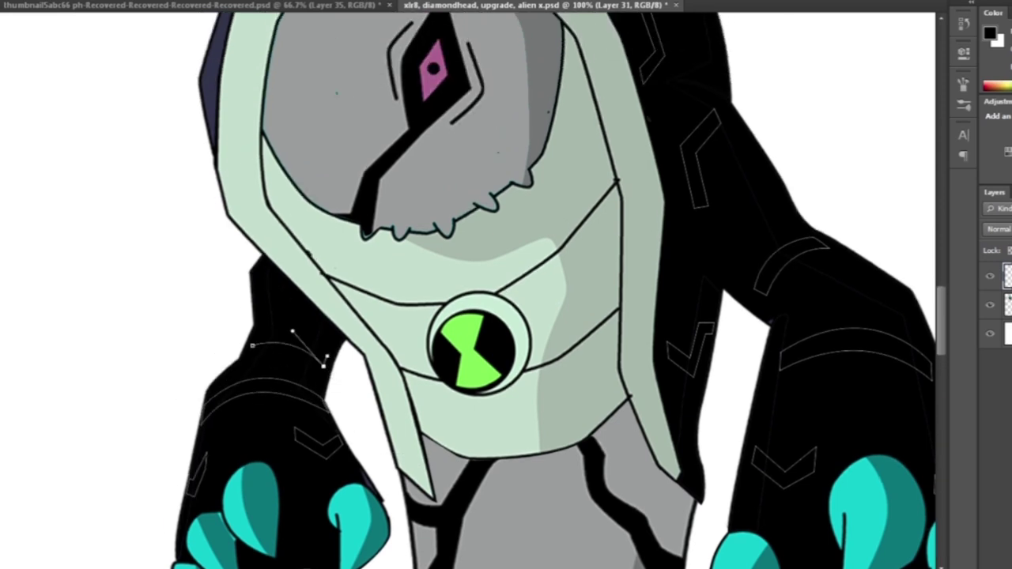
pyautogui.scroll(2, 254, 340)
pyautogui.scroll(-2, 273, 332)
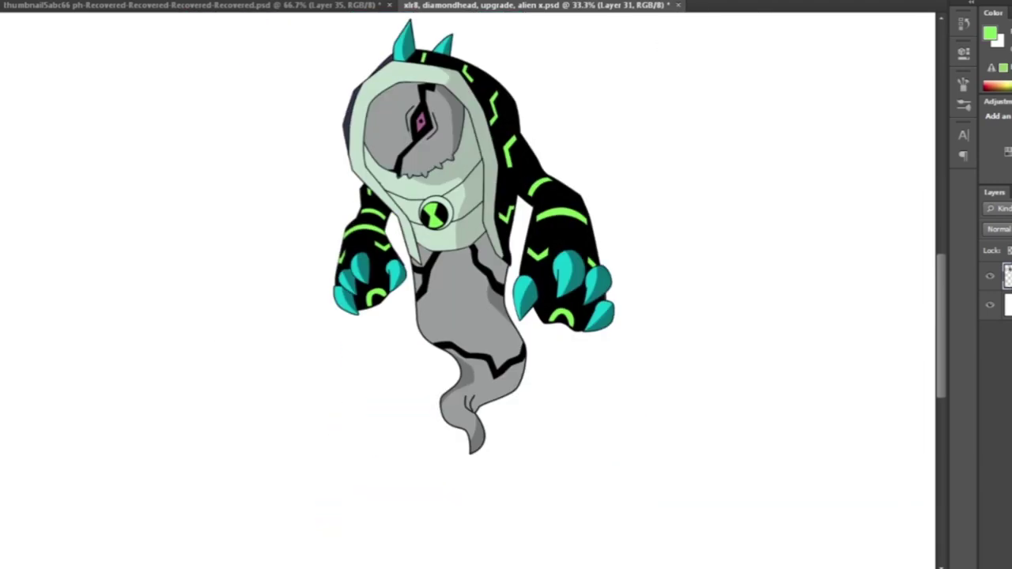
# Step: Recolour the hood's remaining dark blue edge black and add small stripe markings along it
pyautogui.scroll(3, 506, 316)
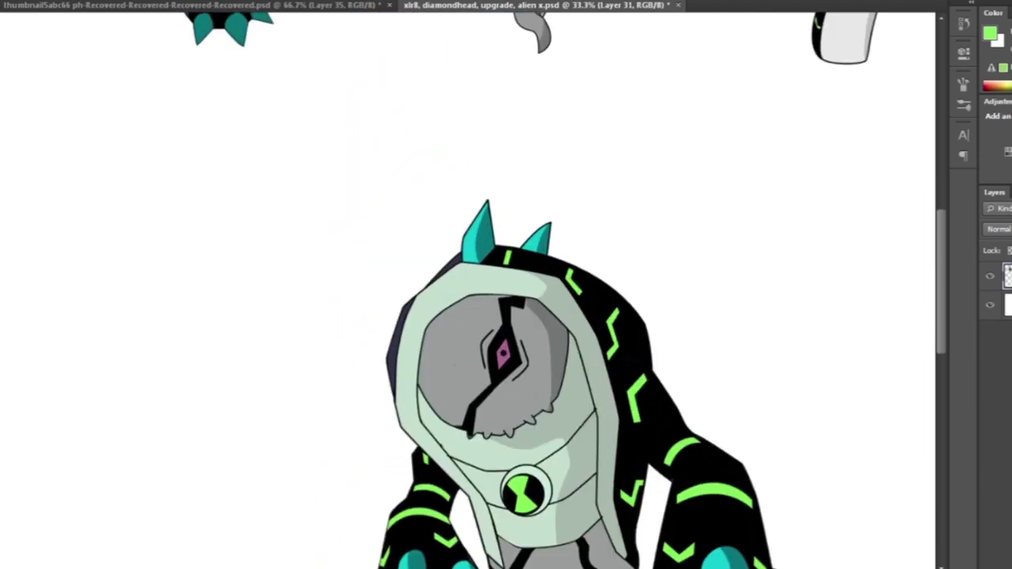
pyautogui.press('d')
pyautogui.scroll(-2, 332, 335)
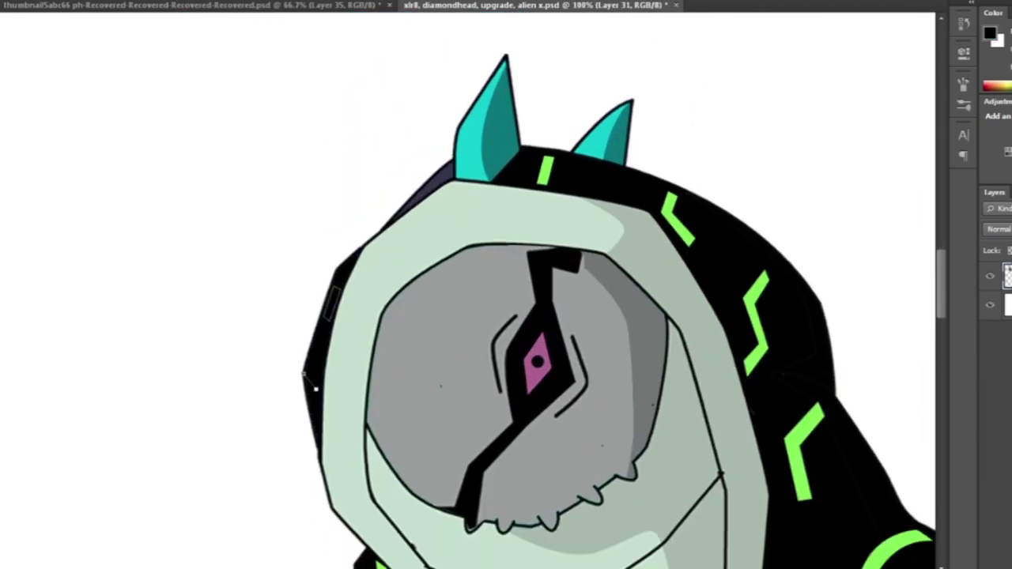
pyautogui.scroll(-3, 505, 316)
pyautogui.press('d')
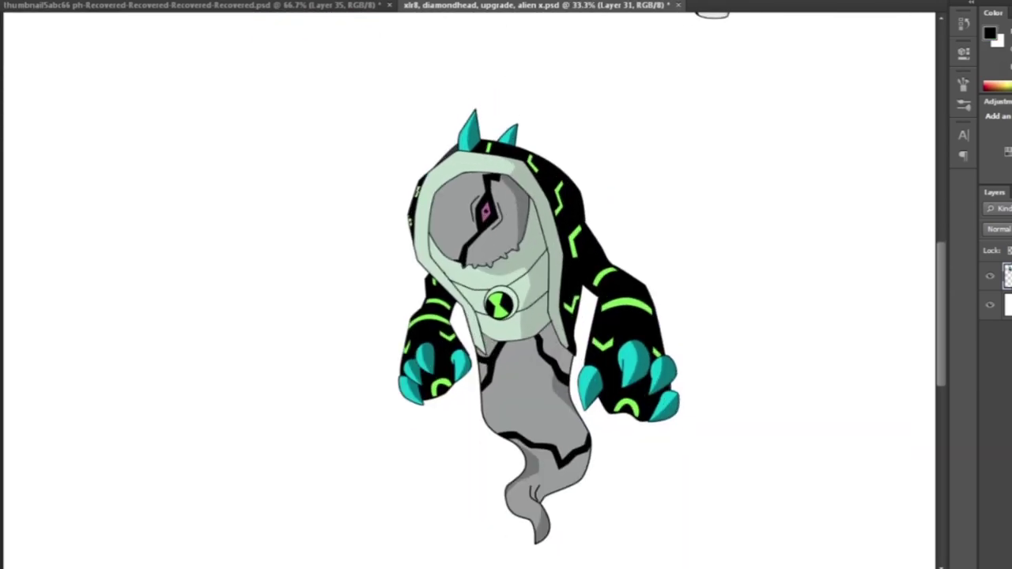
pyautogui.scroll(-1, 537, 316)
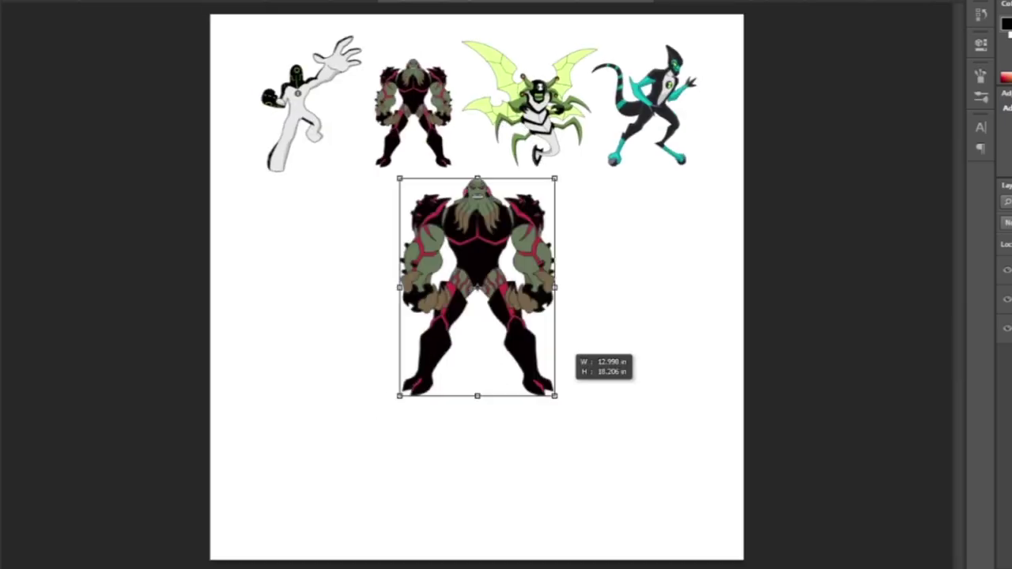
# Step: Trace around the claws, thighs and waist of the enlarged bearded alien with the Pen tool and remove its legs
pyautogui.scroll(3, 448, 431)
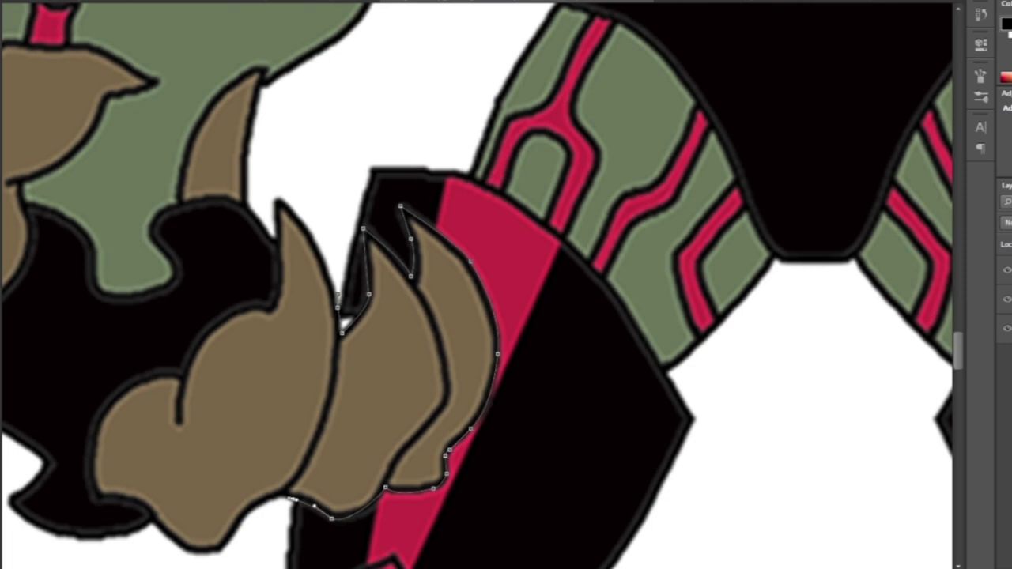
pyautogui.scroll(-5, 474, 284)
pyautogui.scroll(6, 474, 285)
pyautogui.scroll(3, 476, 286)
pyautogui.scroll(10, 483, 285)
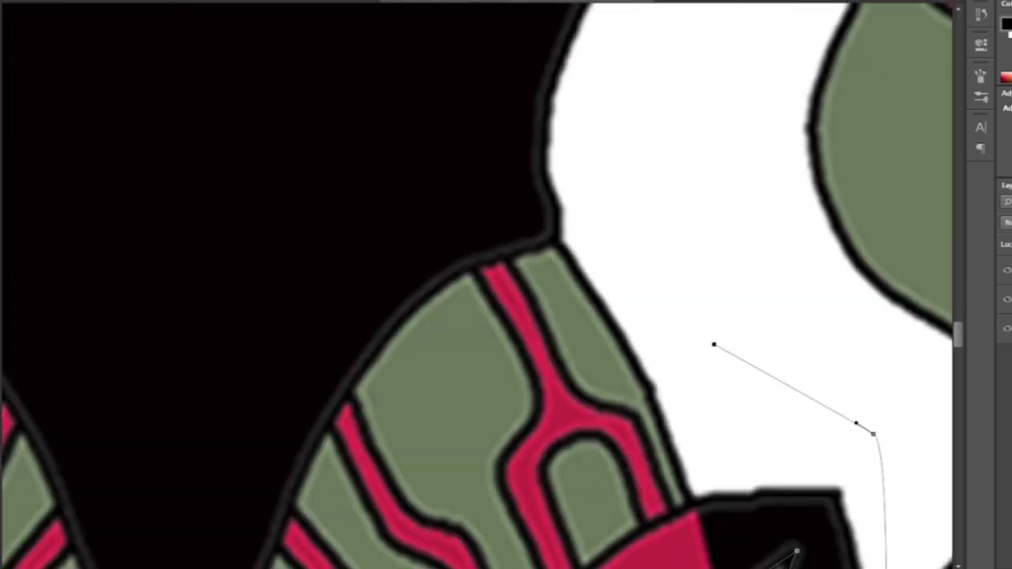
pyautogui.scroll(5, 482, 284)
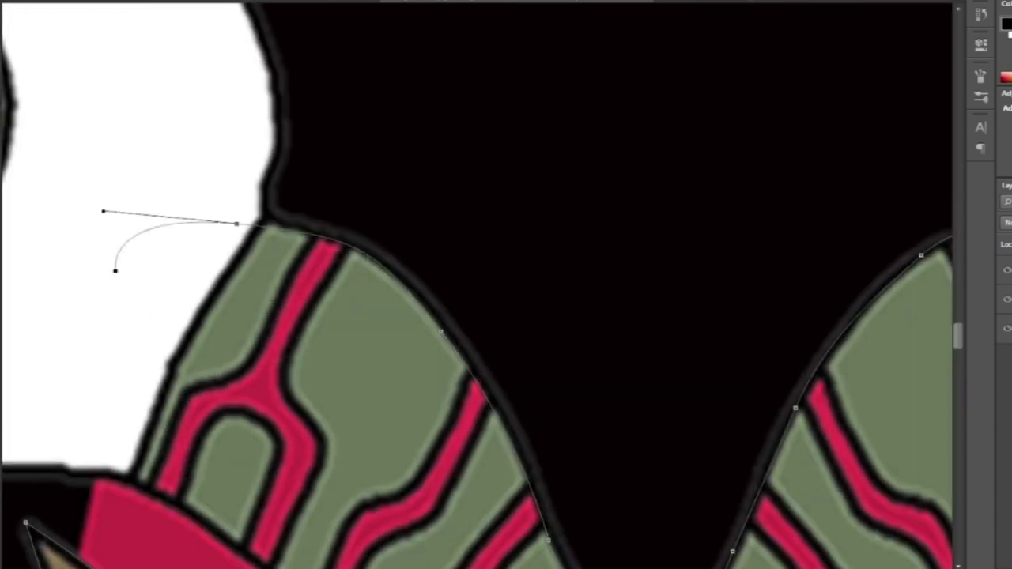
pyautogui.rightClick(451, 298)
pyautogui.click(515, 11)
# Step: Outline the black and turquoise alien's legs and striped tail with the Pen tool and turn the path into a selection
pyautogui.scroll(-5, 506, 284)
pyautogui.scroll(8, 722, 87)
pyautogui.scroll(-6, 505, 285)
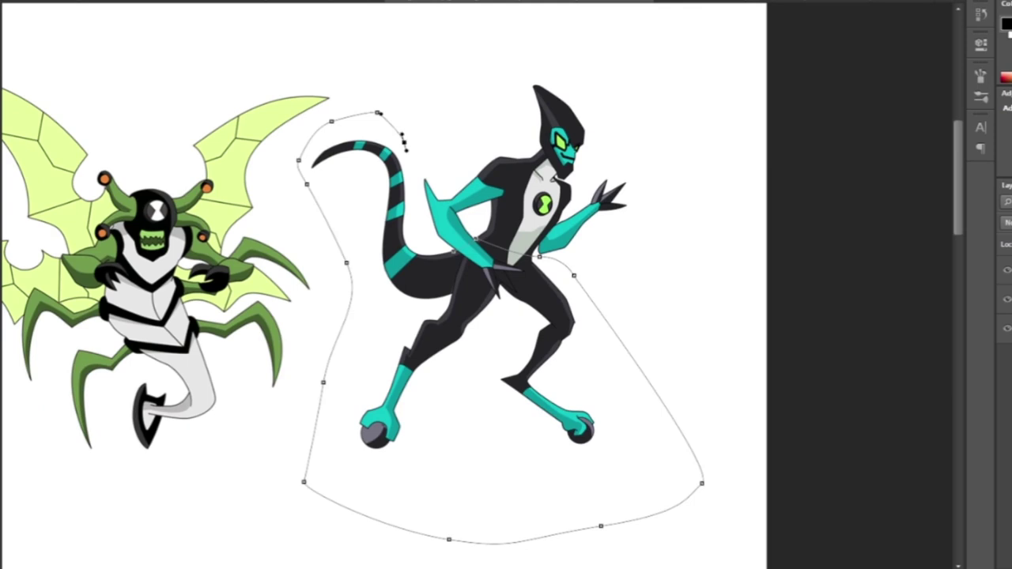
pyautogui.hotkey('ctrl', 'Return')
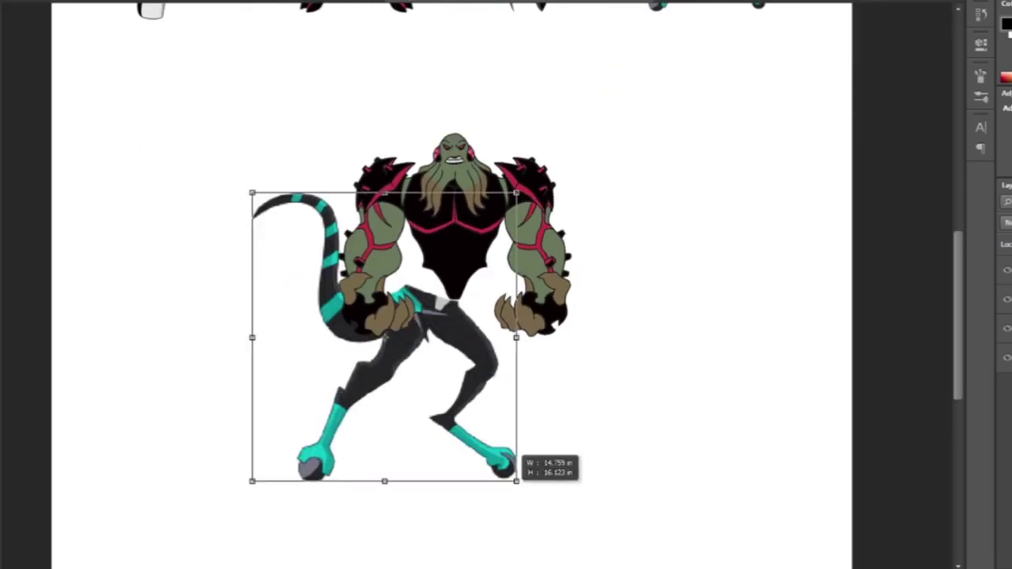
# Step: Scale the copied legs and tail and fit them beneath the bearded alien's torso
pyautogui.moveTo(508, 458); pyautogui.dragTo(503, 357)
pyautogui.press('Return')
pyautogui.scroll(-5, 506, 285)
pyautogui.scroll(8, 436, 302)
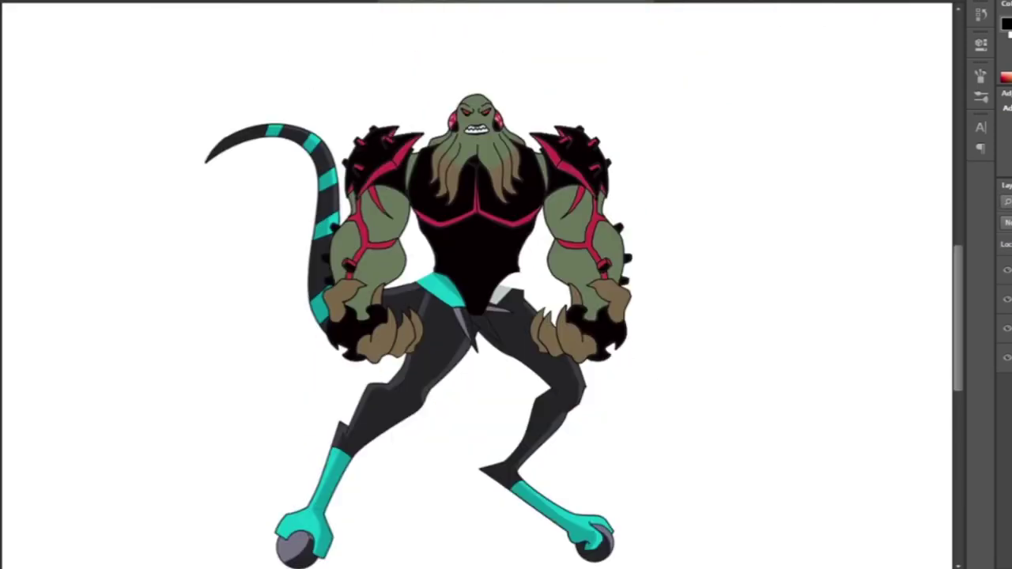
# Step: Outline the hip area joining the torso to the new legs with the Pen tool and fill it black
pyautogui.scroll(2, 644, 308)
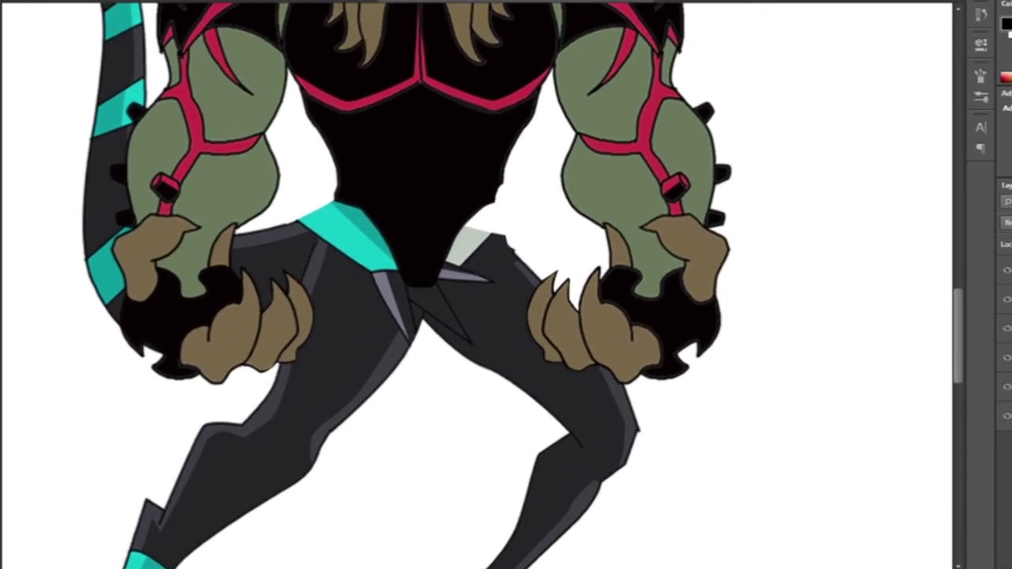
pyautogui.scroll(2, 506, 284)
pyautogui.click(503, 226)
pyautogui.click(503, 266)
pyautogui.click(540, 329)
pyautogui.click(503, 361)
pyautogui.click(477, 388)
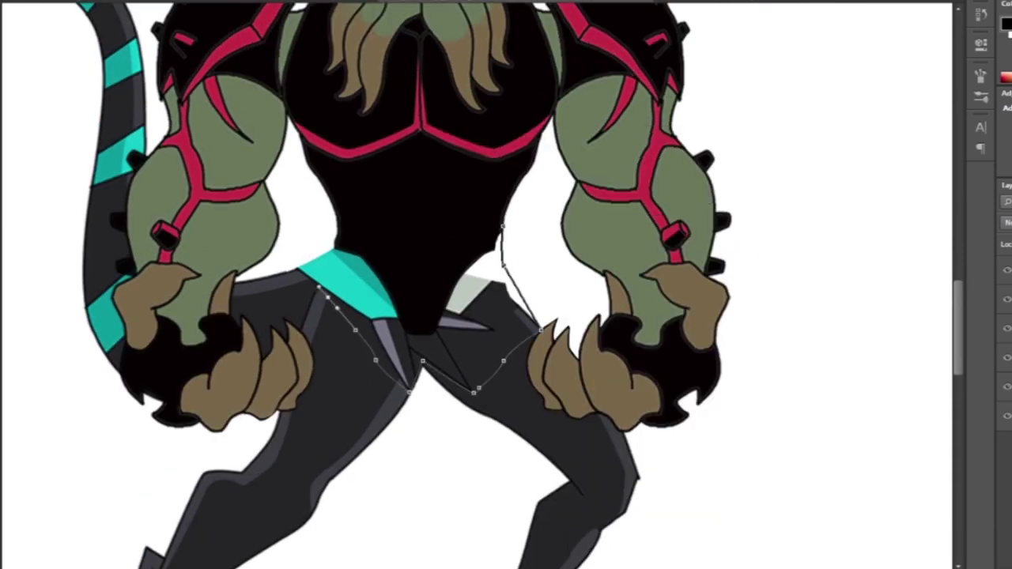
pyautogui.scroll(2, 505, 285)
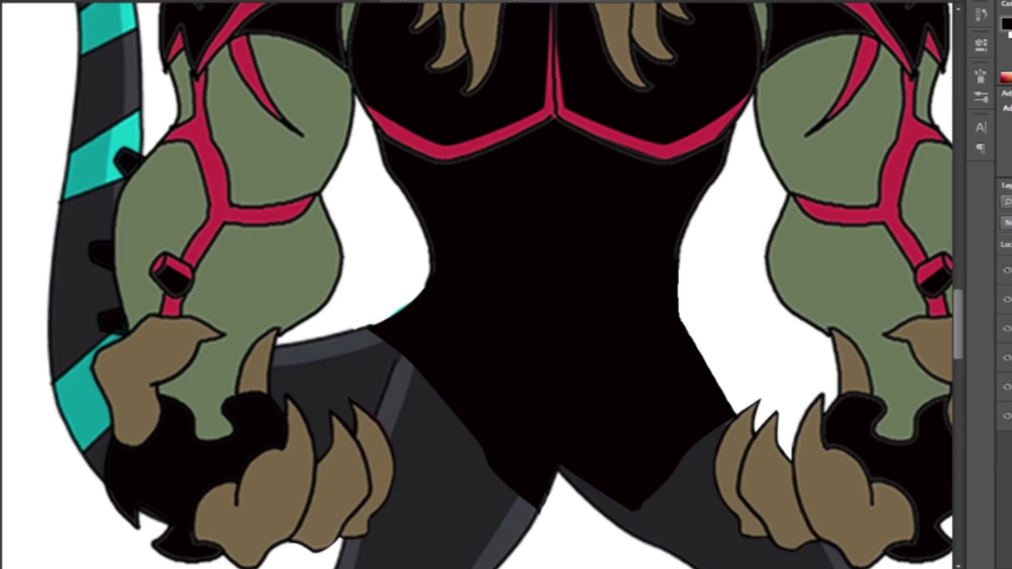
# Step: Recolour the dark grey parts of the legs and tail black to match the torso
pyautogui.scroll(-3, 506, 284)
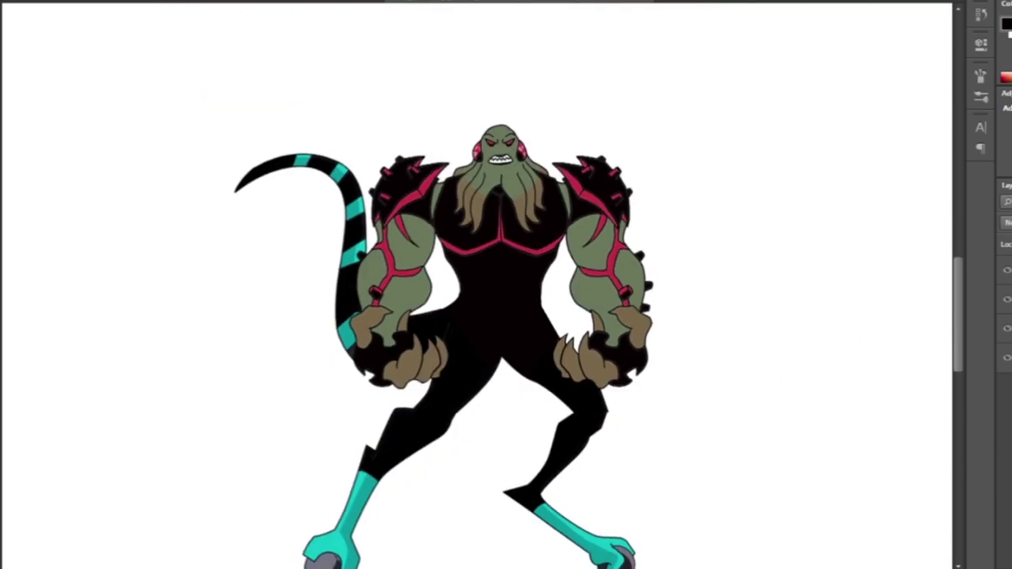
pyautogui.scroll(-2, 506, 284)
pyautogui.scroll(3, 506, 285)
# Step: Outline the winged alien's head and four eyestalks with the Pen tool and copy them onto the hybrid
pyautogui.scroll(1, 506, 285)
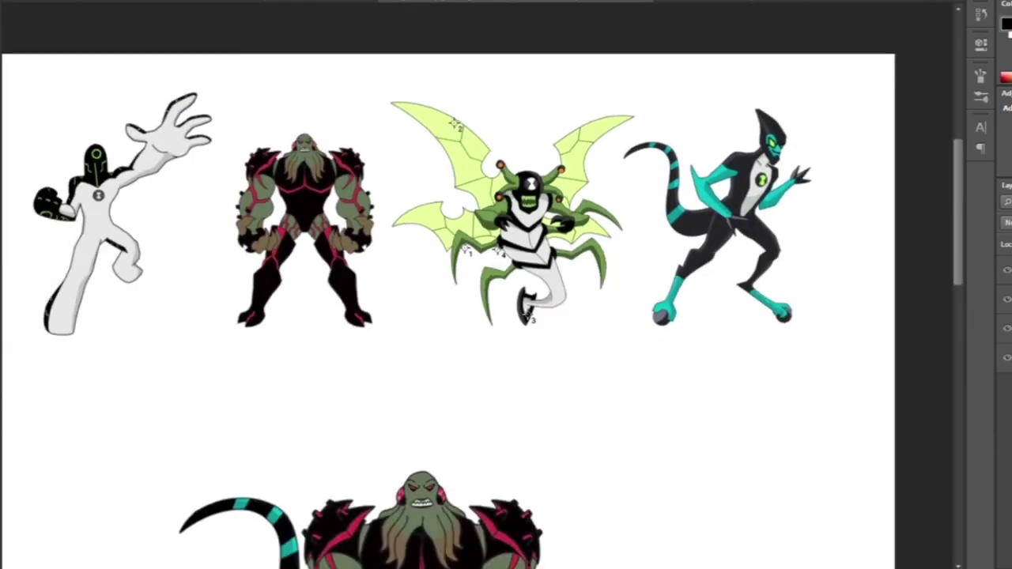
pyautogui.scroll(5, 518, 182)
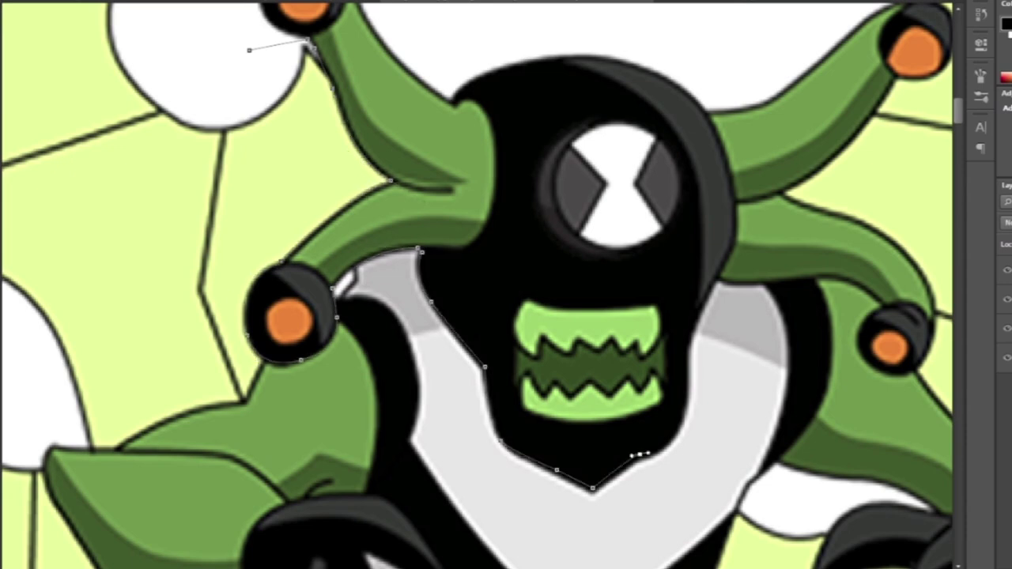
pyautogui.hscroll(5, 308, 44)
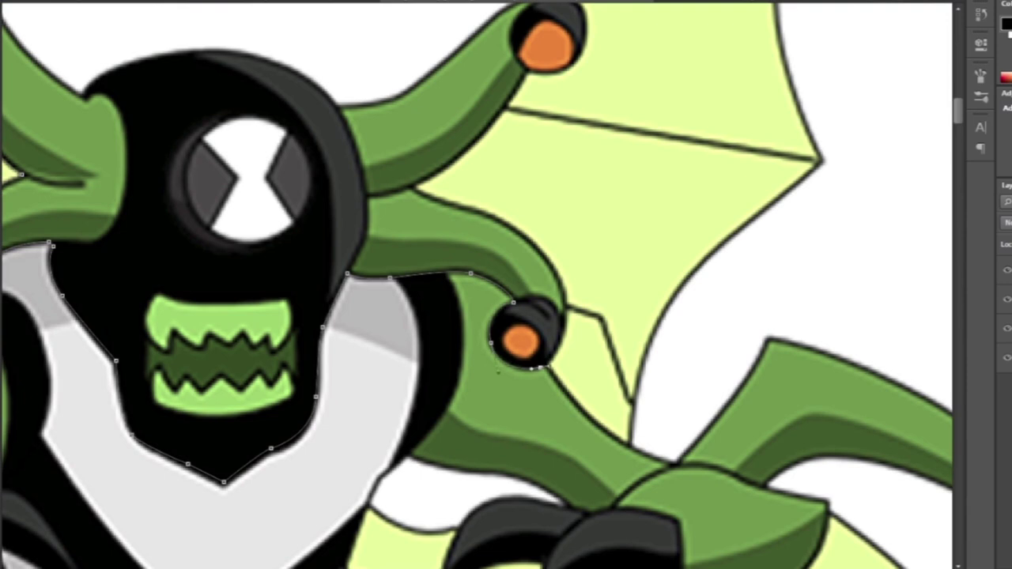
pyautogui.scroll(-3, 467, 203)
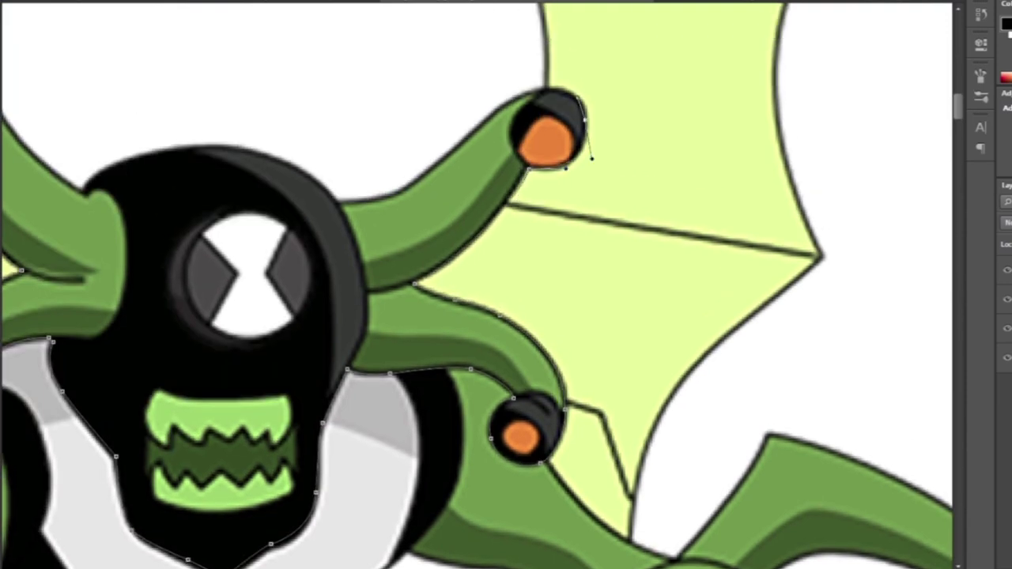
pyautogui.scroll(-3, 592, 158)
pyautogui.rightClick(434, 129)
pyautogui.press('Escape')
pyautogui.scroll(4, 358, 85)
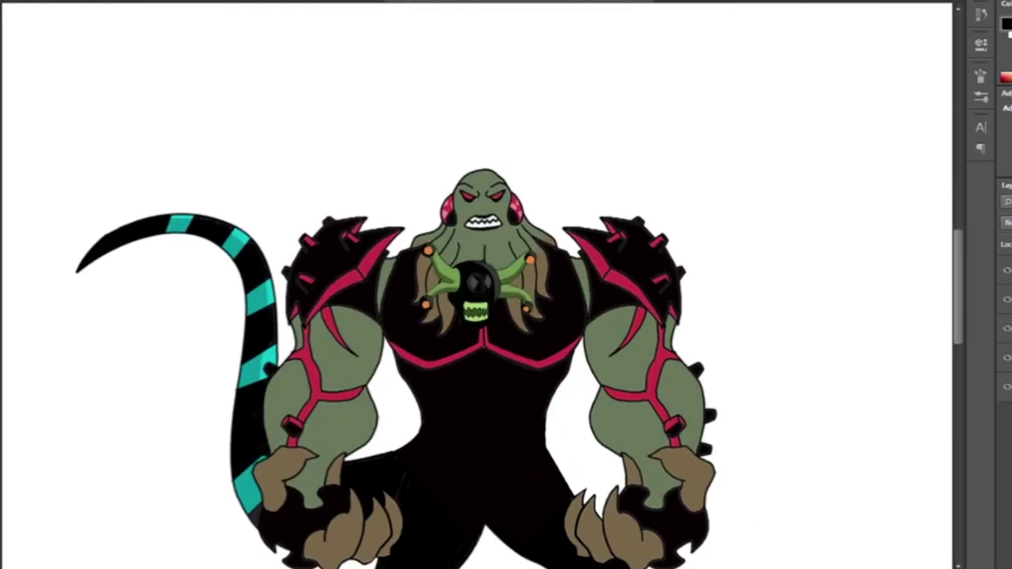
# Step: Fill the copied head's hourglass symbol white, enlarge the head and place it over the bearded face
pyautogui.moveTo(519, 282); pyautogui.dragTo(497, 89)
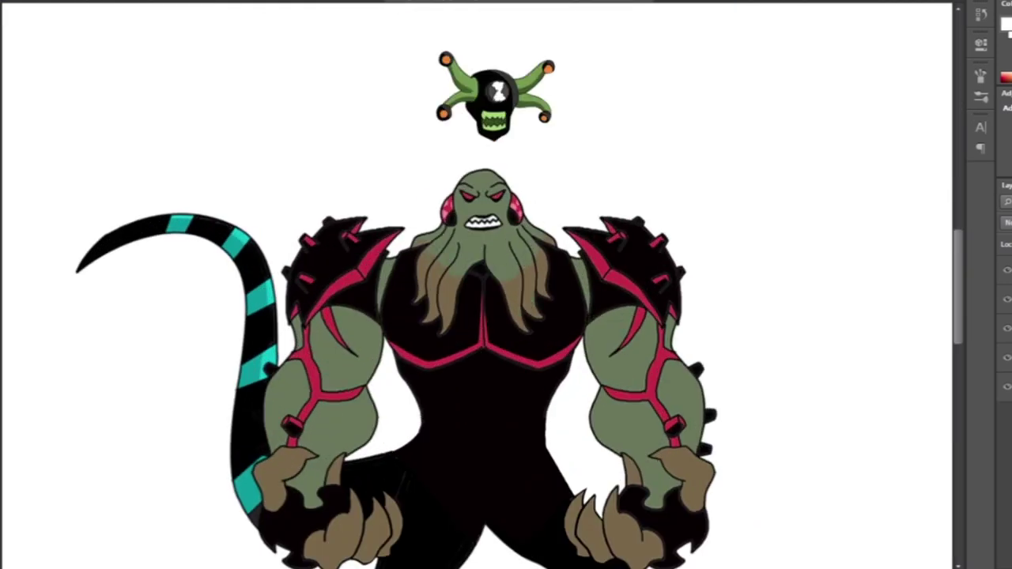
pyautogui.hotkey('ctrl', 't')
pyautogui.moveTo(553, 131); pyautogui.dragTo(576, 160)
pyautogui.press('Return')
pyautogui.moveTo(495, 94); pyautogui.dragTo(480, 192)
pyautogui.scroll(-3, 603, 239)
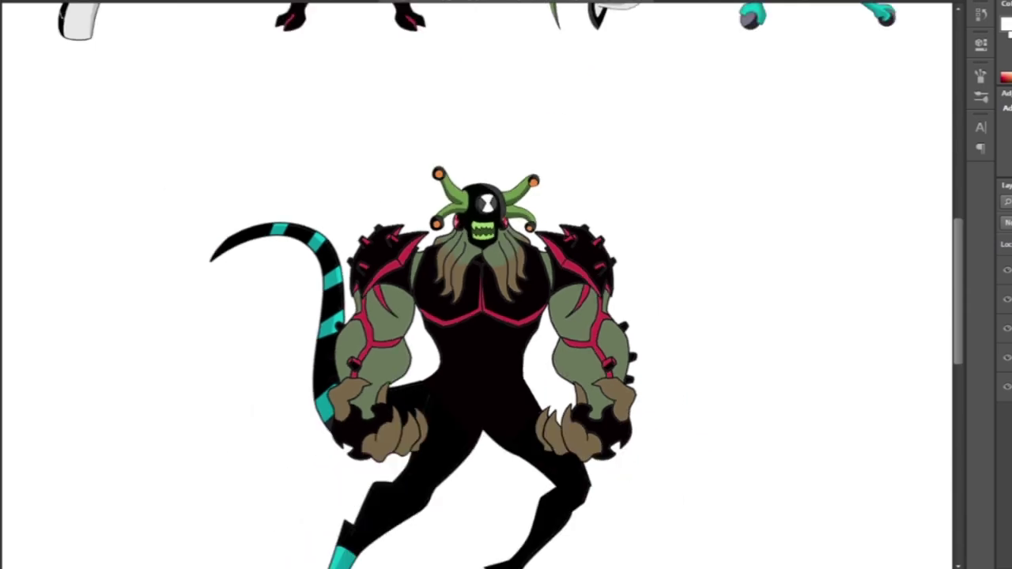
# Step: Outline the winged alien's wings on one side with the Pen tool and place a copy beside the hybrid
pyautogui.scroll(-3, 468, 86)
pyautogui.moveTo(474, 317); pyautogui.dragTo(622, 422)
pyautogui.scroll(5, 682, 12)
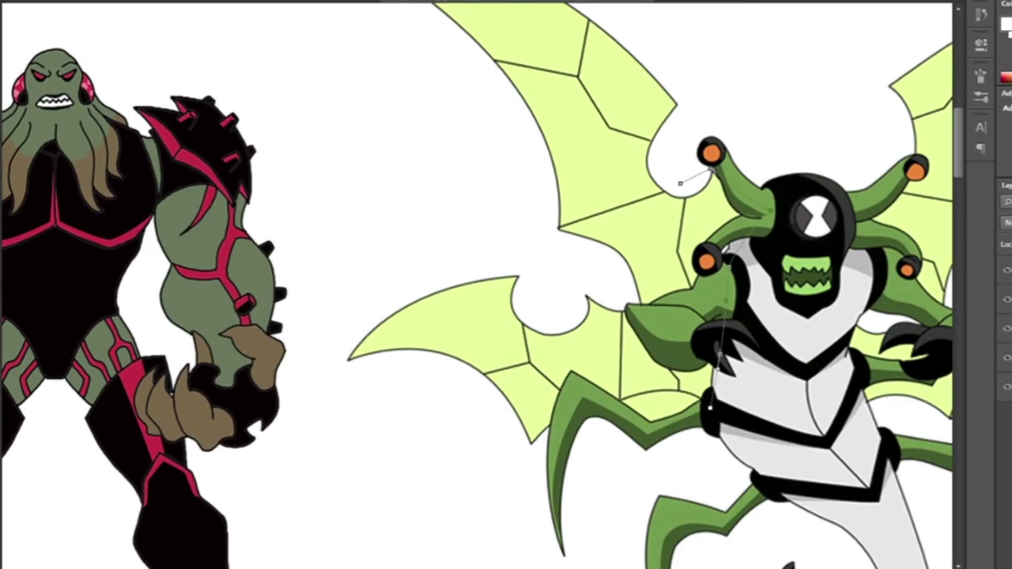
pyautogui.press('Return')
pyautogui.hotkey('ctrl', 't')
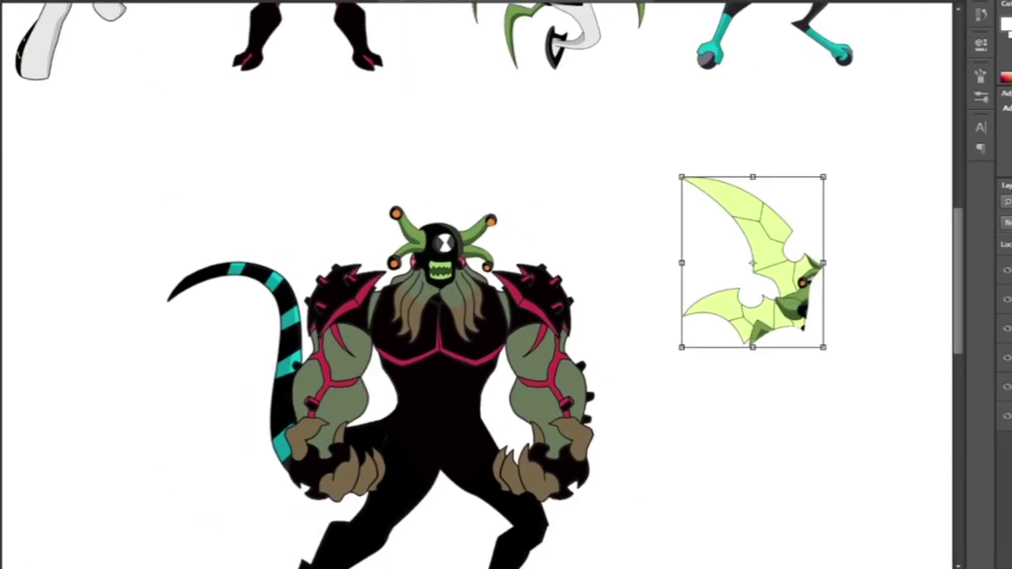
pyautogui.press('Return')
# Step: Draw a new inner edge around the copied wing with the Pen tool and stroke the path black
pyautogui.scroll(5, 801, 330)
pyautogui.click(813, 422)
pyautogui.click(910, 142)
pyautogui.click(814, 97)
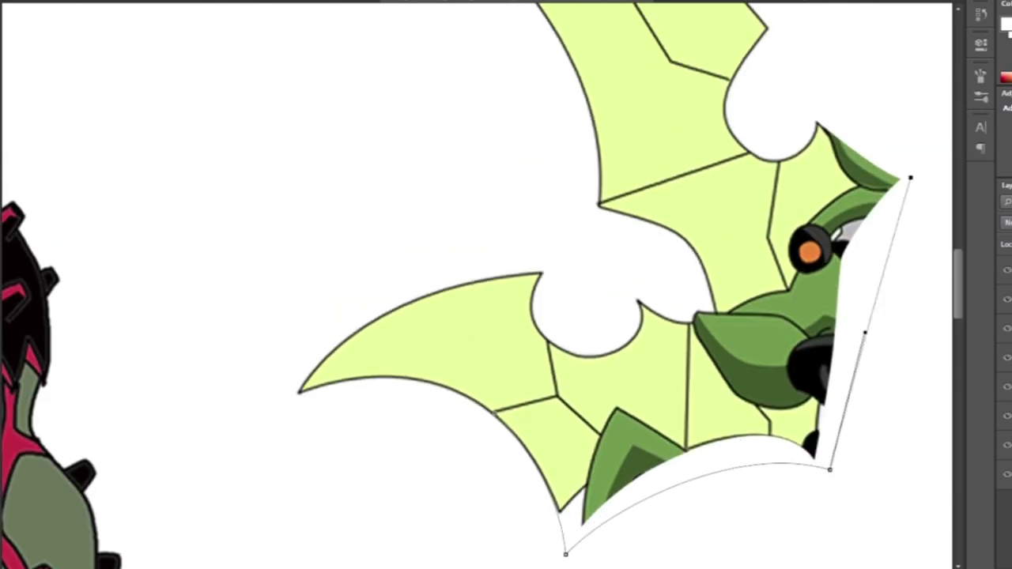
pyautogui.rightClick(813, 203)
pyautogui.click(845, 308)
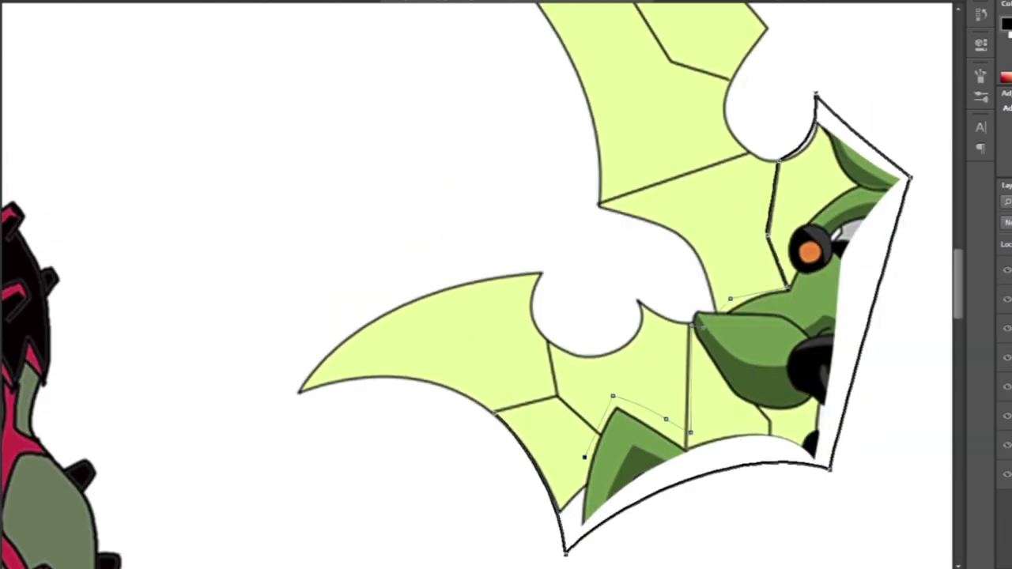
# Step: Cover the leftover body parts inside the wing with light green and stroke the missing edge between the two lobes
pyautogui.hotkey('alt', 'BackSpace')
pyautogui.hscroll(2, 711, 316)
pyautogui.hotkey('ctrl', '+')
pyautogui.rightClick(790, 181)
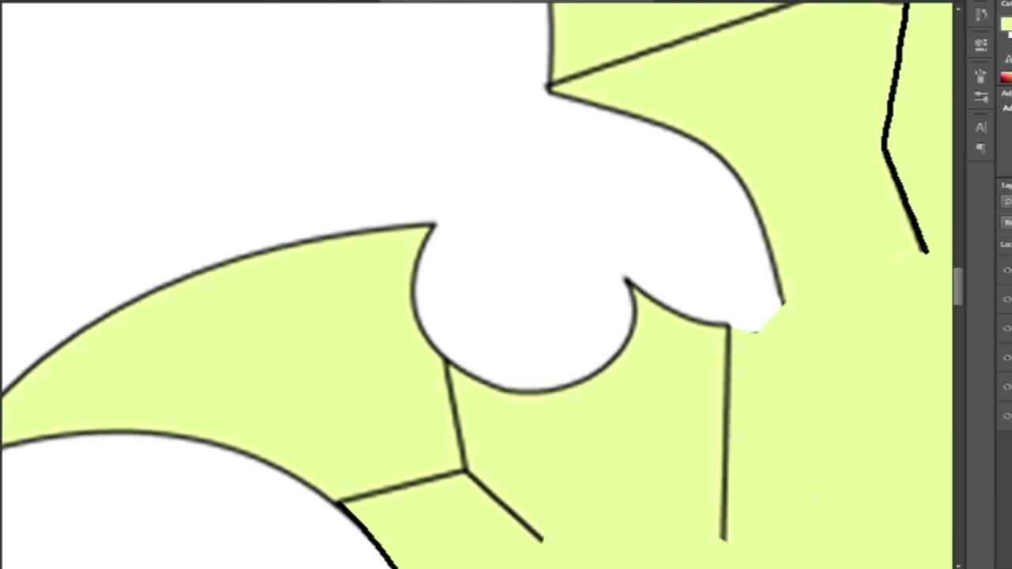
pyautogui.click(821, 287)
pyautogui.hotkey('ctrl', '-')
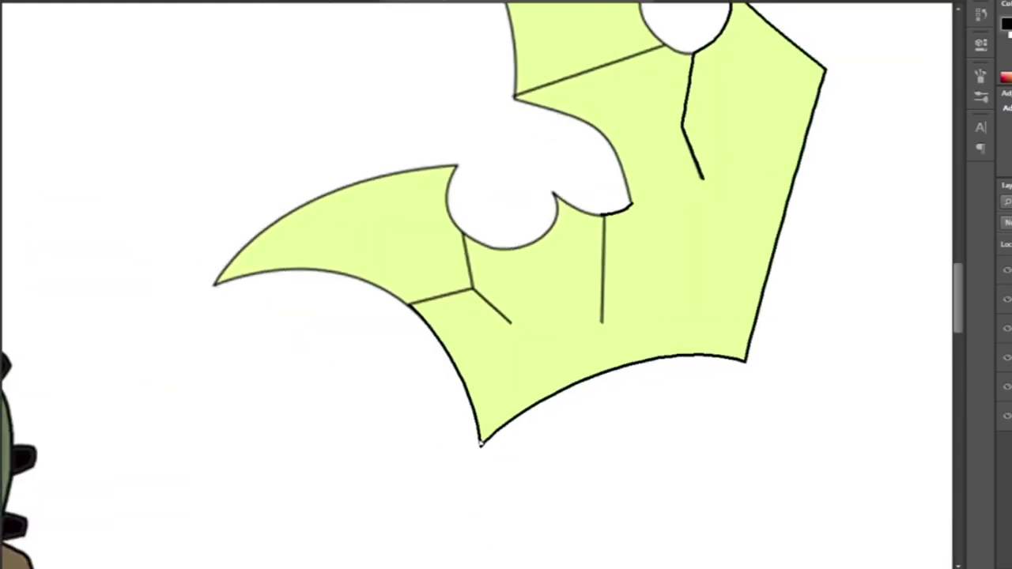
# Step: Extend the vein lines across the lower part of the copied wing with the Pen tool and stroke them black
pyautogui.rightClick(601, 176)
pyautogui.click(632, 266)
pyautogui.scroll(1, 600, 332)
pyautogui.click(690, 312)
pyautogui.click(700, 213)
pyautogui.click(630, 237)
pyautogui.rightClick(751, 140)
pyautogui.click(790, 229)
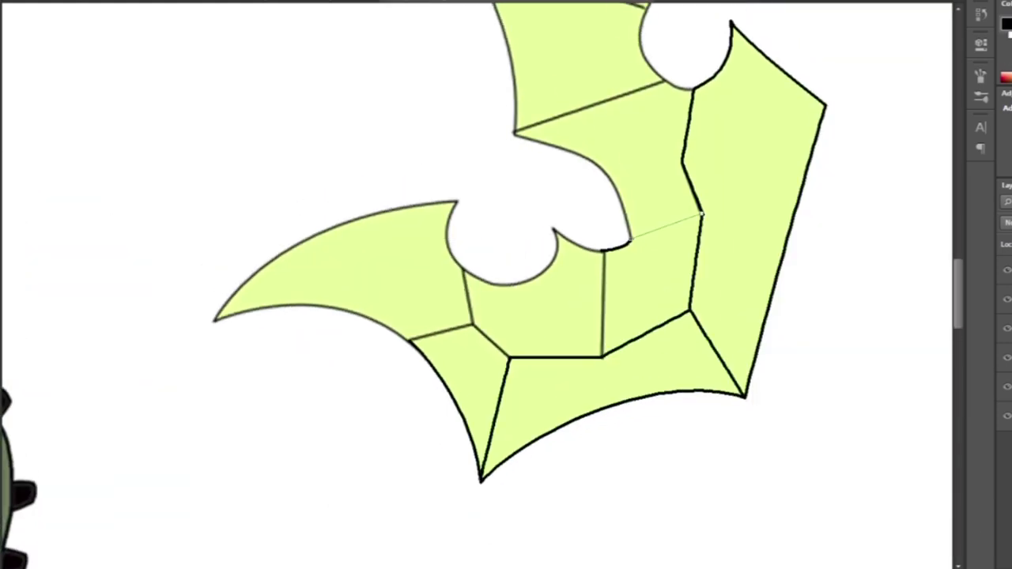
# Step: Resize the finished wing behind the hybrid's back and add a narrower mirrored copy on the other side
pyautogui.hotkey('ctrl', '-')
pyautogui.moveTo(654, 271); pyautogui.dragTo(334, 293)
pyautogui.hotkey('ctrl', 't')
pyautogui.moveTo(255, 198); pyautogui.dragTo(201, 133)
pyautogui.press('Return')
pyautogui.moveTo(317, 205); pyautogui.dragTo(545, 320)
pyautogui.hotkey('ctrl', 't')
pyautogui.moveTo(643, 264); pyautogui.dragTo(542, 264)
pyautogui.press('Return')
pyautogui.hotkey('ctrl', '-')
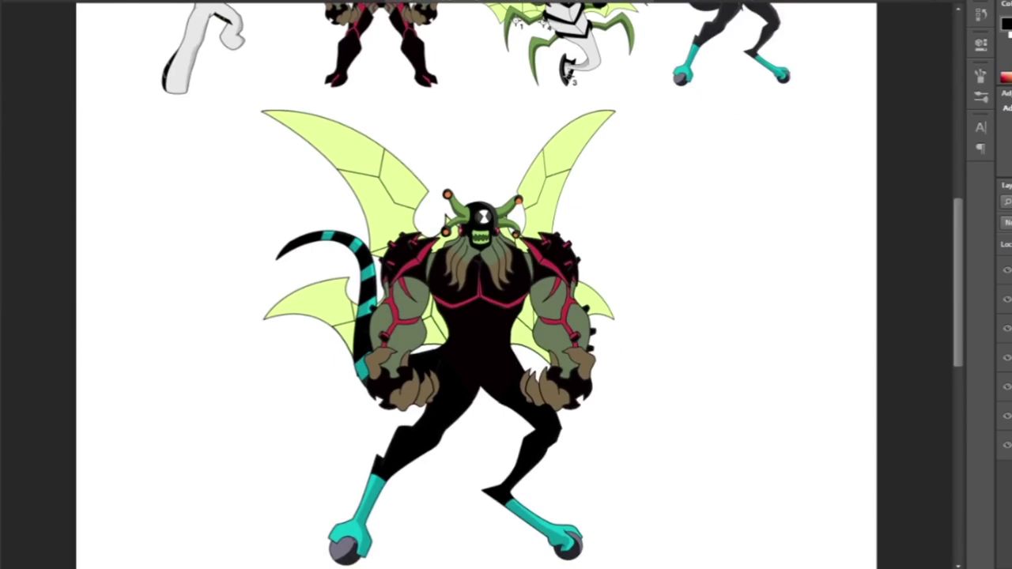
# Step: Merge the wing layers and cover the hourglass symbol on the hybrid's head with black
pyautogui.hotkey('ctrl', '+')
pyautogui.hotkey('ctrl', '+')
pyautogui.hotkey('ctrl', '+')
pyautogui.hotkey('ctrl', 'e')
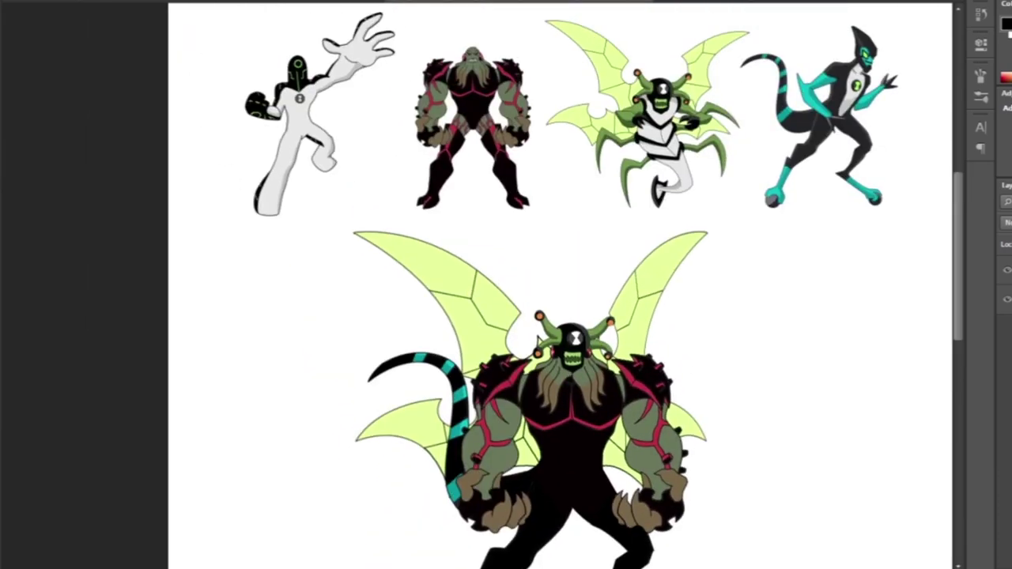
pyautogui.hotkey('ctrl', '+')
pyautogui.hotkey('ctrl', '+')
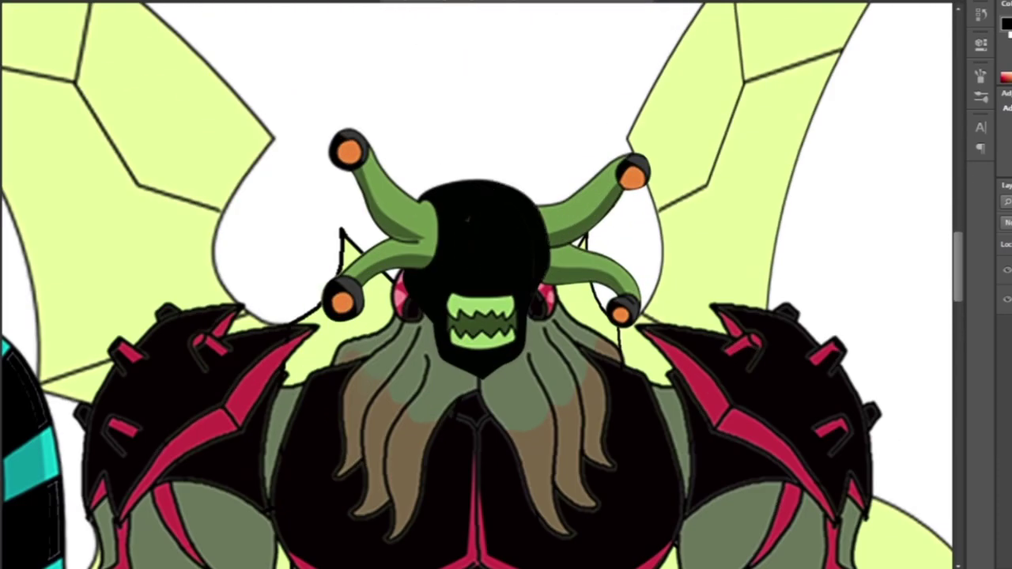
pyautogui.hotkey('ctrl', '-')
pyautogui.hotkey('ctrl', '-')
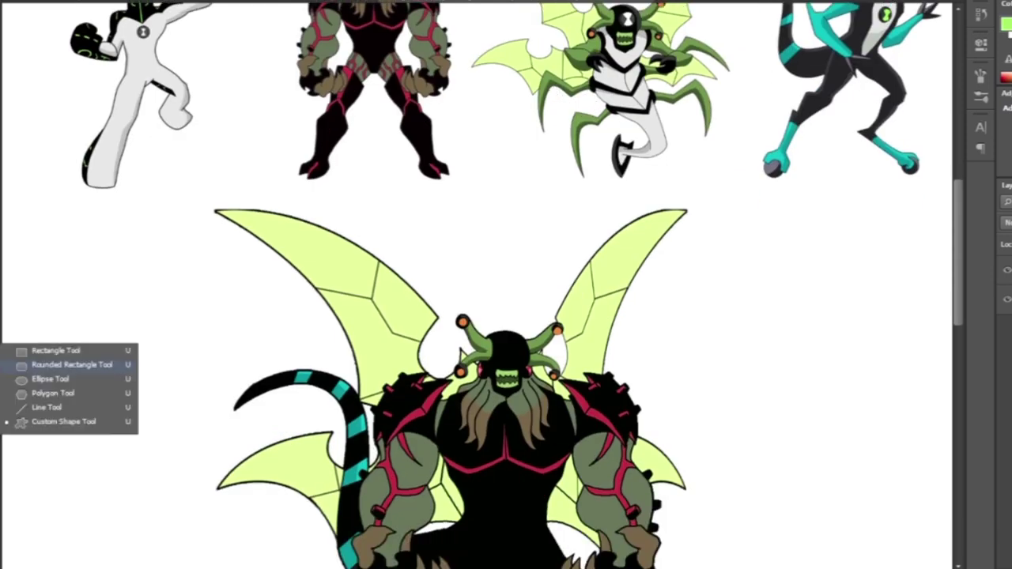
# Step: Draw a light green circle on the forehead with the Ellipse tool and a smaller black circle inside to form a ring
pyautogui.click(68, 388)
pyautogui.hotkey('ctrl', '+')
pyautogui.hotkey('ctrl', '+')
pyautogui.moveTo(521, 253); pyautogui.dragTo(553, 282)
pyautogui.rightClick(1006, 329)
pyautogui.click(909, 119)
pyautogui.hotkey('ctrl', '+')
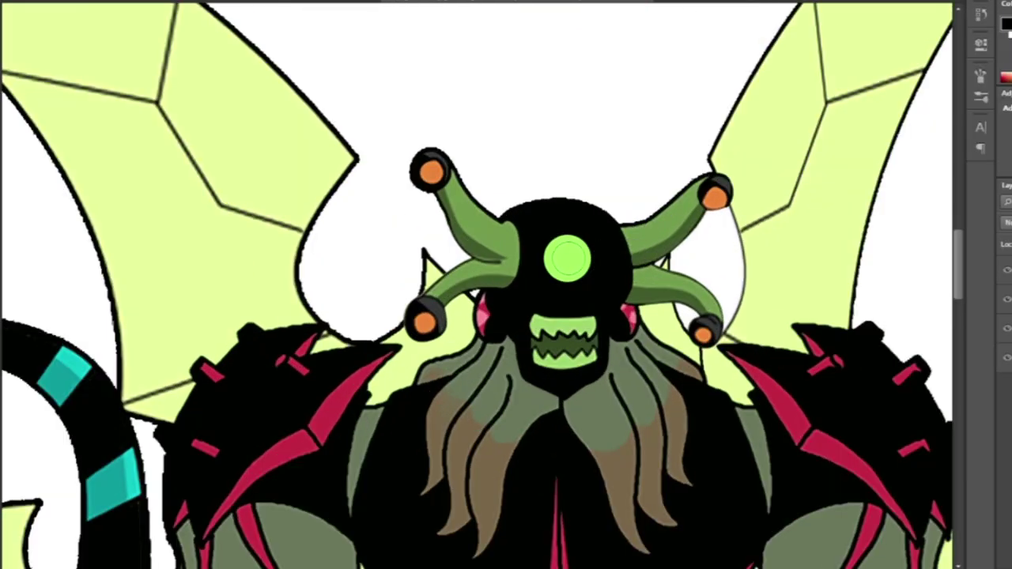
pyautogui.hotkey('ctrl', '-')
pyautogui.hotkey('ctrl', '-')
pyautogui.hotkey('ctrl', '+')
pyautogui.hotkey('ctrl', '+')
pyautogui.hotkey('ctrl', '+')
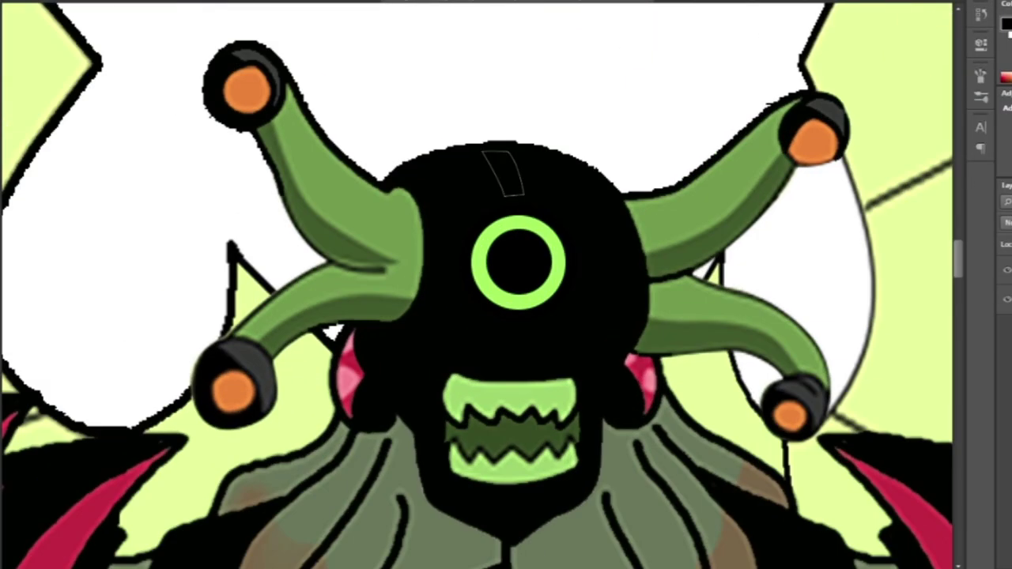
# Step: Outline small marks above the ring and beside the mouth with the Pen tool and fill them with light green
pyautogui.scroll(-2, 477, 284)
pyautogui.hotkey('ctrl', '-')
pyautogui.hotkey('ctrl', '-')
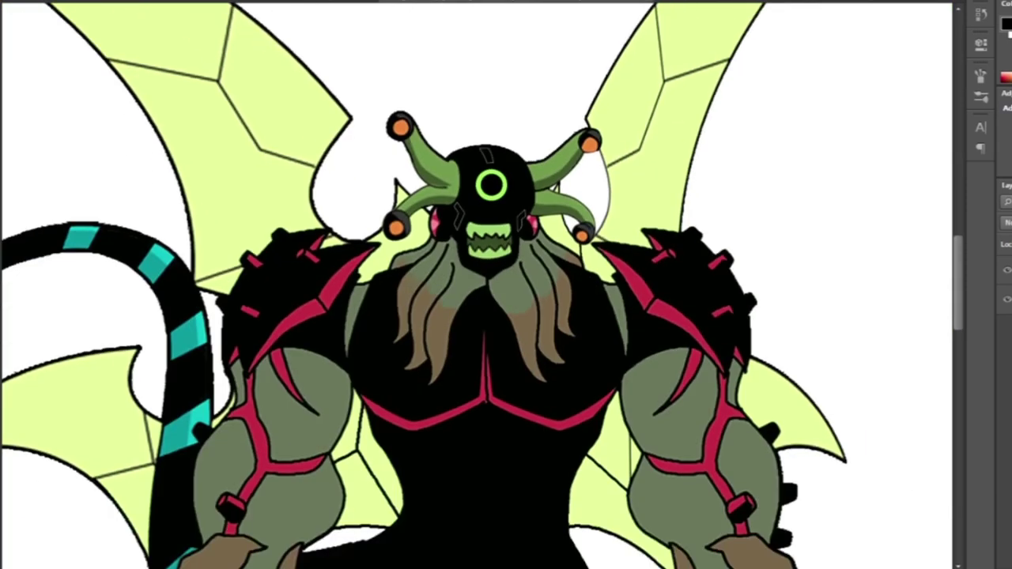
pyautogui.hotkey('ctrl', '-')
pyautogui.scroll(1, 478, 285)
pyautogui.rightClick(671, 189)
pyautogui.press('Escape')
pyautogui.hotkey('ctrl', '+')
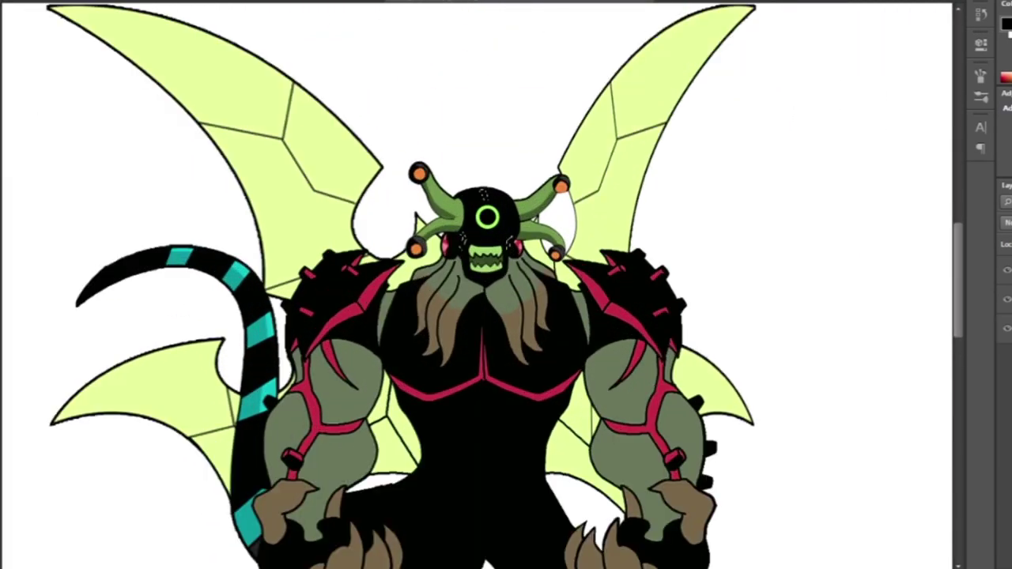
pyautogui.hotkey('ctrl', '-')
pyautogui.hotkey('ctrl', '-')
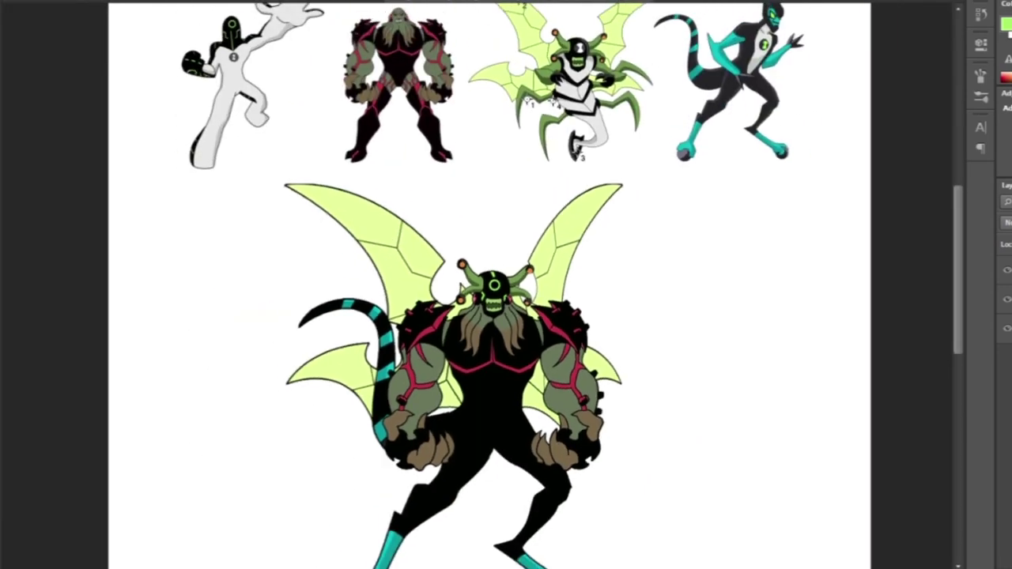
pyautogui.scroll(-1, 478, 285)
pyautogui.hotkey('ctrl', '+')
pyautogui.hotkey('ctrl', '+')
pyautogui.hotkey('ctrl', '-')
pyautogui.hotkey('ctrl', '+')
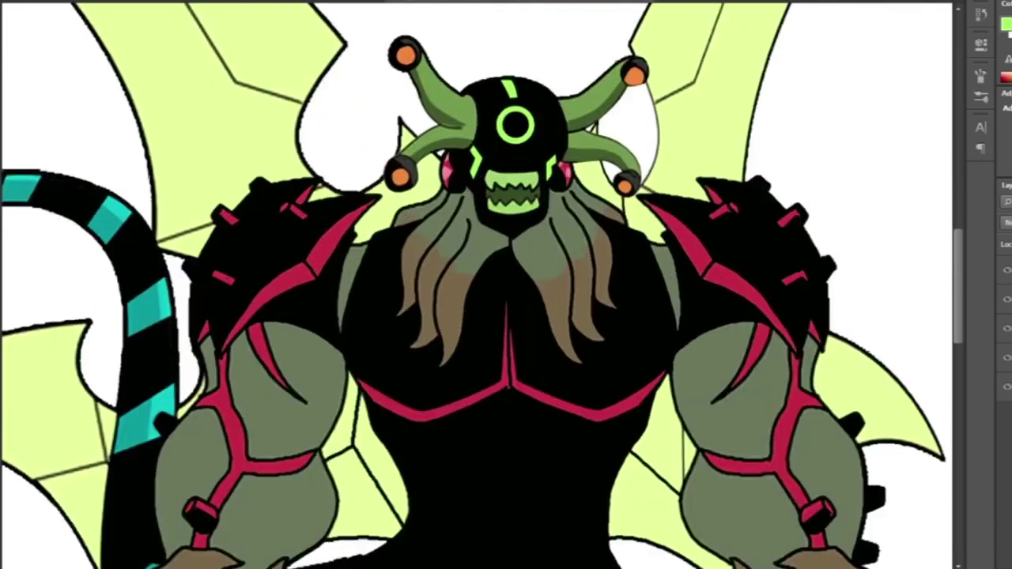
# Step: Trace the chest with the Pen tool, following the beard strands and the upper edge of the red chest lines
pyautogui.hotkey('ctrl', '+')
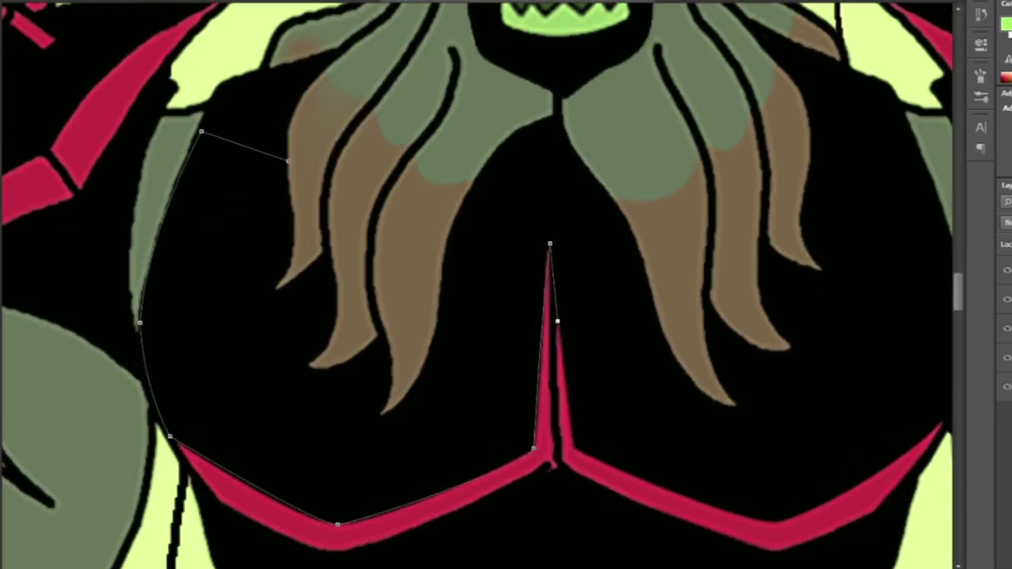
pyautogui.hscroll(-3, 477, 284)
pyautogui.scroll(1, 478, 284)
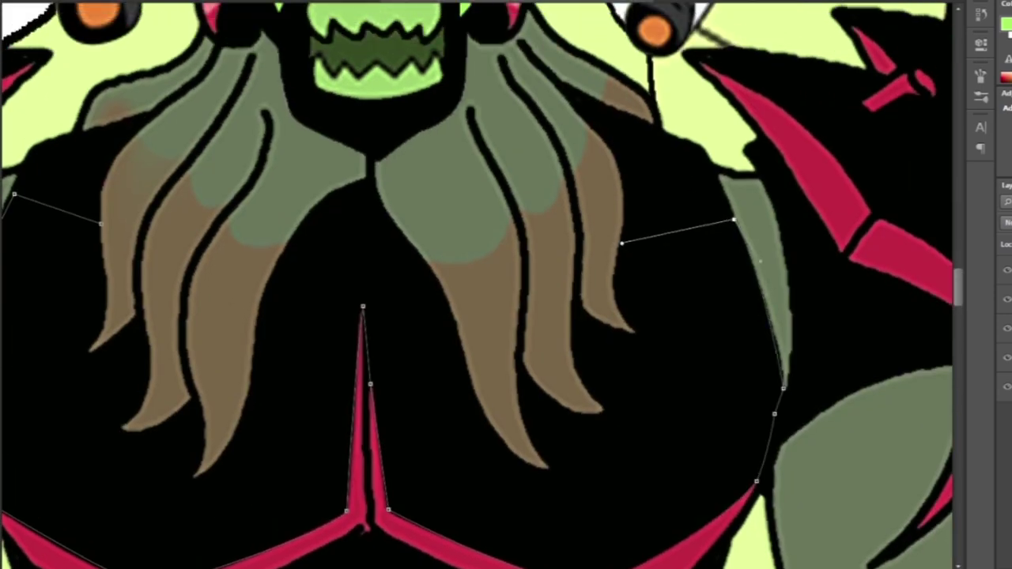
pyautogui.click(474, 399)
pyautogui.click(442, 292)
pyautogui.scroll(1, 477, 284)
pyautogui.click(405, 237)
pyautogui.click(372, 183)
pyautogui.click(306, 217)
pyautogui.click(259, 324)
pyautogui.click(253, 368)
# Step: Fill the traced chest with light grey and the small collar patch below the chin with black
pyautogui.hotkey('ctrl', '-')
pyautogui.rightClick(469, 237)
pyautogui.click(506, 307)
pyautogui.hotkey('ctrl', '-')
pyautogui.hotkey('ctrl', '-')
pyautogui.hotkey('ctrl', '+')
pyautogui.hotkey('ctrl', '+')
pyautogui.press('Return')
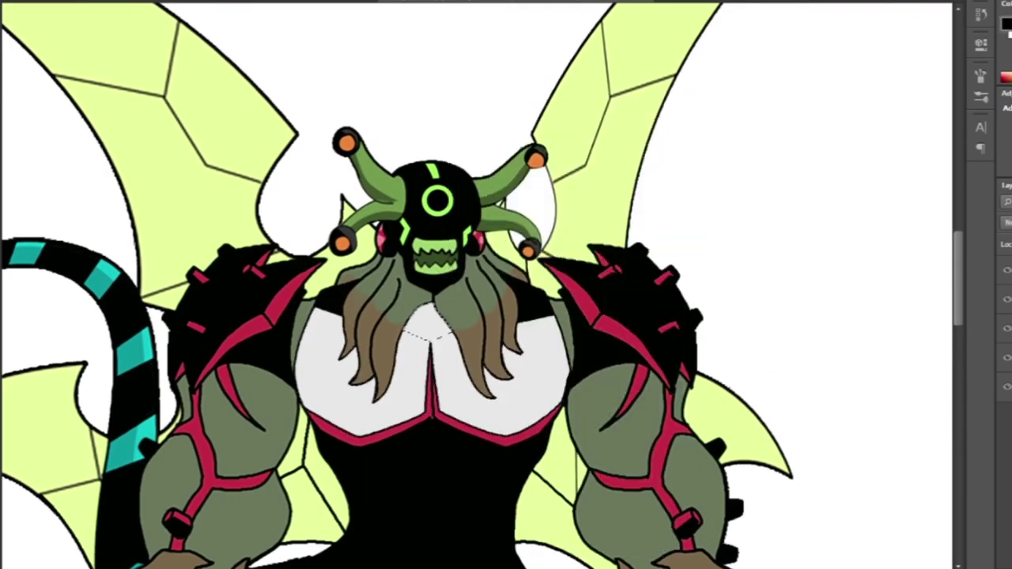
pyautogui.hotkey('ctrl', '-')
# Step: Trace the waist and both legs down to the teal shins with the Pen tool and fill them with light grey
pyautogui.hotkey('ctrl', '+')
pyautogui.hotkey('ctrl', '+')
pyautogui.scroll(-3, 474, 284)
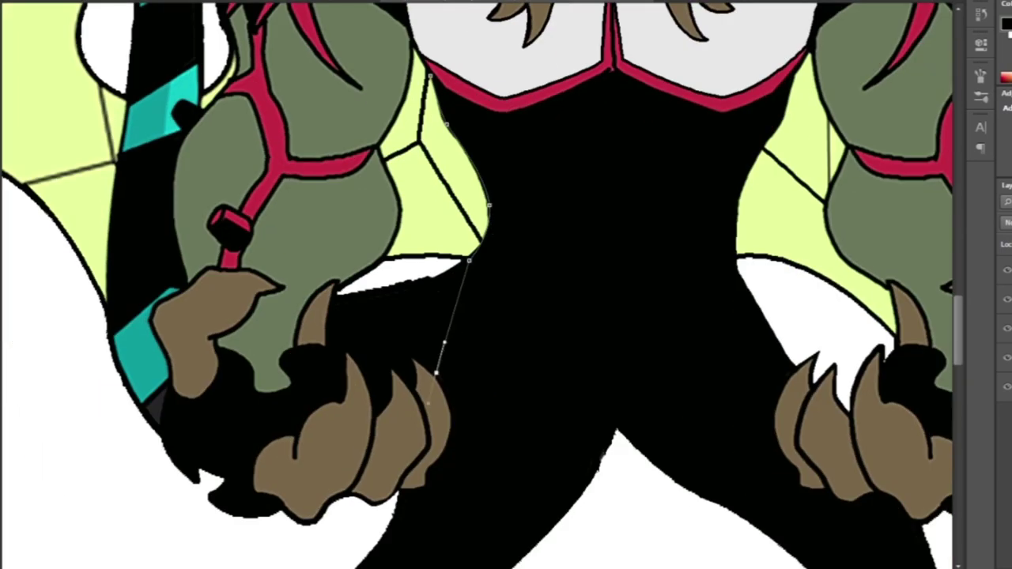
pyautogui.scroll(-5, 475, 284)
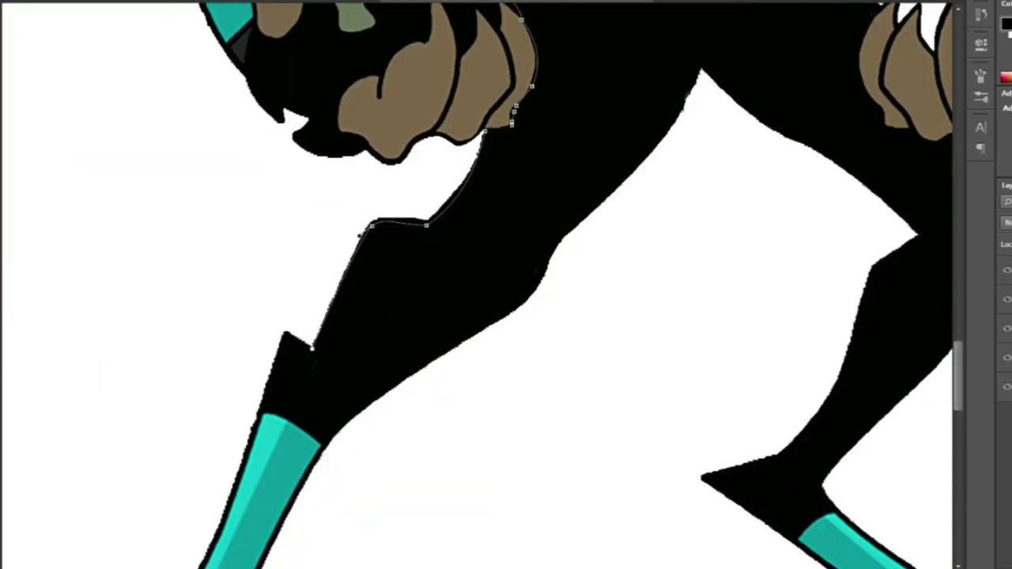
pyautogui.scroll(3, 474, 284)
pyautogui.scroll(-3, 676, 336)
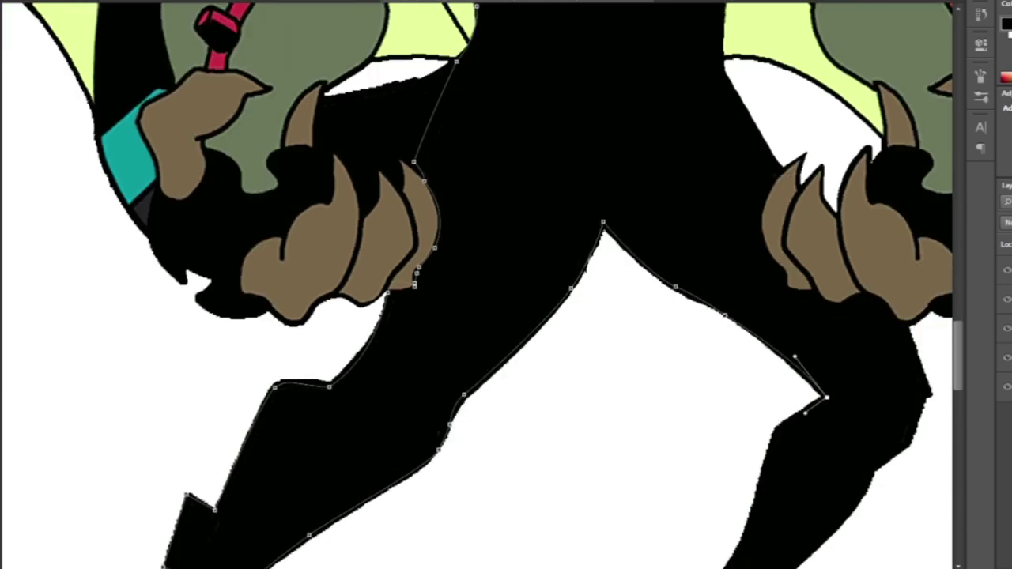
pyautogui.click(857, 352)
pyautogui.scroll(1, 899, 332)
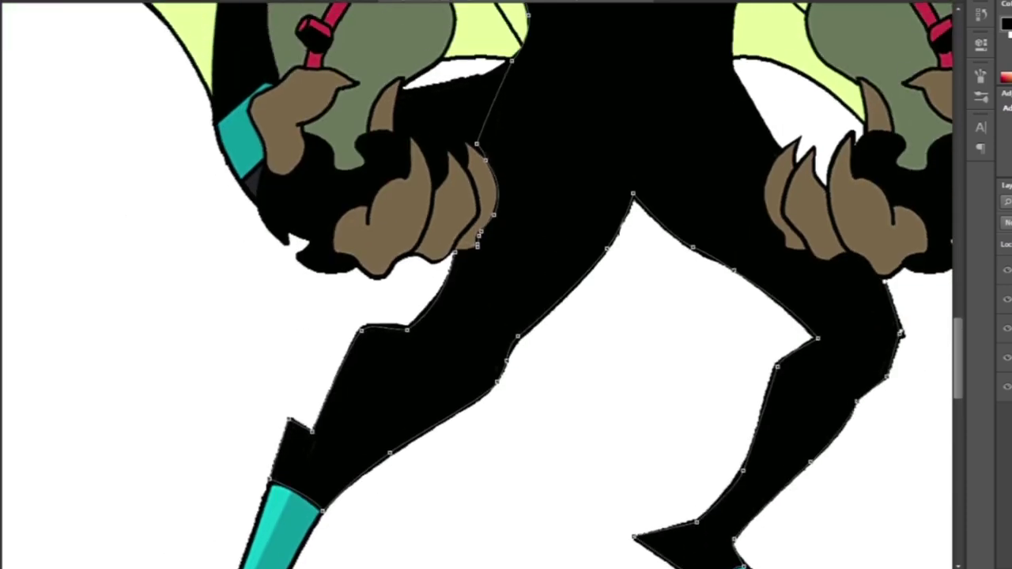
pyautogui.scroll(5, 790, 241)
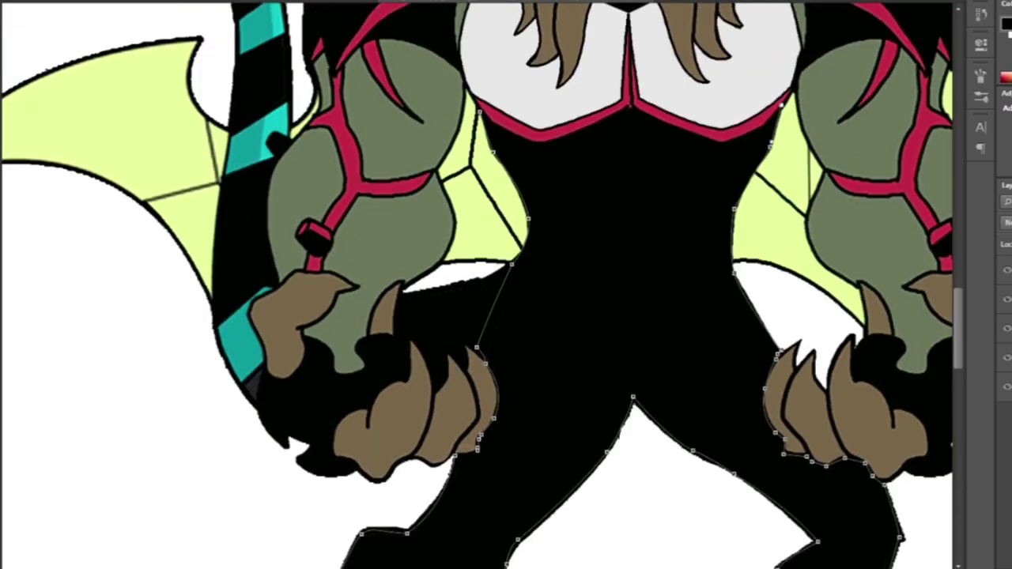
pyautogui.scroll(-5, 506, 284)
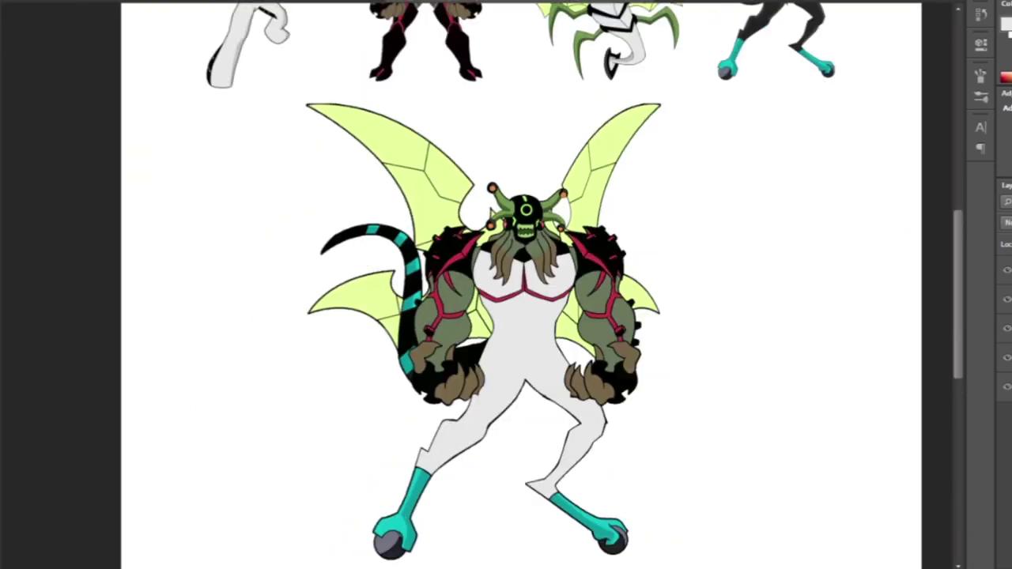
# Step: Recolour the red chest lines grey and add a small black crease where the legs meet
pyautogui.scroll(3, 479, 356)
pyautogui.rightClick(563, 387)
pyautogui.press('Escape')
pyautogui.scroll(-2, 506, 284)
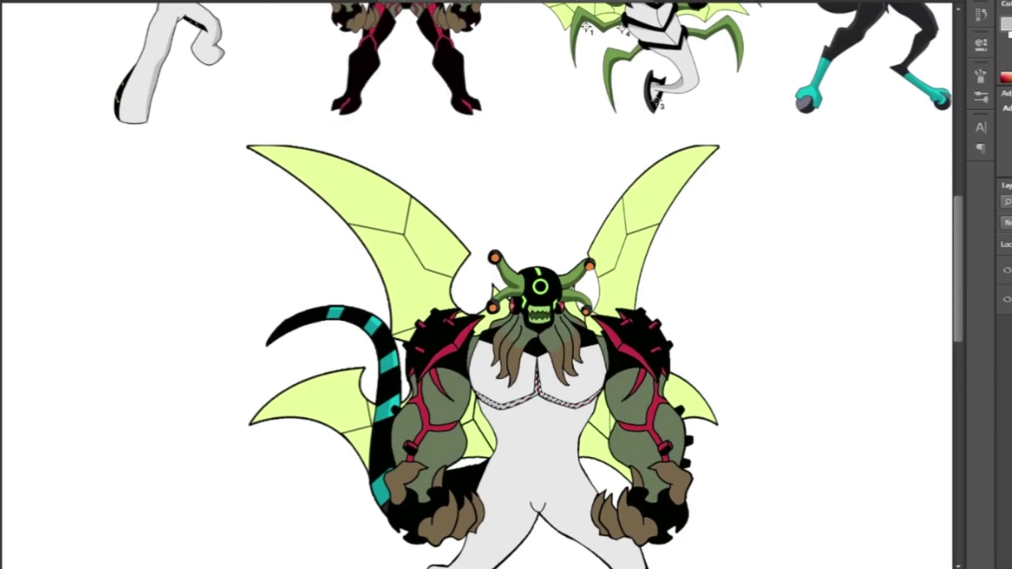
pyautogui.scroll(-2, 506, 284)
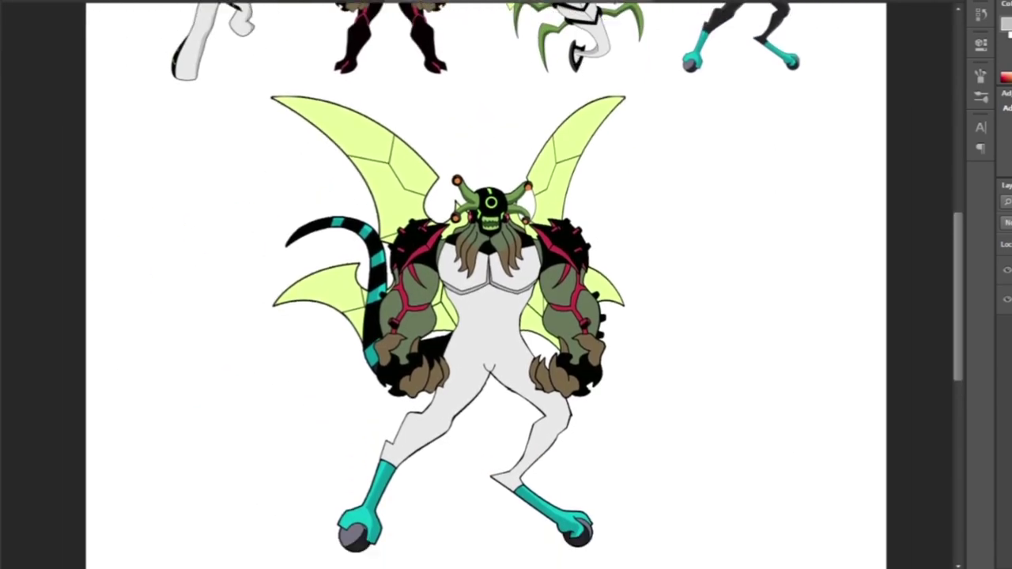
pyautogui.scroll(-1, 506, 284)
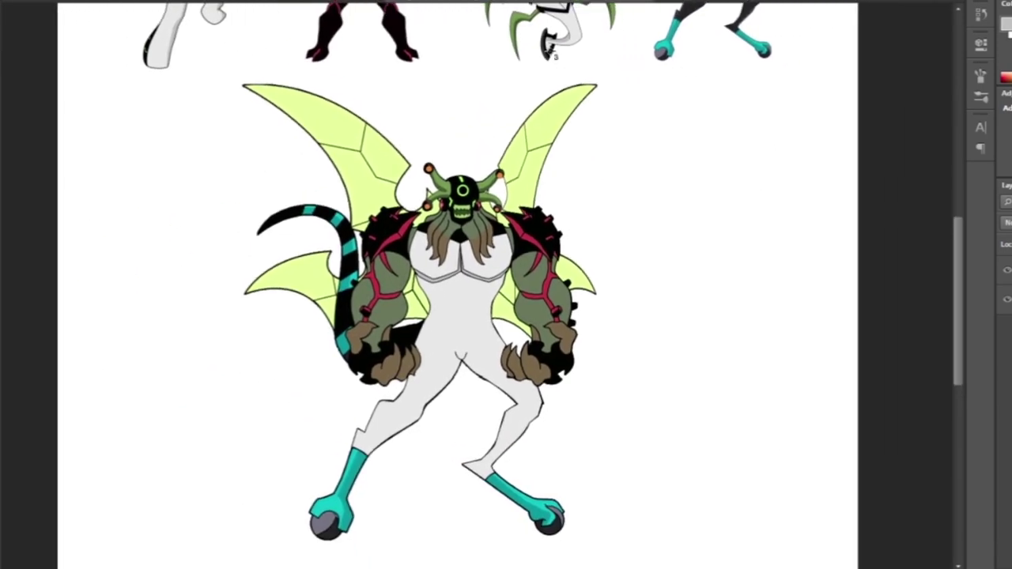